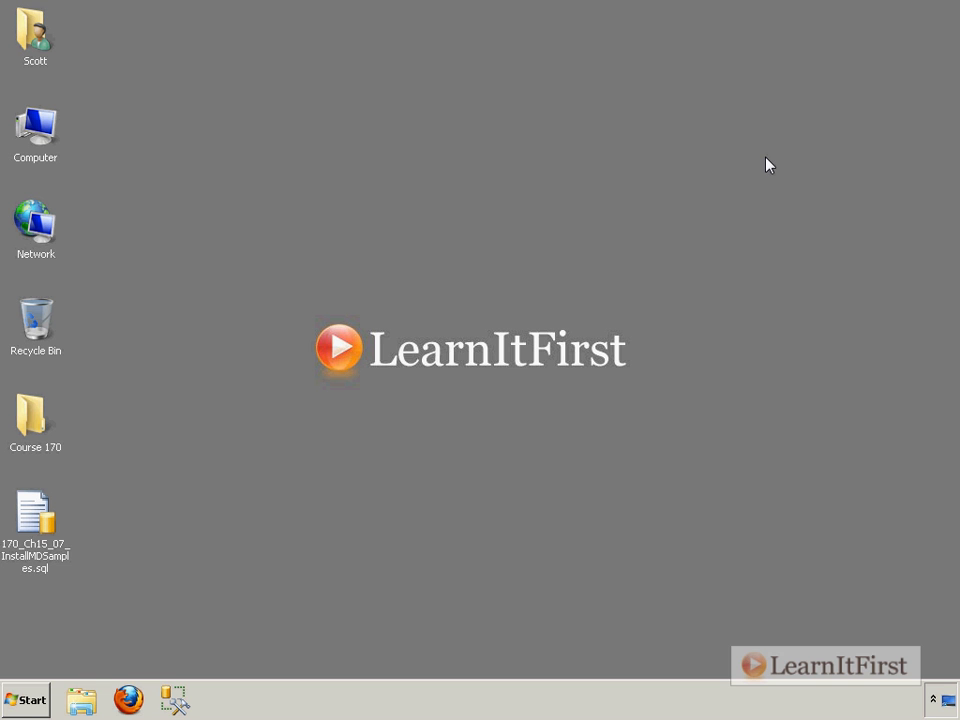
Step: Launch SQL Server Management Studio from the Start menu's program list
{"action": "key", "text": "ctrl+2"}
{"action": "key", "text": "y"}
{"action": "type", "text": "t"}
{"action": "type", "text": "You nee"}
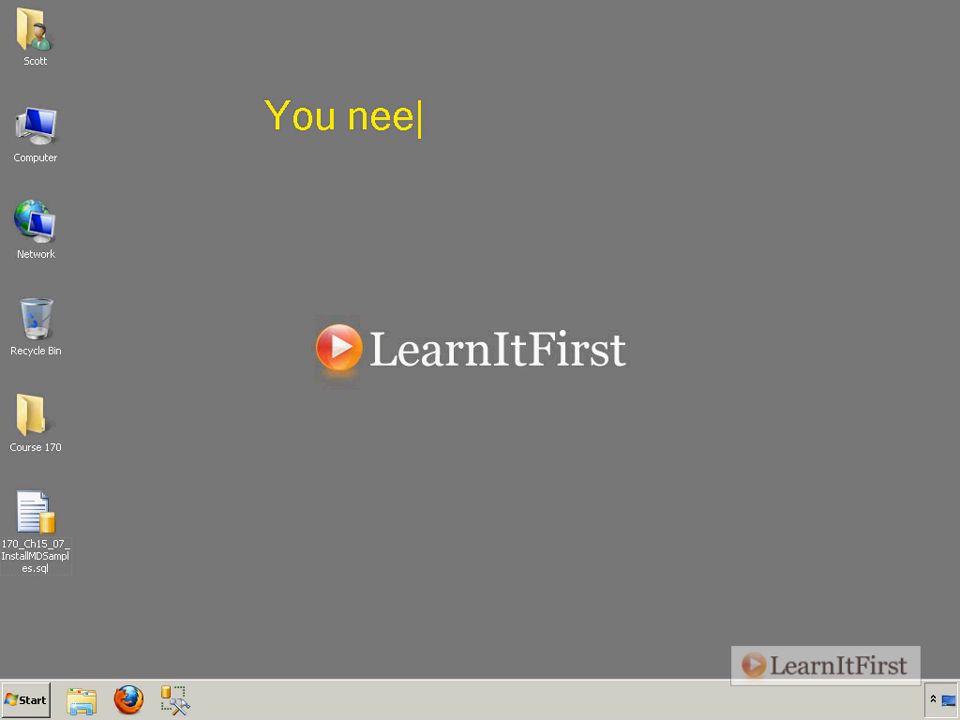
{"action": "type", "text": "d to have "}
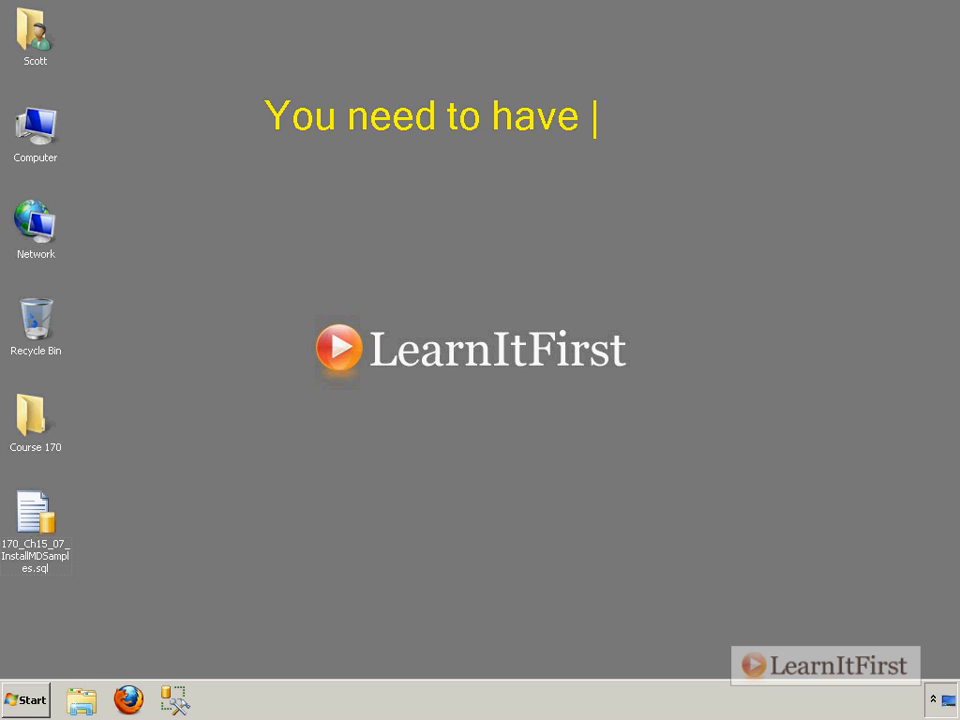
{"action": "type", "text": "the"}
{"action": "key", "text": "Return"}
{"action": "type", "text": "Adve"}
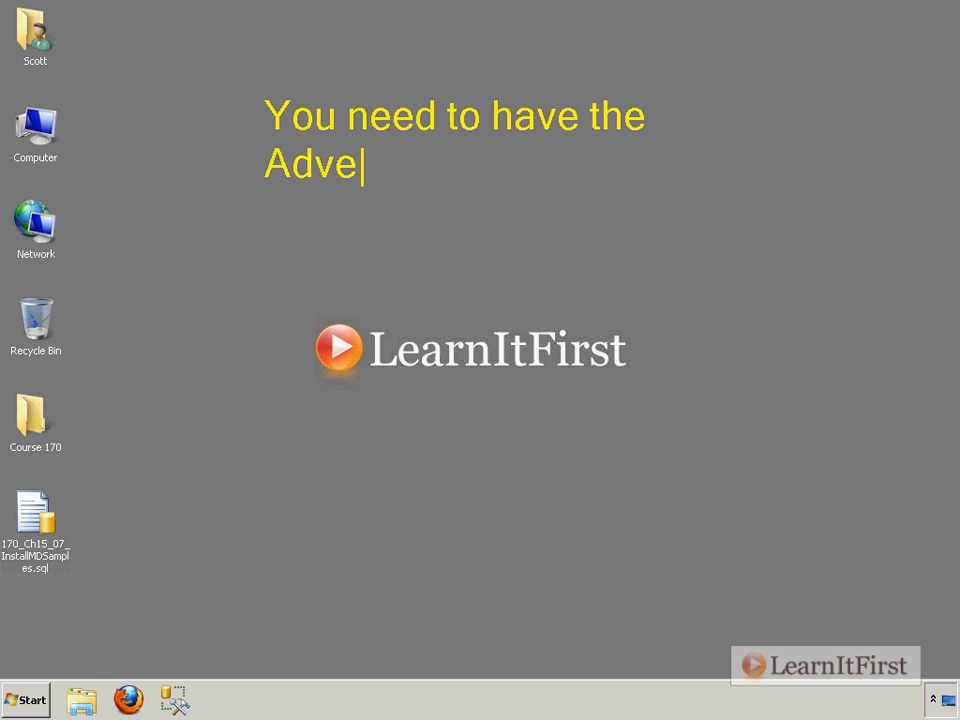
{"action": "type", "text": "ntureWorks2012"}
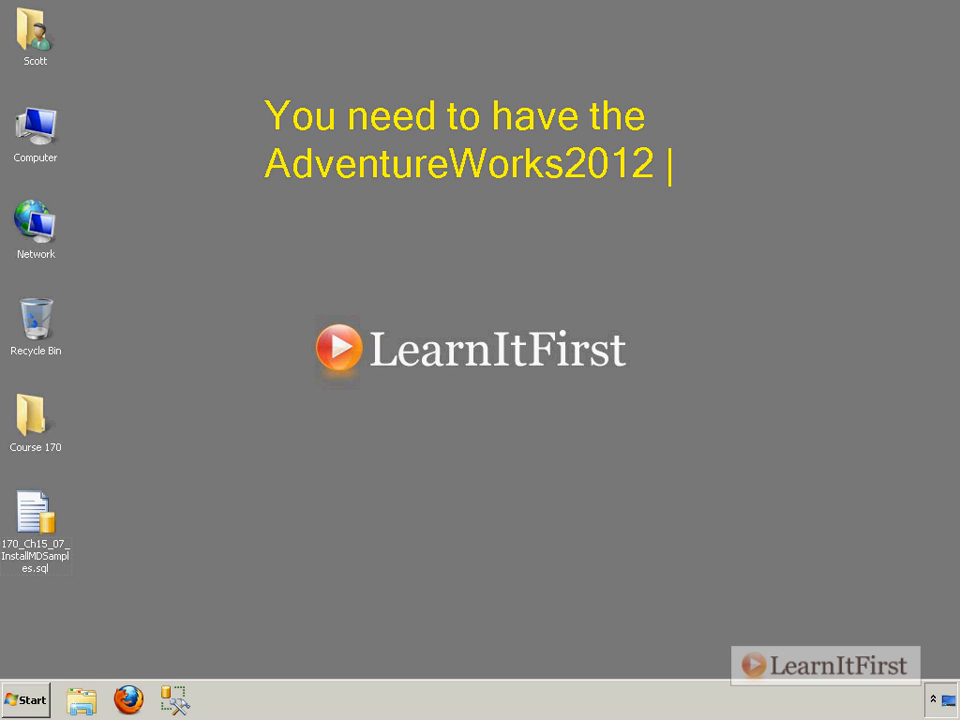
{"action": "key", "text": "Return"}
{"action": "type", "text": "multidime"}
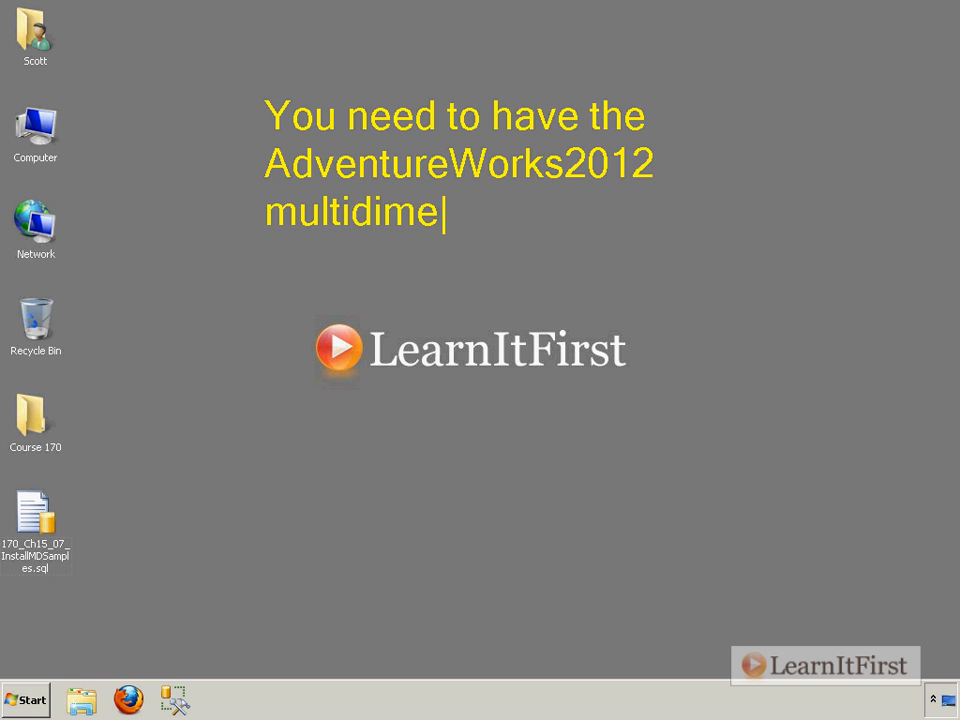
{"action": "type", "text": "nsional models"}
{"action": "key", "text": "Return"}
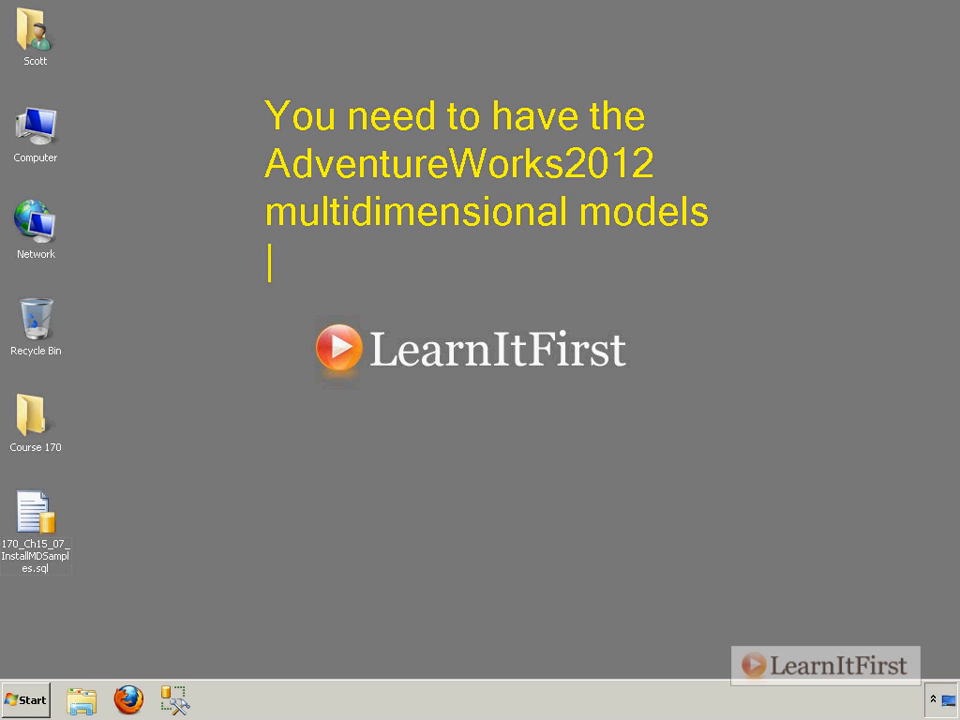
{"action": "type", "text": "installed on yo"}
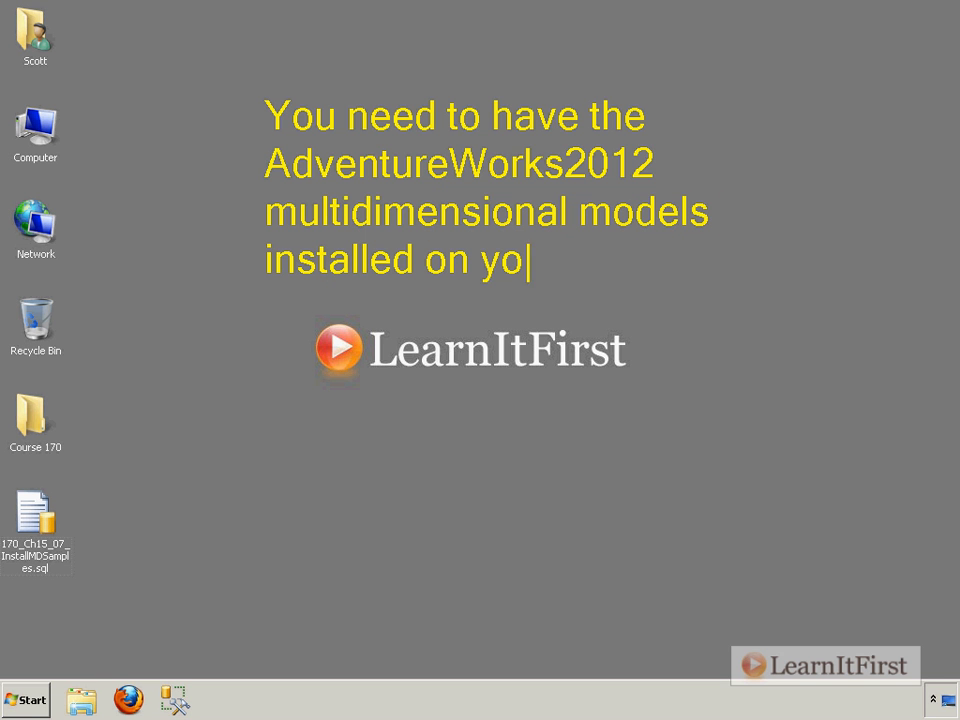
{"action": "type", "text": "ur SSAS MD"}
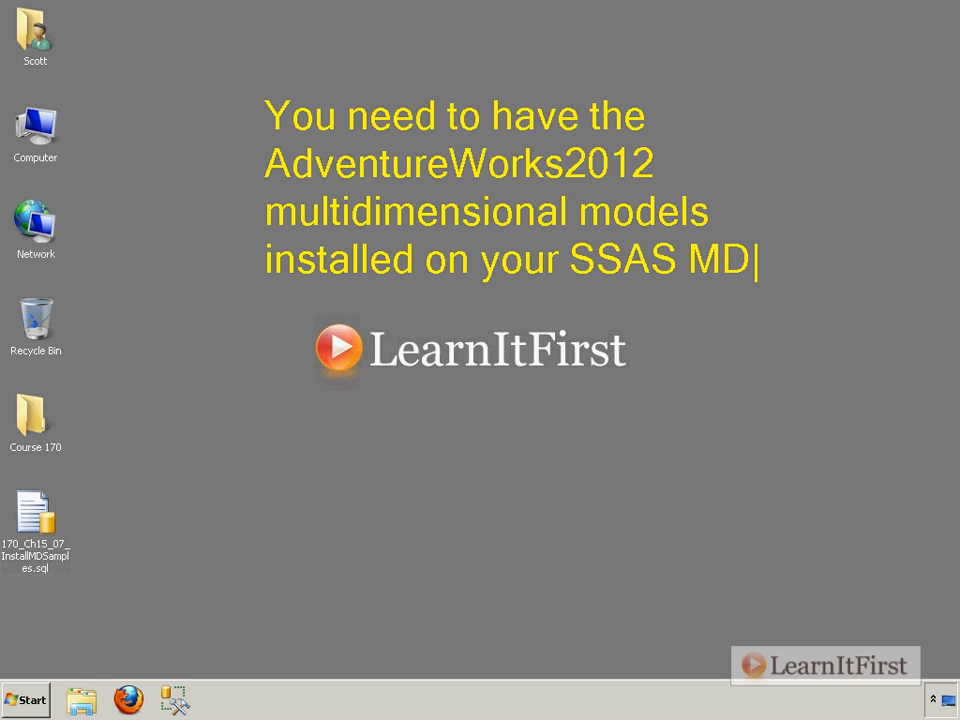
{"action": "type", "text": " mode"}
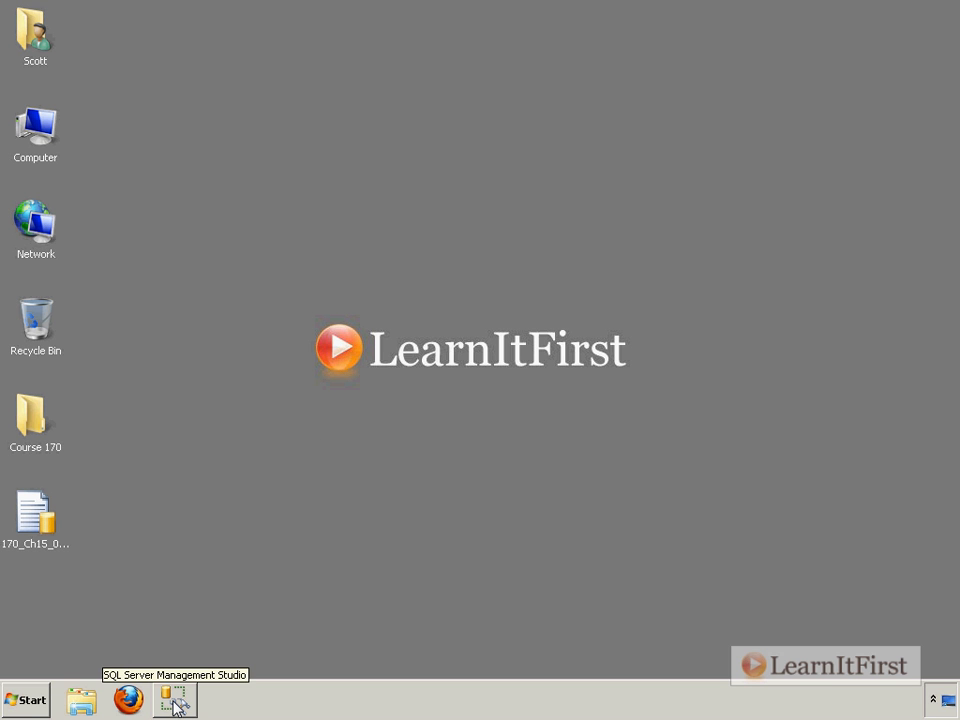
{"action": "left_click", "coordinate": [30, 700]}
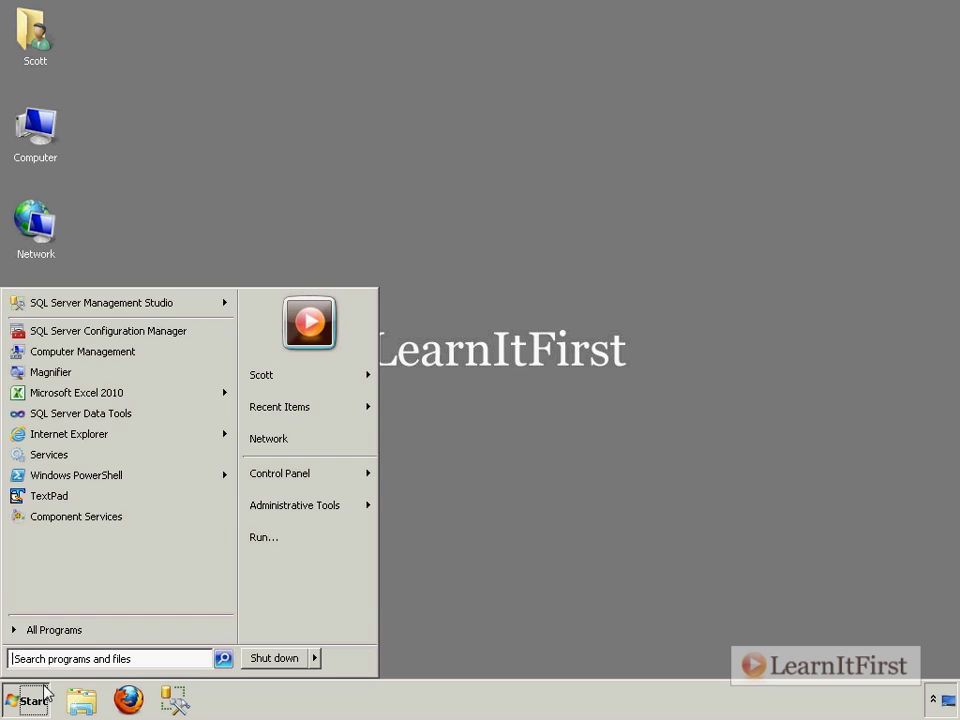
{"action": "left_click", "coordinate": [134, 308]}
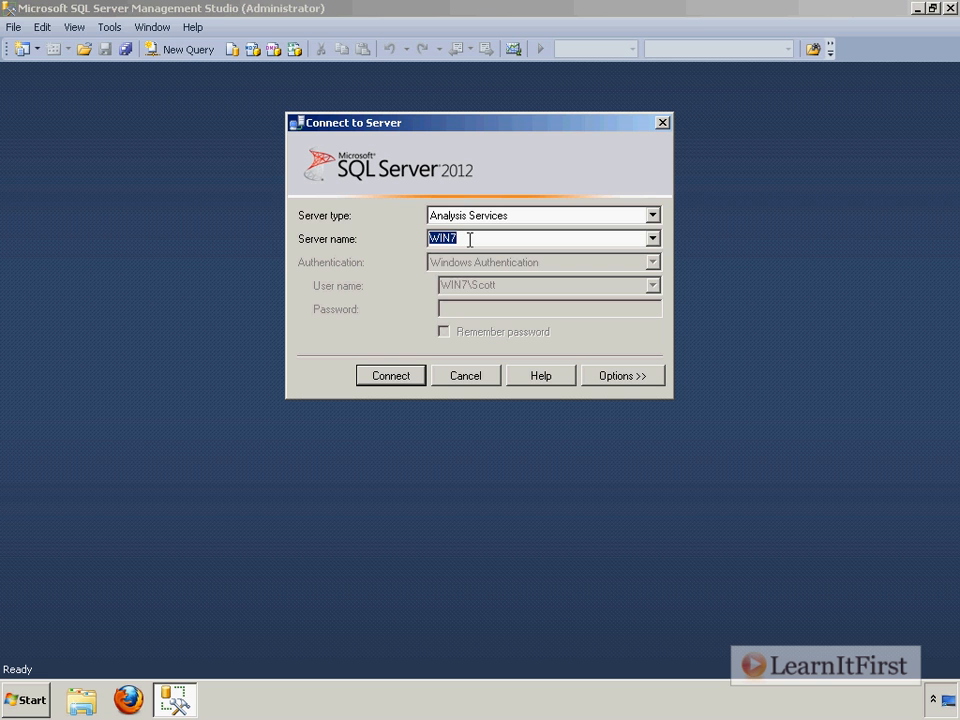
Step: Connect to the WIN7 Analysis Services server chosen from the Server name list
{"action": "left_click", "coordinate": [652, 238]}
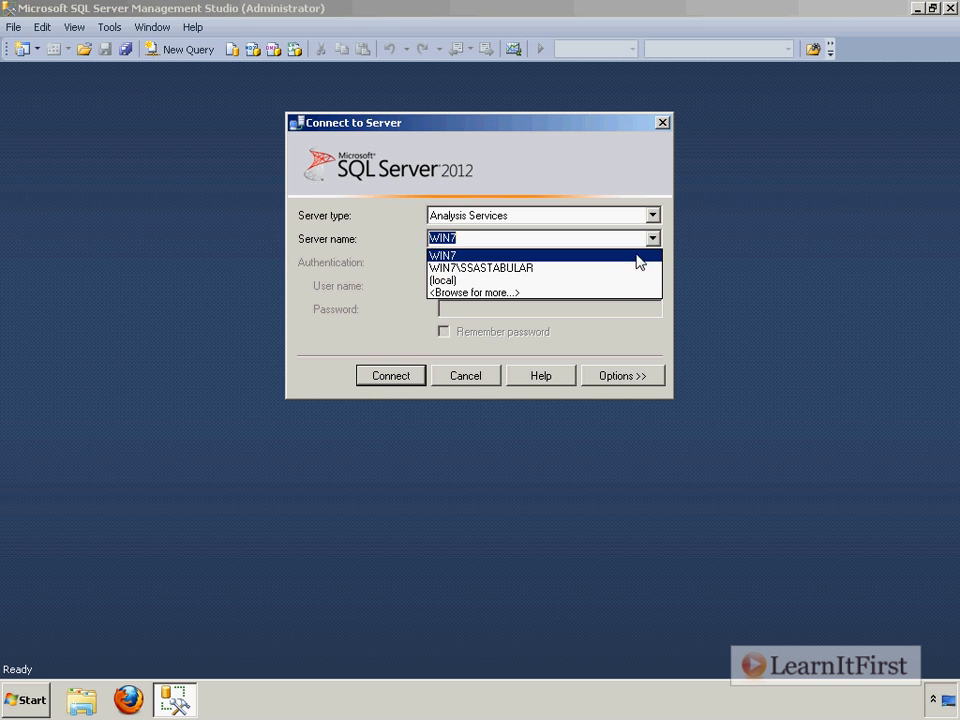
{"action": "left_click", "coordinate": [640, 257]}
{"action": "left_click", "coordinate": [396, 378]}
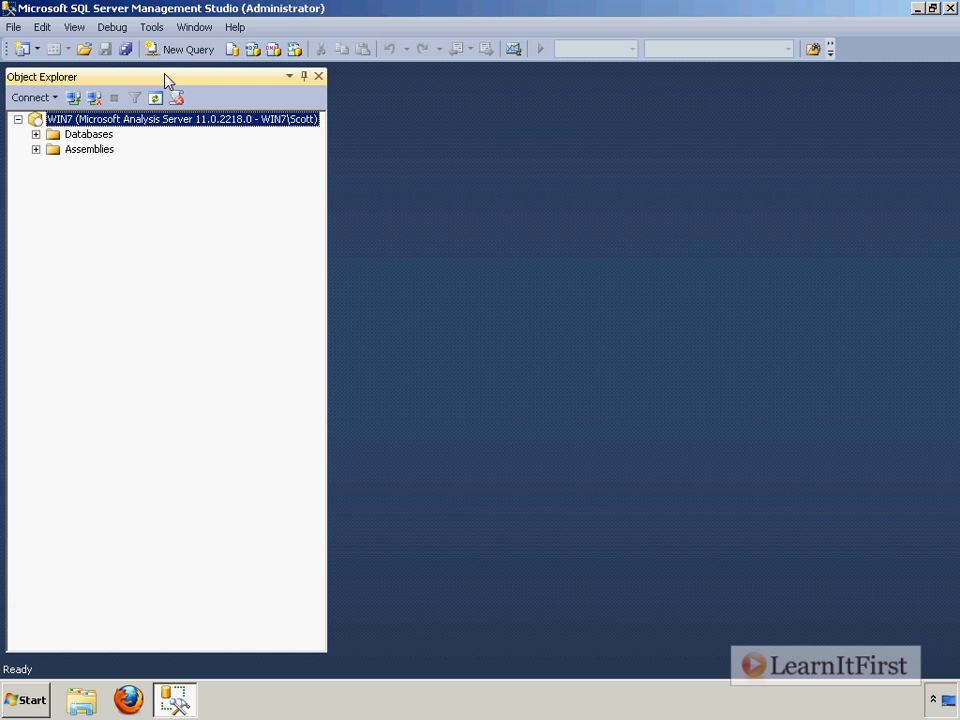
Step: Select the Adventure Works cube under AdventureWorksDW2012Multidimensional-SE > Cubes and start a new MDX query on it
{"action": "left_click", "coordinate": [318, 77]}
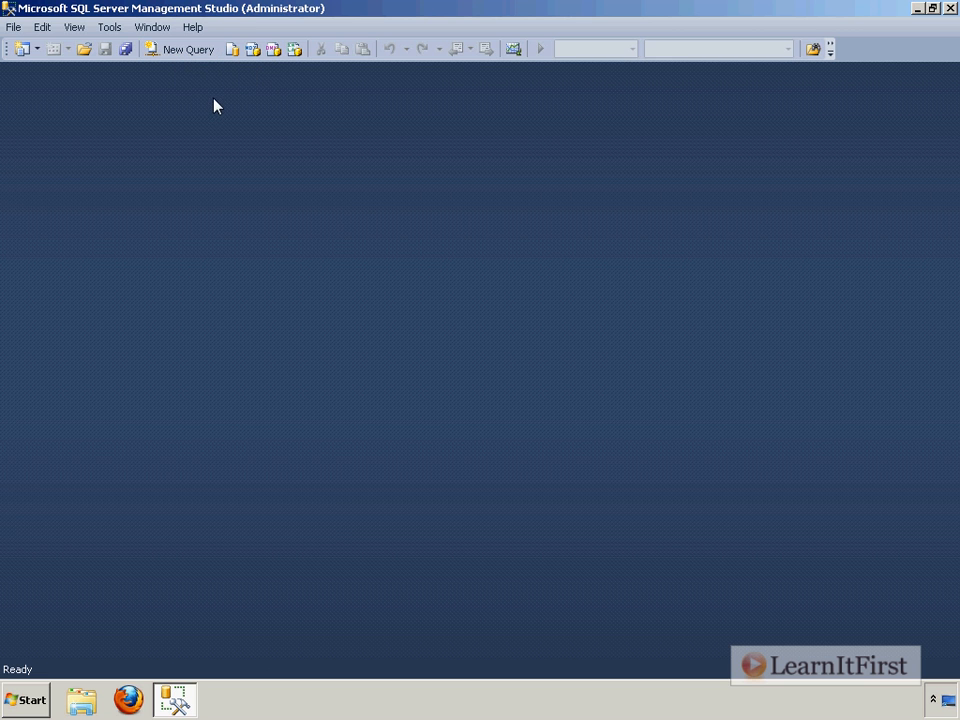
{"action": "key", "text": "F8"}
{"action": "left_click", "coordinate": [36, 134]}
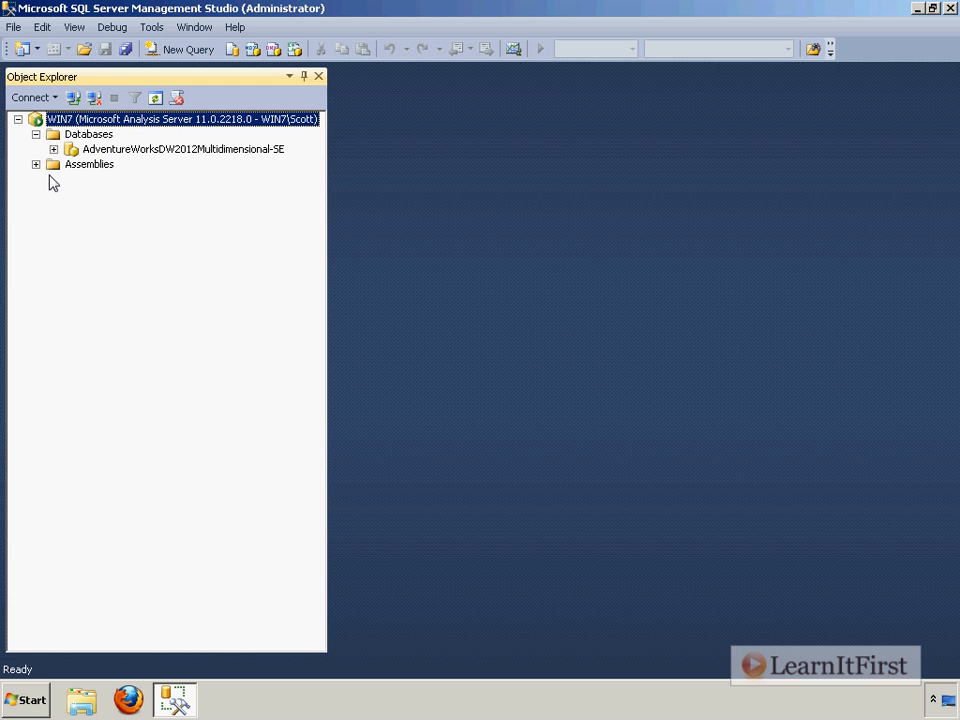
{"action": "left_click", "coordinate": [110, 149]}
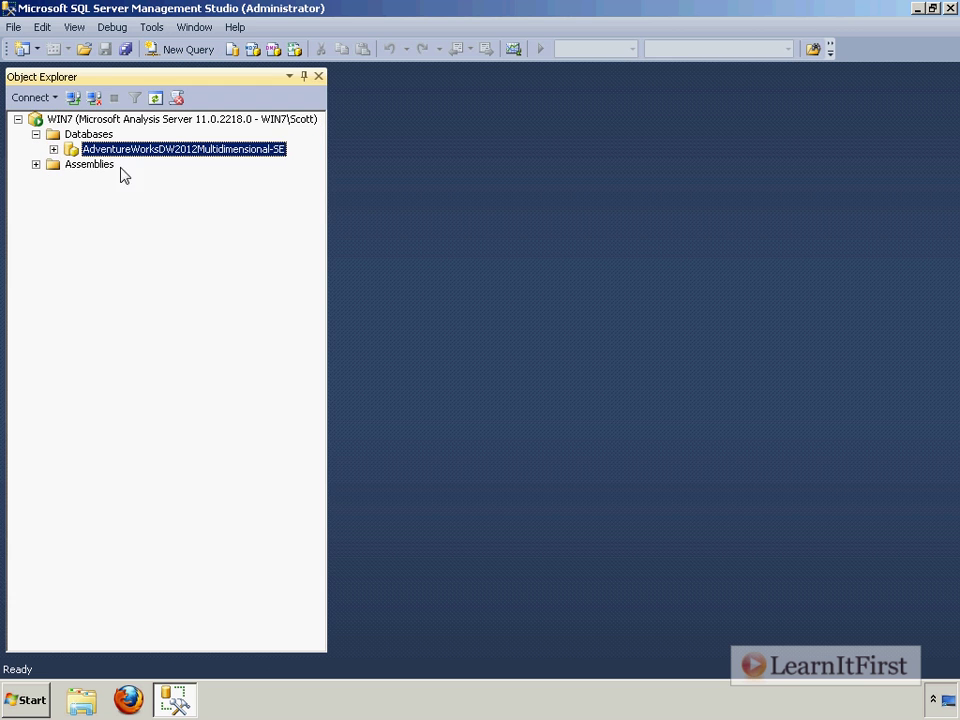
{"action": "left_click", "coordinate": [53, 149]}
{"action": "left_click", "coordinate": [71, 194]}
{"action": "left_click", "coordinate": [158, 209]}
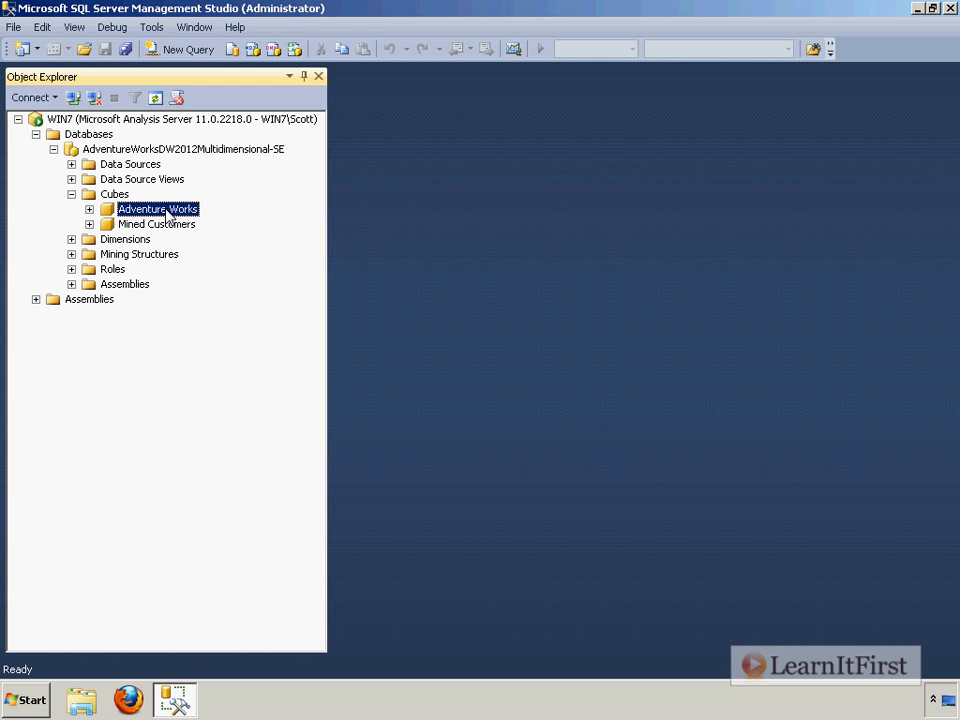
{"action": "left_click", "coordinate": [318, 76]}
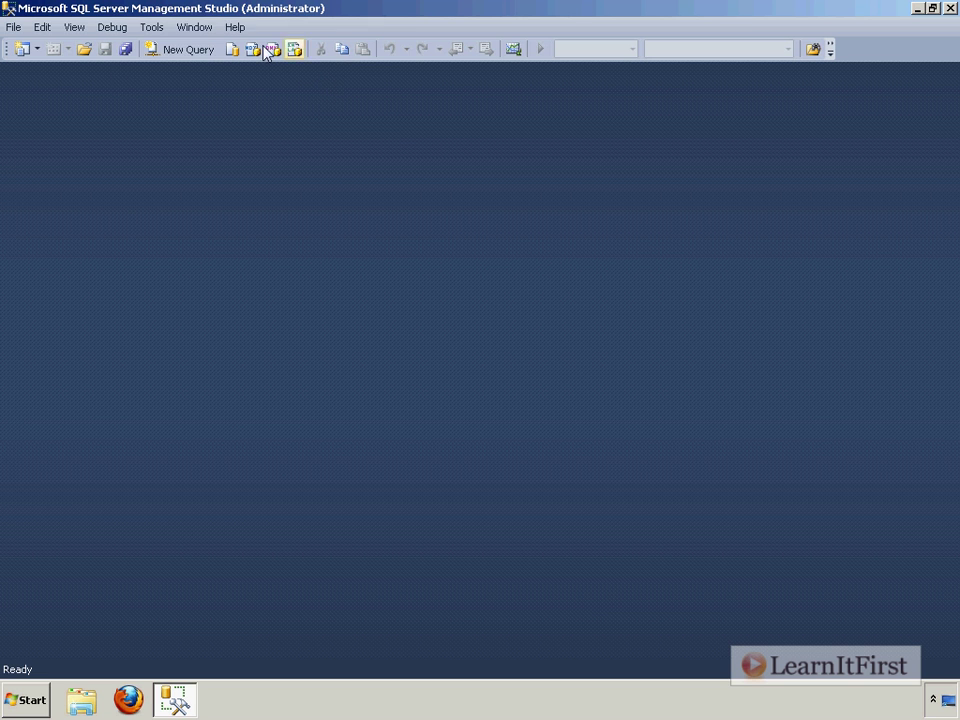
{"action": "left_click", "coordinate": [191, 53]}
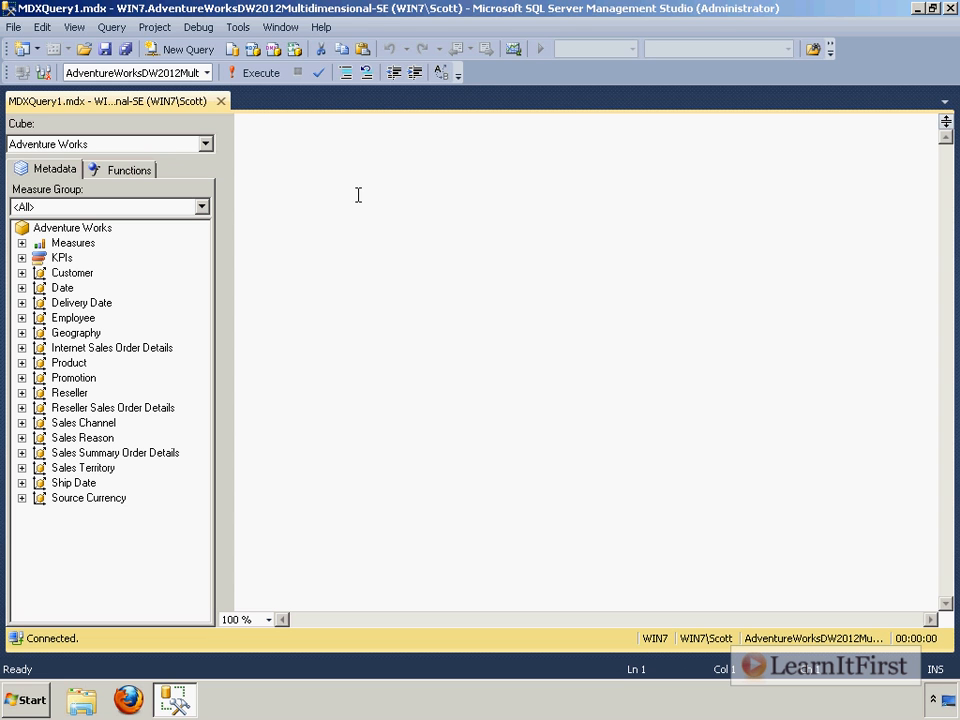
{"action": "type", "text": "*/"}
{"action": "type", "text": "*"}
Step: Write a /* */ block reading 'This is a multi-line comment' and a '-- This is a single line comment' below
{"action": "key", "text": "Return"}
{"action": "key", "text": "Return"}
{"action": "key", "text": "Return"}
{"action": "type", "text": "*/"}
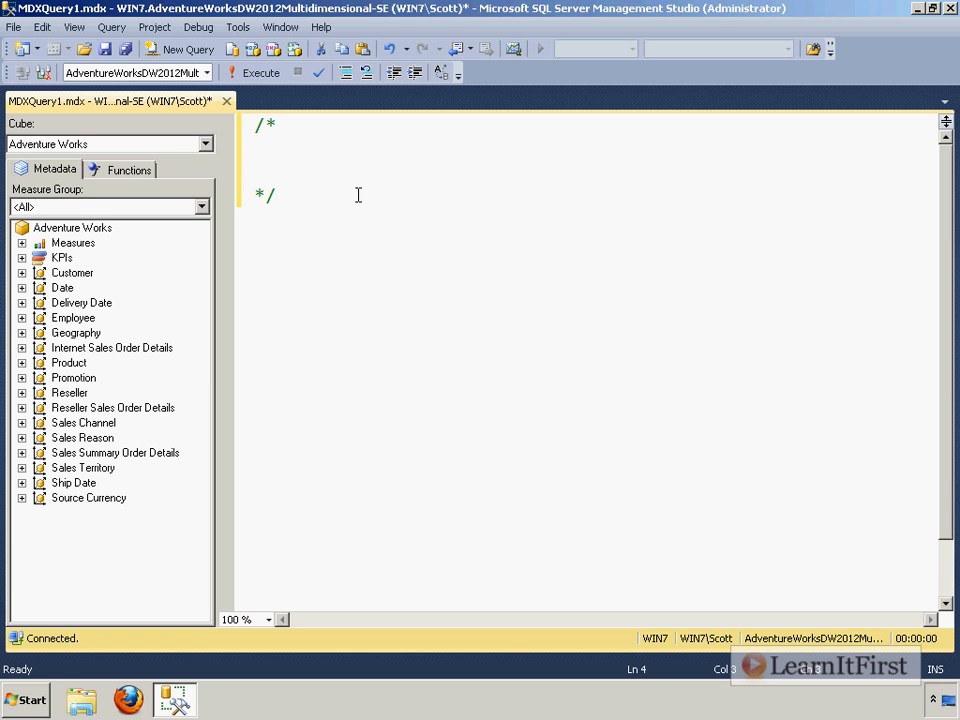
{"action": "key", "text": "Up"}
{"action": "key", "text": "Up"}
{"action": "key", "text": "Tab"}
{"action": "type", "text": "Th"}
{"action": "type", "text": "is is a mult"}
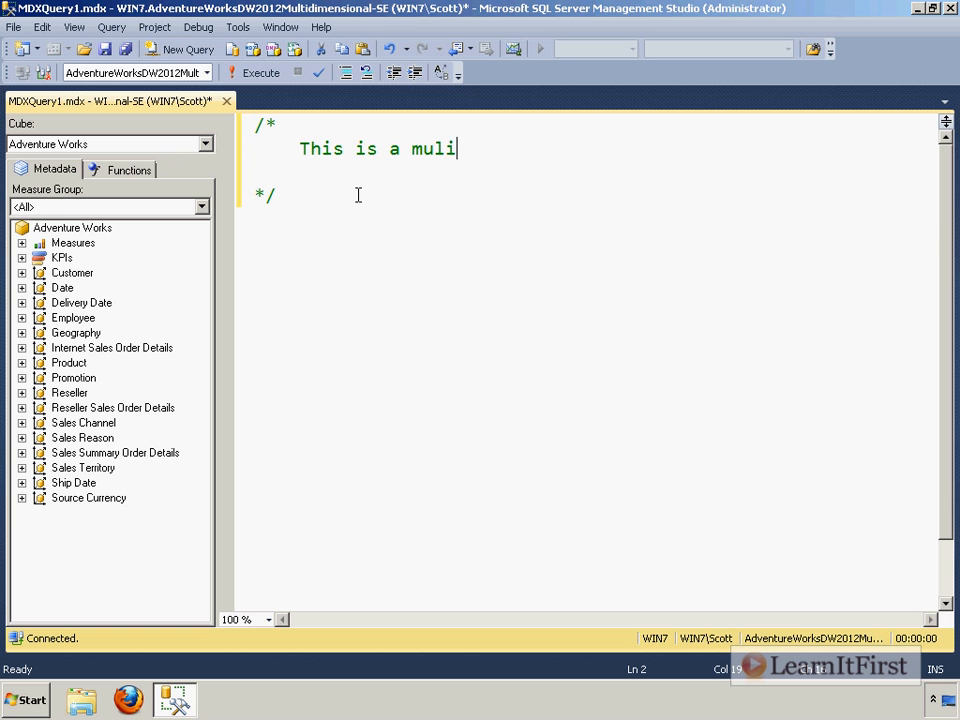
{"action": "type", "text": "i-co"}
{"action": "key", "text": "BackSpace"}
{"action": "key", "text": "BackSpace"}
{"action": "type", "text": "line co"}
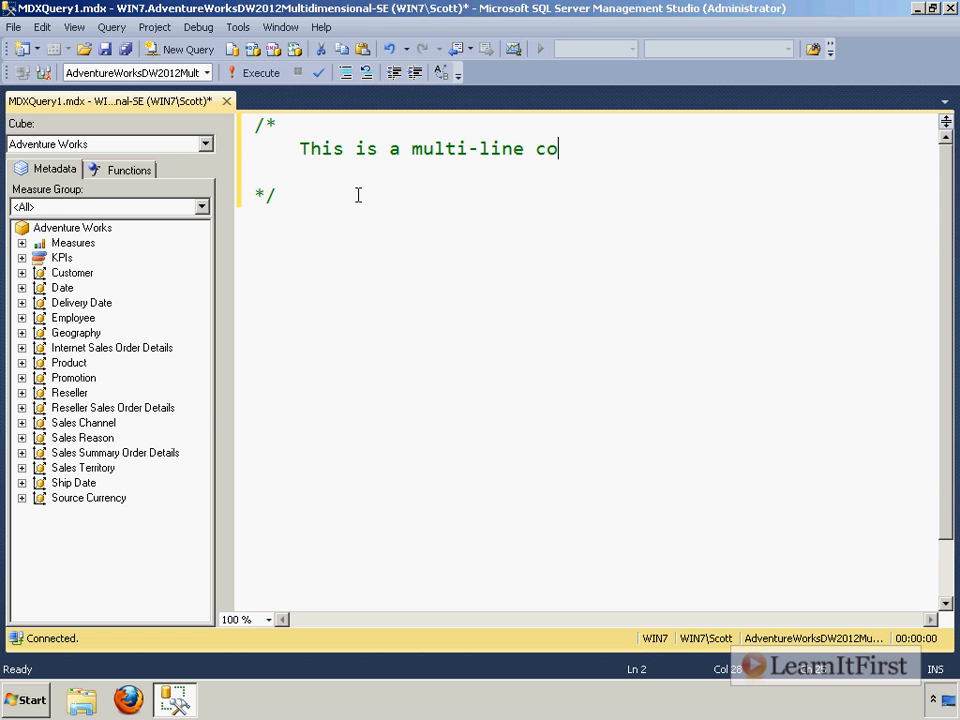
{"action": "type", "text": "mment"}
{"action": "key", "text": "Down"}
{"action": "key", "text": "Down"}
{"action": "key", "text": "Down"}
{"action": "key", "text": "Return"}
{"action": "type", "text": "--"}
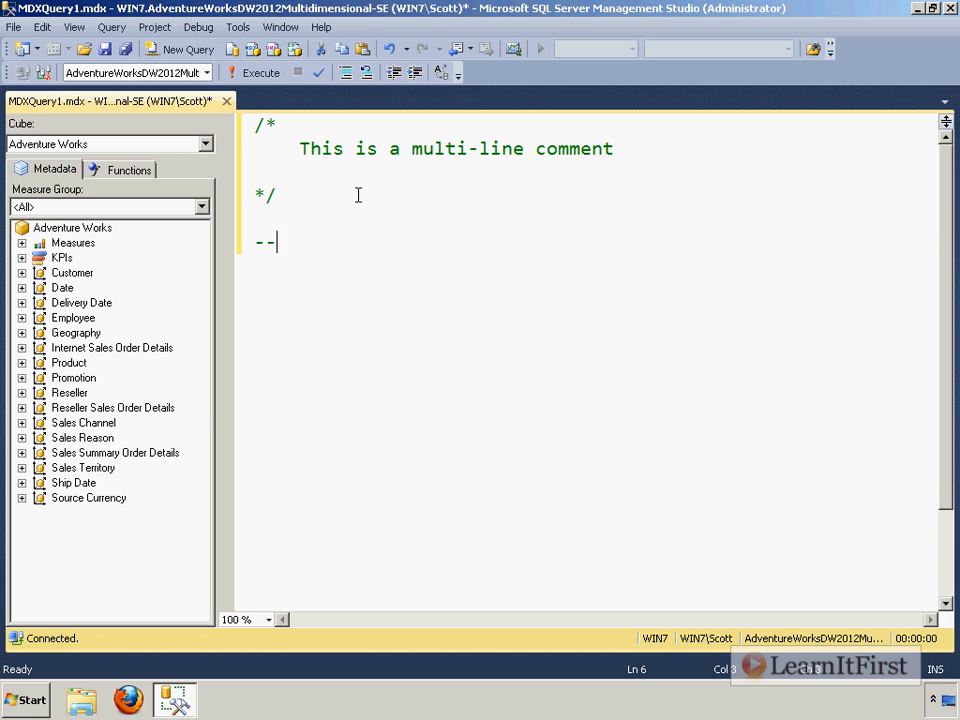
{"action": "type", "text": " This is a single "}
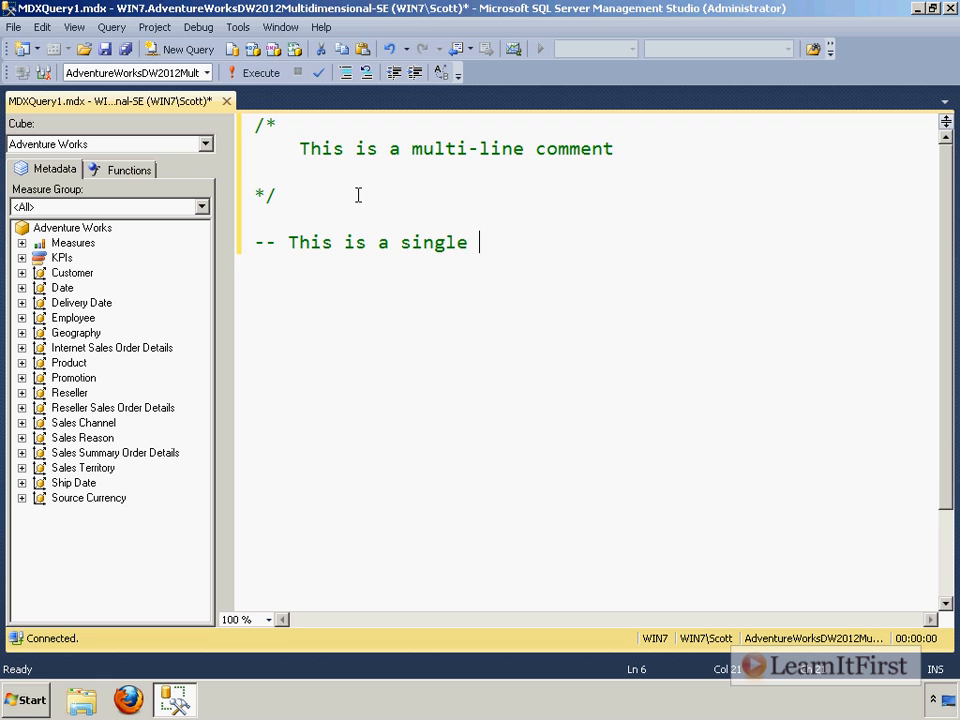
{"action": "type", "text": "line comment"}
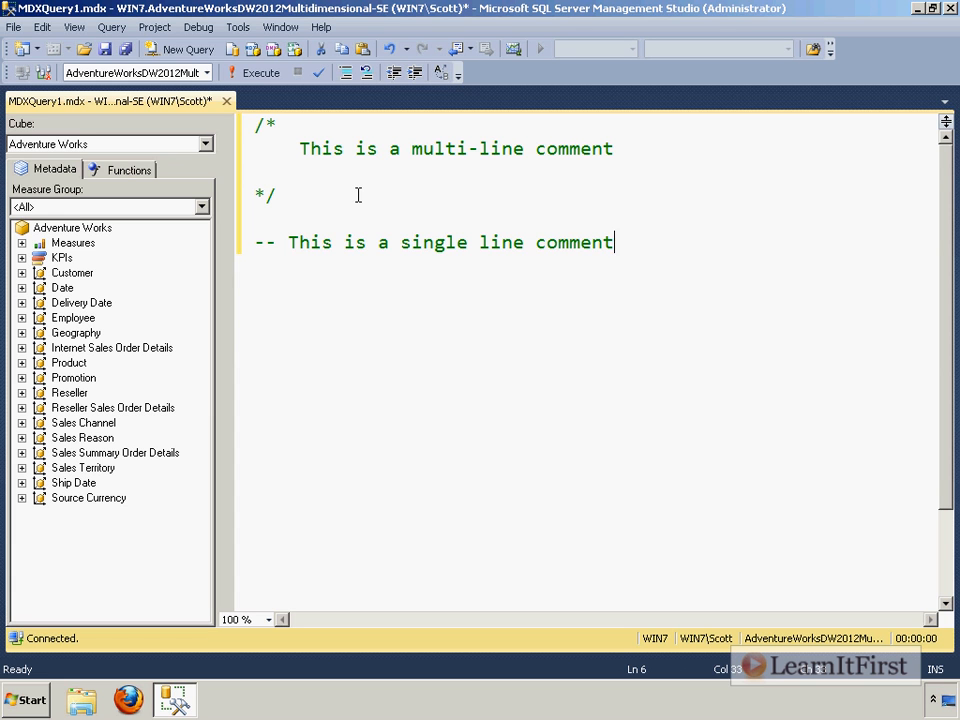
Step: Replace the comment text with a SELECT / FROM [insert_your_cube_name_here] / WHERE template
{"action": "key", "text": "shift+Home"}
{"action": "key", "text": "Delete"}
{"action": "left_click_drag", "start_coordinate": [628, 150], "coordinate": [628, 133]}
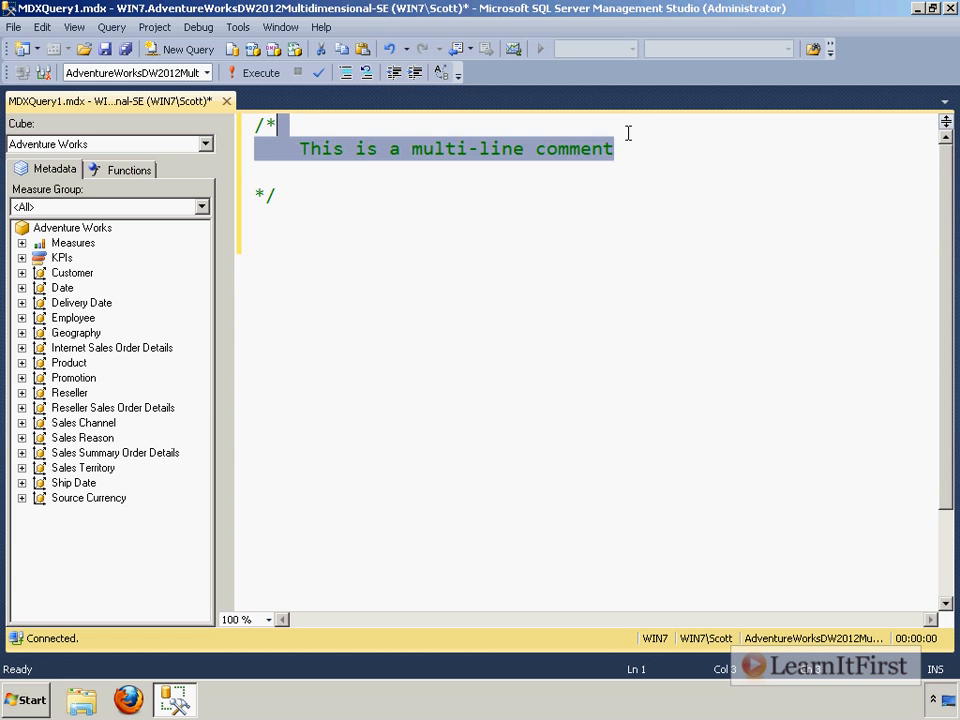
{"action": "key", "text": "Return"}
{"action": "key", "text": "Tab"}
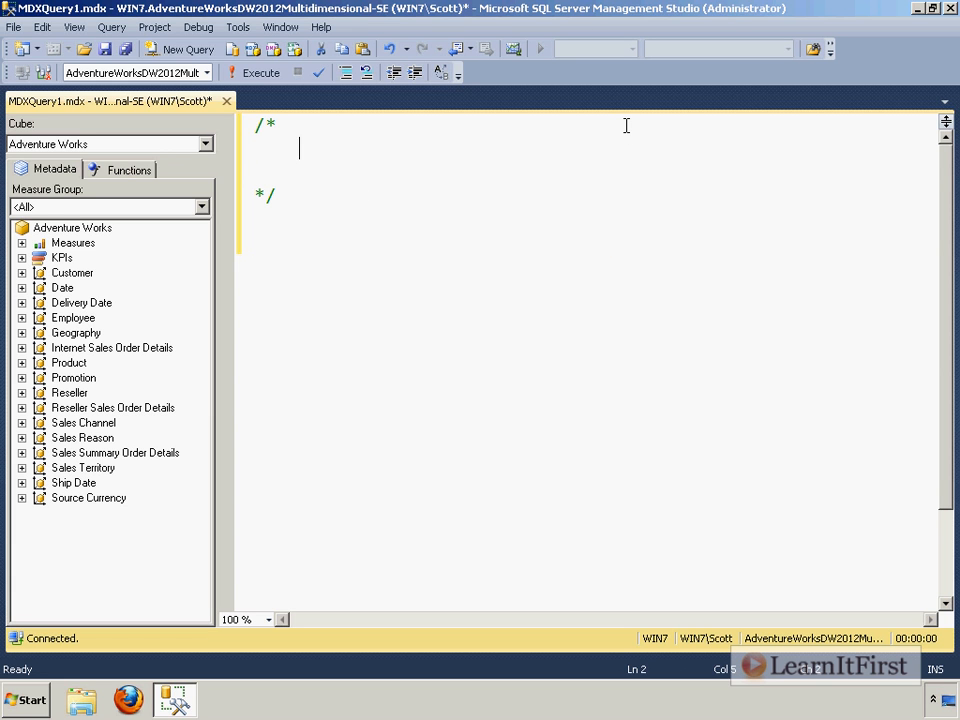
{"action": "type", "text": "SELECT"}
{"action": "key", "text": "Return"}
{"action": "type", "text": "FROM"}
{"action": "key", "text": "Return"}
{"action": "type", "text": "W"}
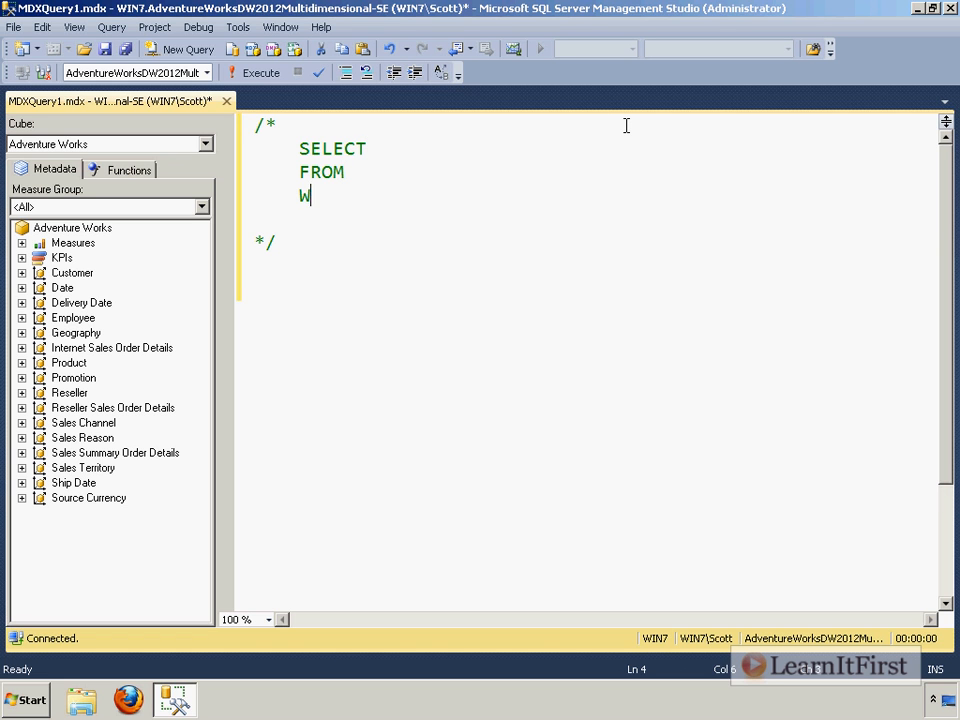
{"action": "type", "text": "HERE"}
{"action": "key", "text": "Up"}
{"action": "type", "text": "["}
{"action": "type", "text": "ins"}
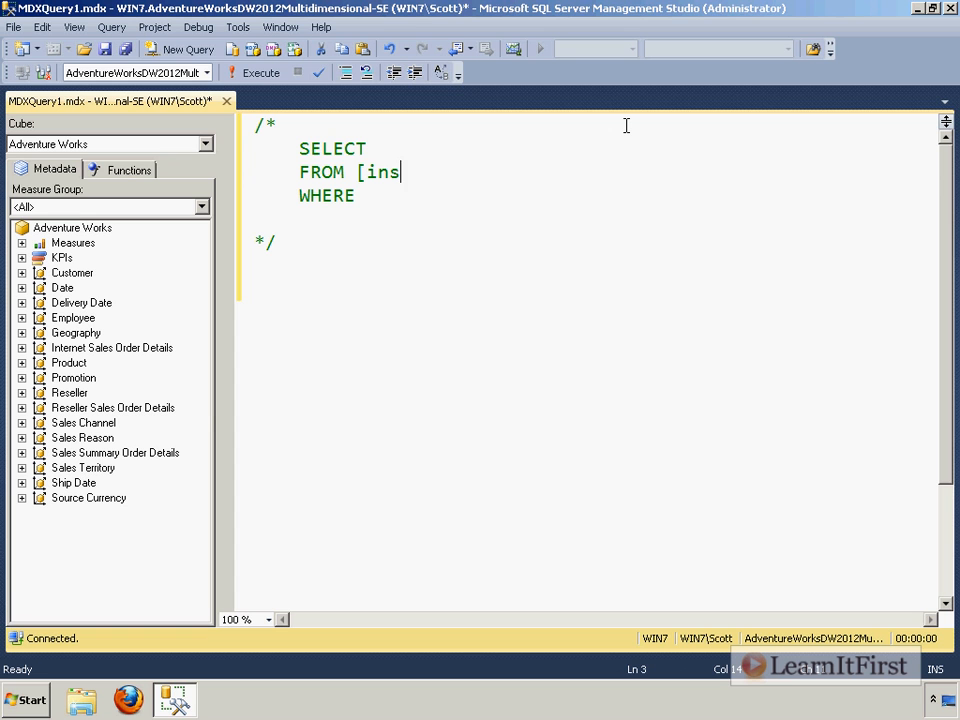
{"action": "type", "text": "ert_your_cube"}
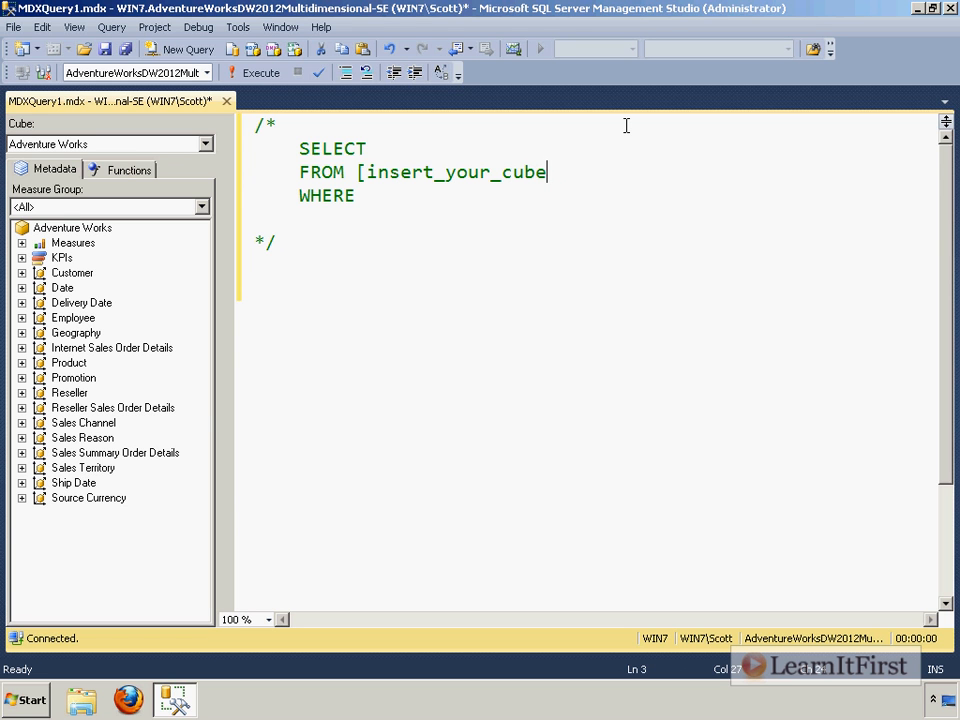
{"action": "type", "text": "_name_here]"}
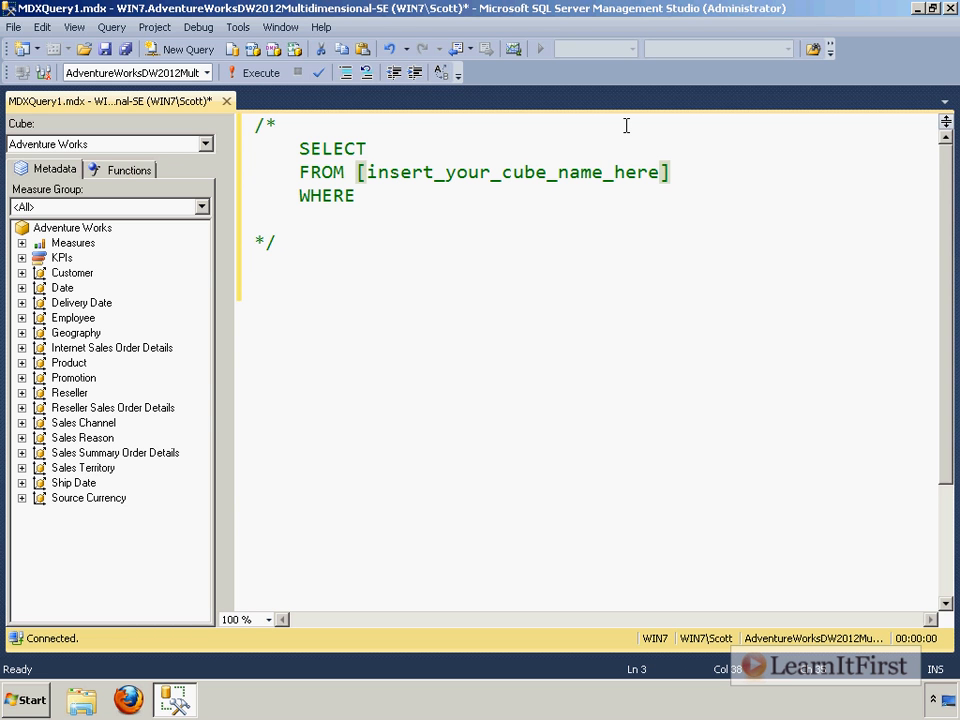
Step: Delete WHERE from the template and start a live SELECT / FROM query below the comment
{"action": "double_click", "coordinate": [352, 196]}
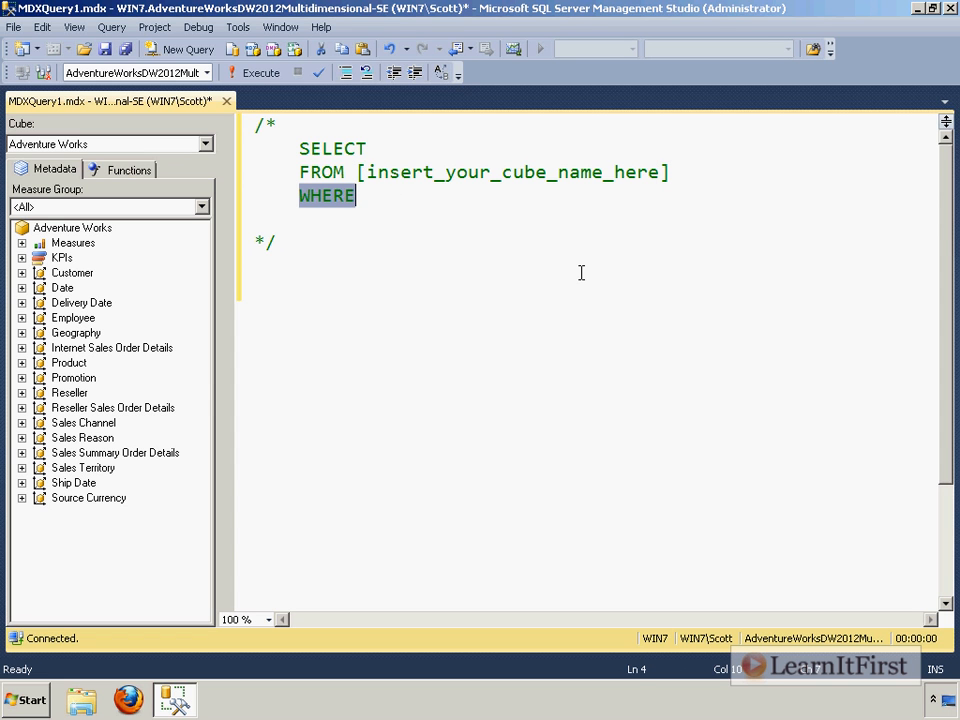
{"action": "key", "text": "Delete"}
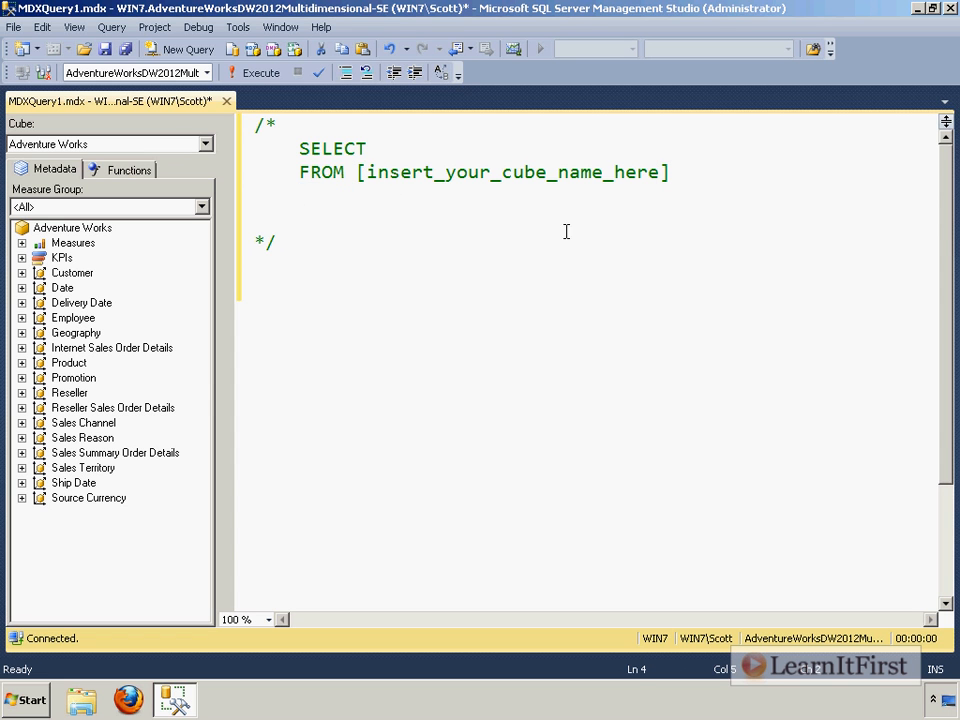
{"action": "left_click", "coordinate": [501, 172]}
{"action": "left_click", "coordinate": [352, 254]}
{"action": "left_click", "coordinate": [70, 228]}
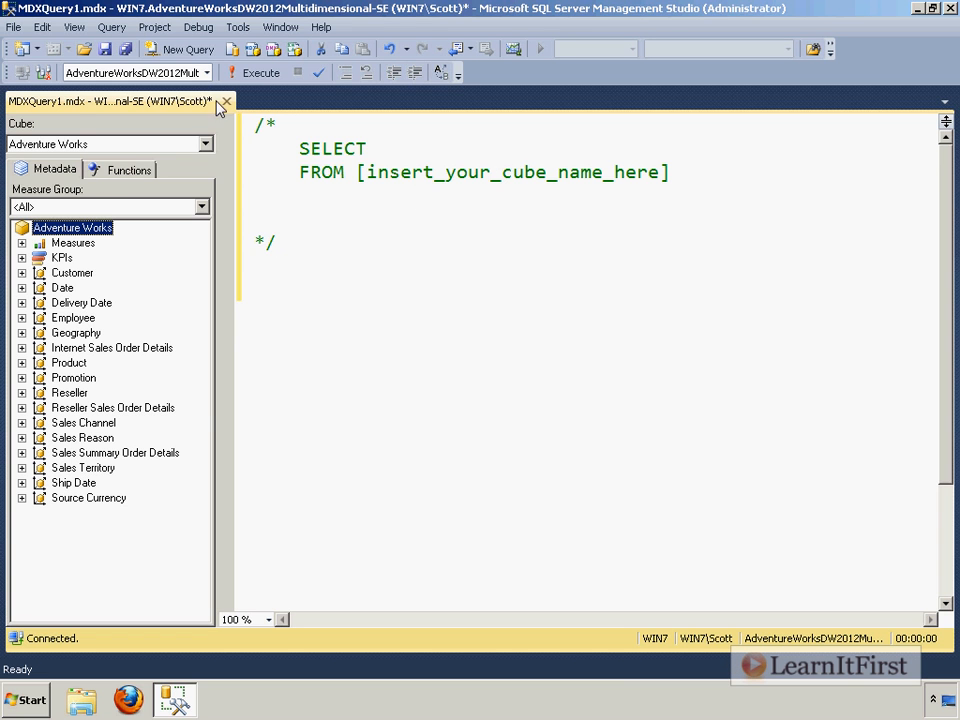
{"action": "left_click", "coordinate": [281, 264]}
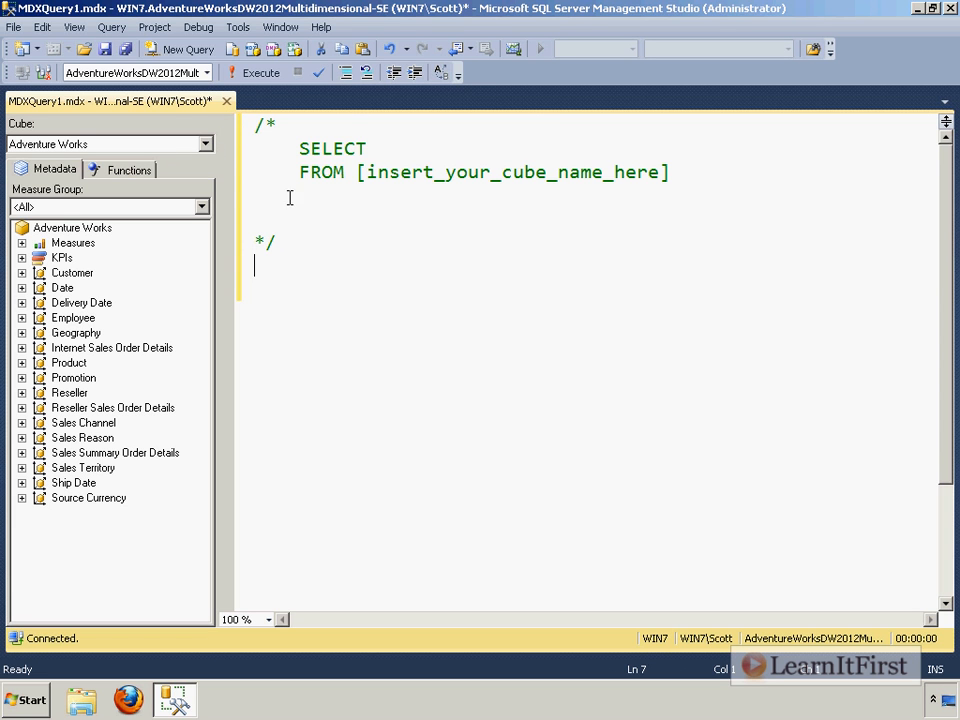
{"action": "left_click", "coordinate": [318, 283]}
{"action": "type", "text": "SELECT"}
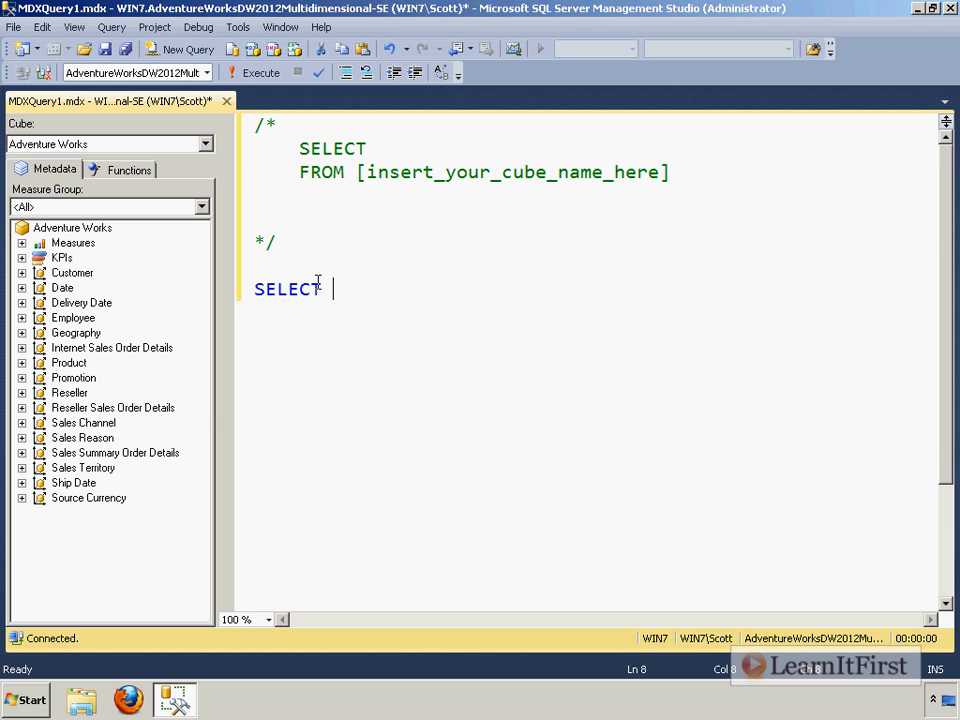
{"action": "key", "text": "Return"}
{"action": "type", "text": "FROM"}
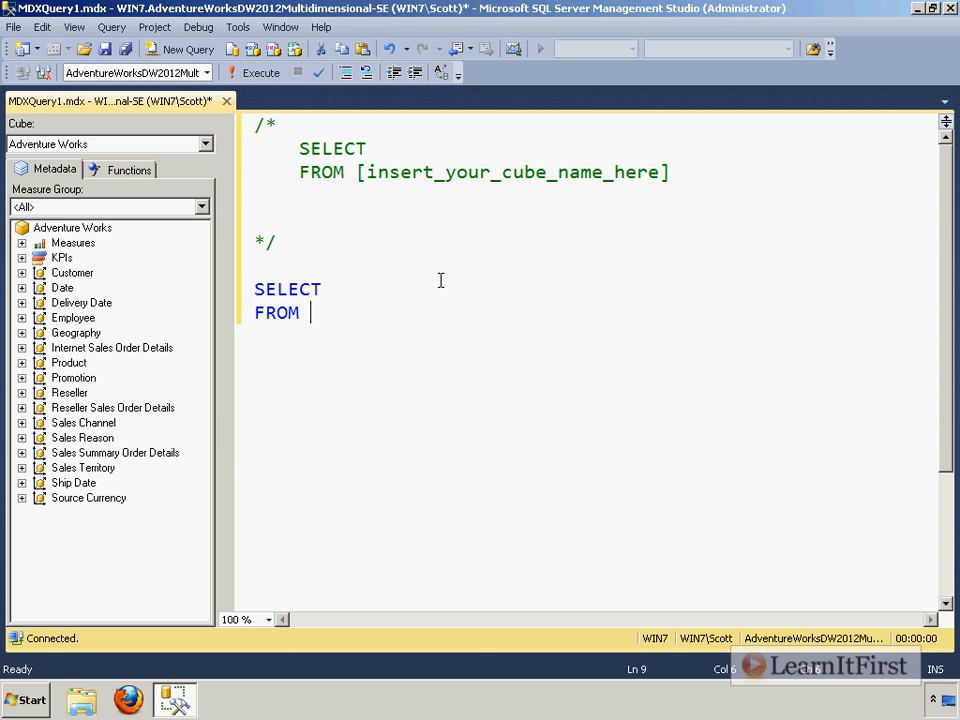
Step: Drag the Adventure Works cube after FROM and tidy the brackets around the cube name
{"action": "left_click", "coordinate": [96, 230]}
{"action": "left_click_drag", "start_coordinate": [96, 233], "coordinate": [339, 321]}
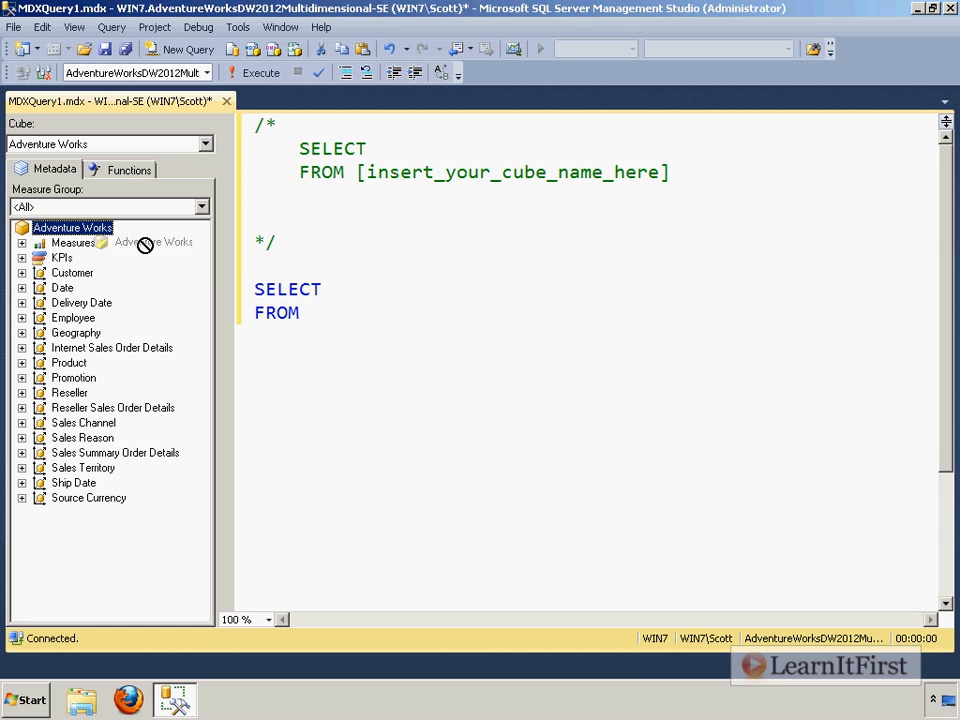
{"action": "left_click", "coordinate": [605, 248]}
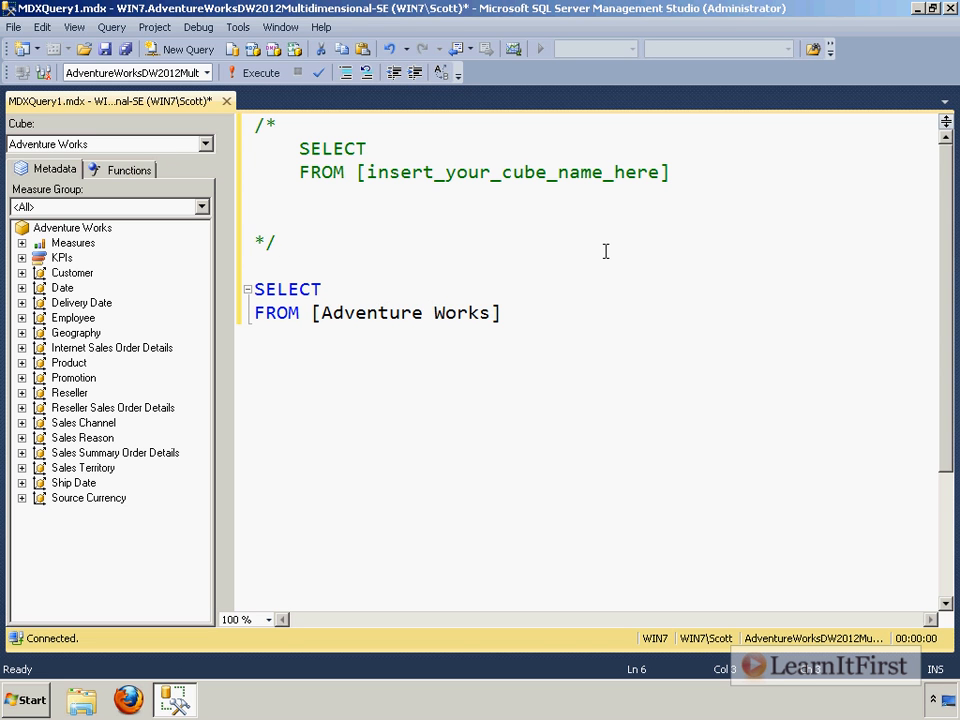
{"action": "left_click", "coordinate": [320, 318]}
{"action": "key", "text": "BackSpace"}
{"action": "left_click", "coordinate": [508, 313]}
{"action": "key", "text": "BackSpace"}
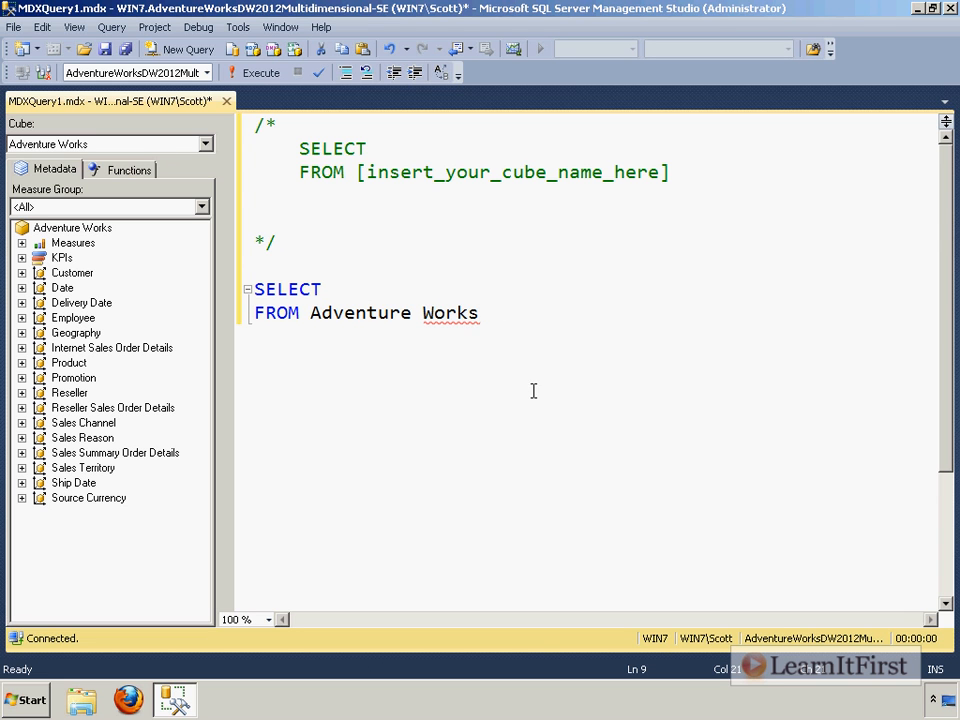
{"action": "type", "text": "]"}
{"action": "key", "text": "ctrl+Left"}
{"action": "key", "text": "ctrl+Left"}
{"action": "type", "text": "["}
{"action": "key", "text": "End"}
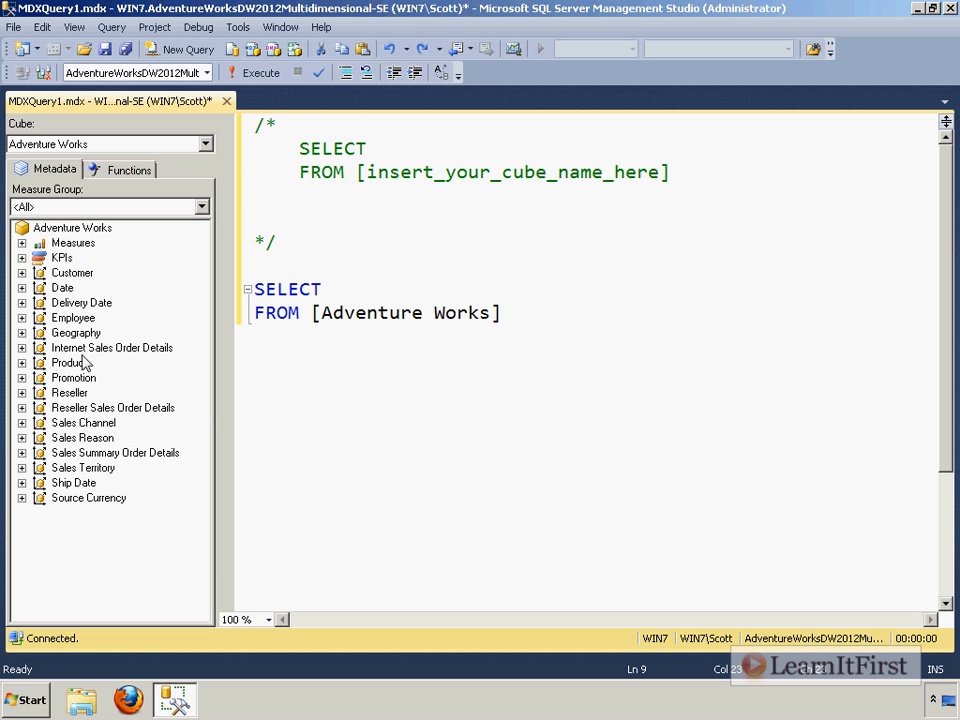
Step: Filter the metadata to the Internet Orders measure group and expand Measures > Internet Orders to show Internet Order Count
{"action": "left_click", "coordinate": [101, 209]}
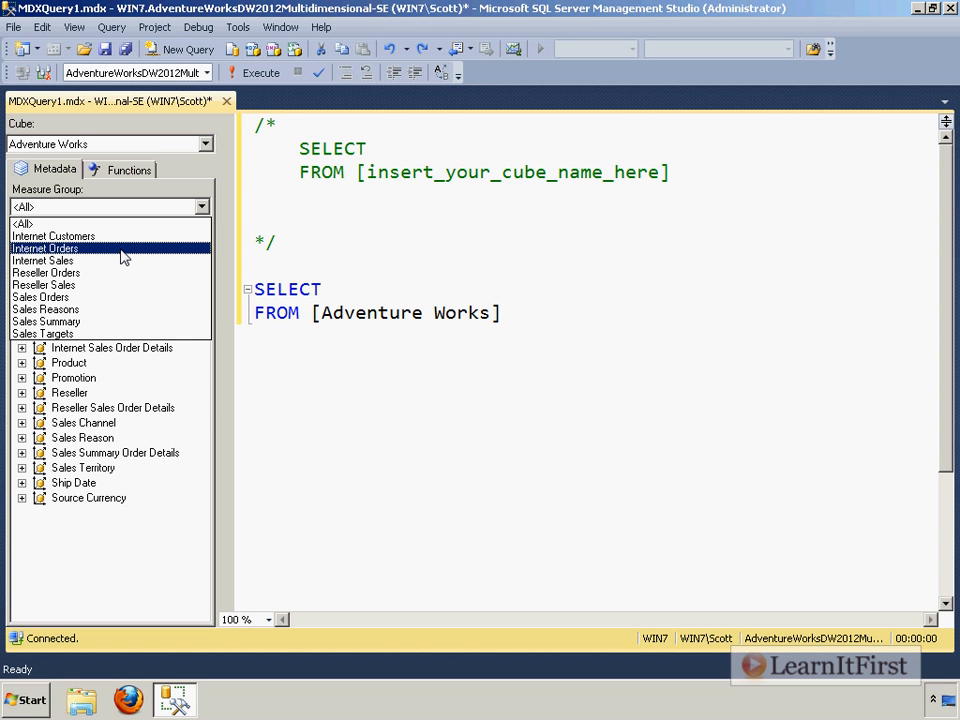
{"action": "left_click", "coordinate": [343, 420]}
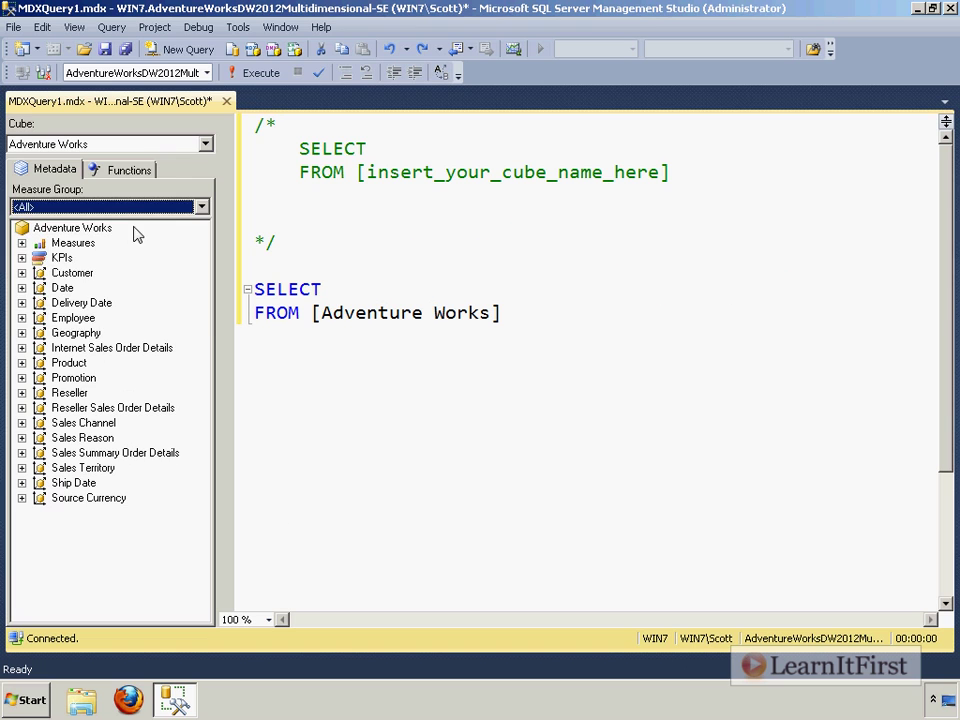
{"action": "left_click", "coordinate": [120, 207]}
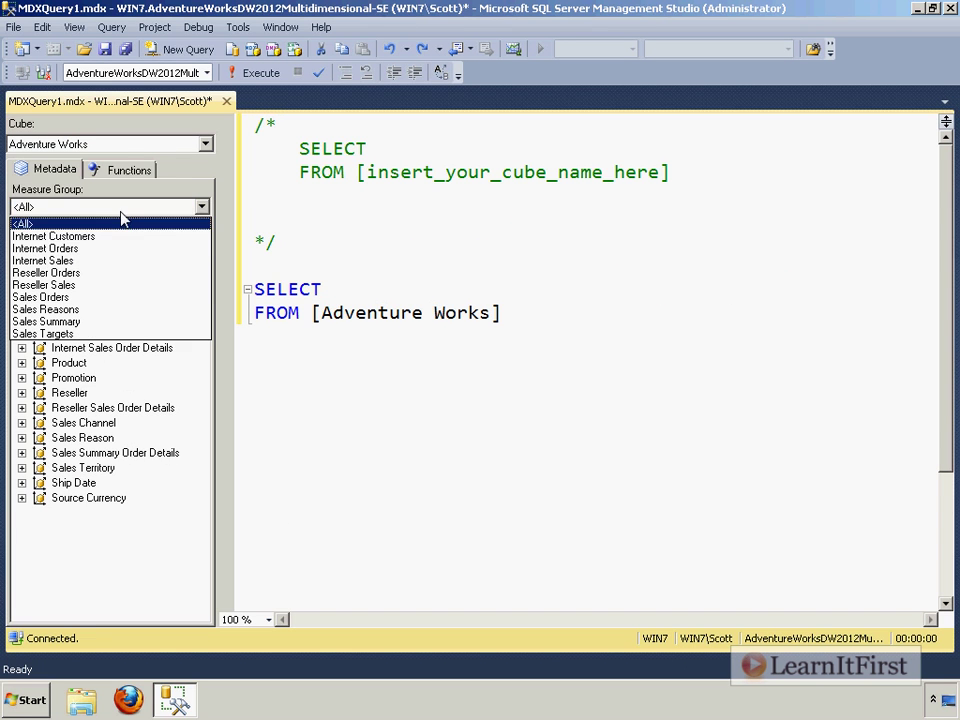
{"action": "left_click", "coordinate": [84, 250]}
{"action": "left_click", "coordinate": [22, 243]}
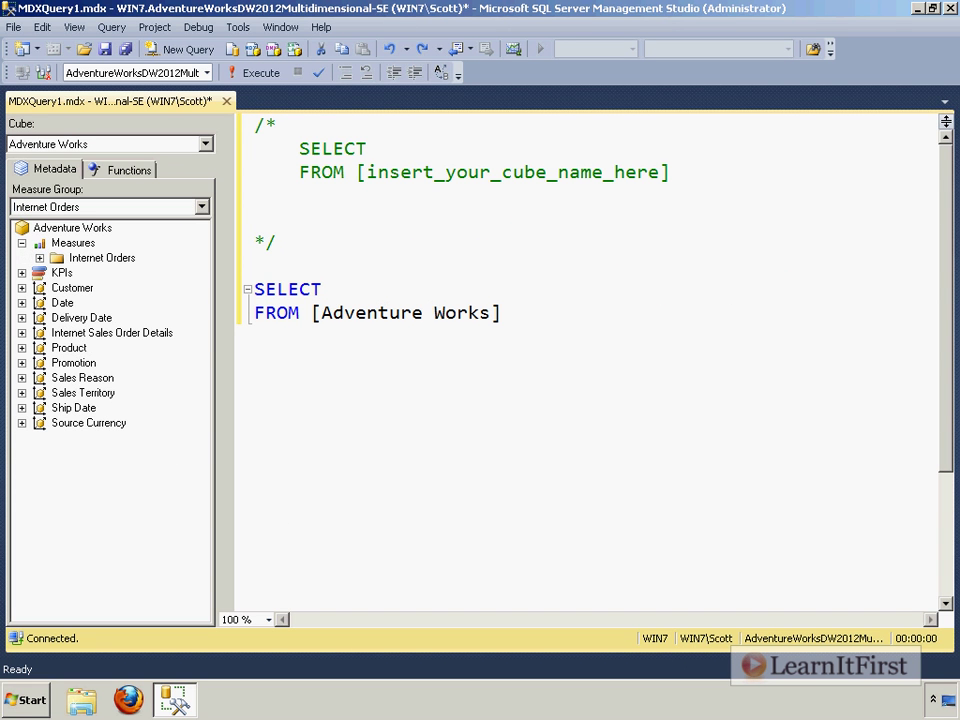
{"action": "left_click", "coordinate": [39, 258]}
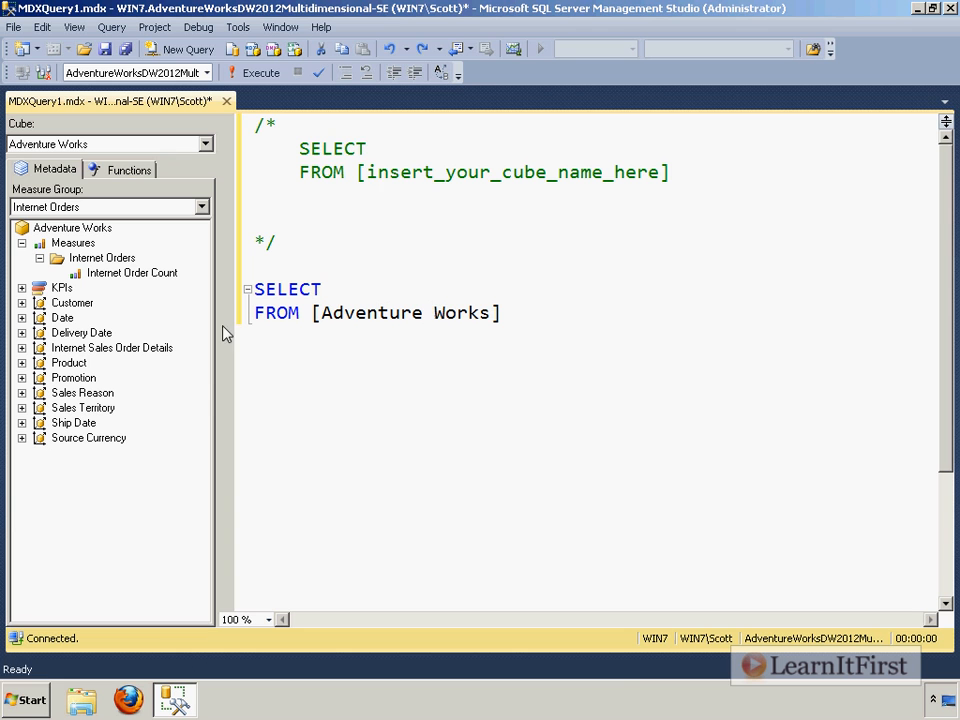
{"action": "left_click", "coordinate": [396, 150]}
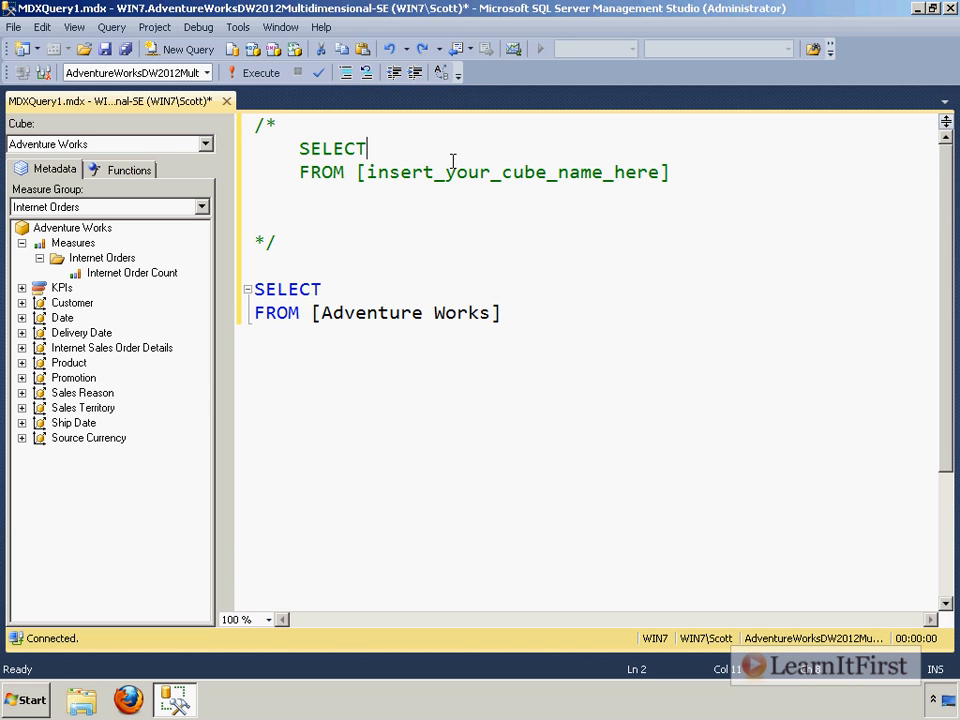
{"action": "type", "text": "{"}
{"action": "type", "text": "m"}
{"action": "type", "text": "easures} ON "}
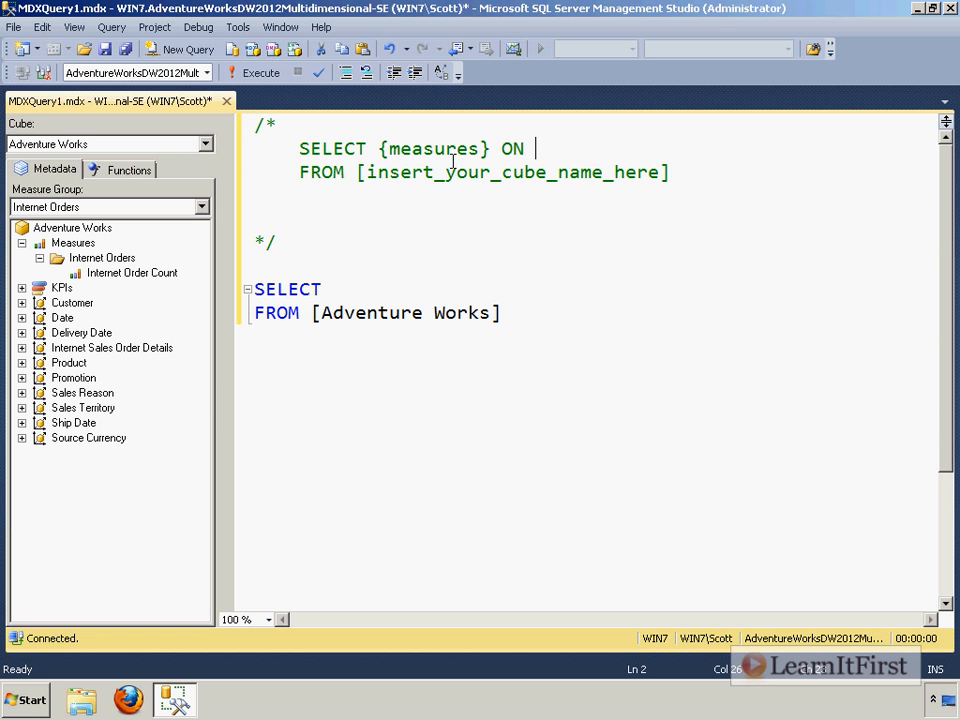
{"action": "type", "text": "COLUMNS -- "}
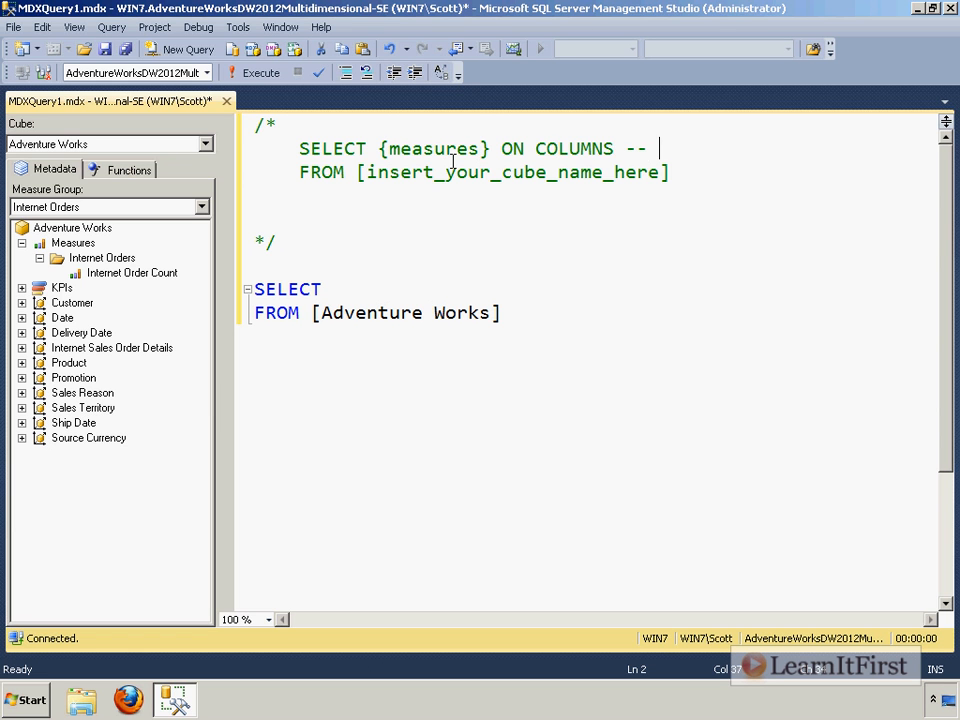
{"action": "type", "text": "0"}
Step: Make the query SELECT {[Measures].[Internet Order Count]} ON COLUMNS FROM [Adventure Works]
{"action": "left_click", "coordinate": [433, 262]}
{"action": "left_click", "coordinate": [115, 276]}
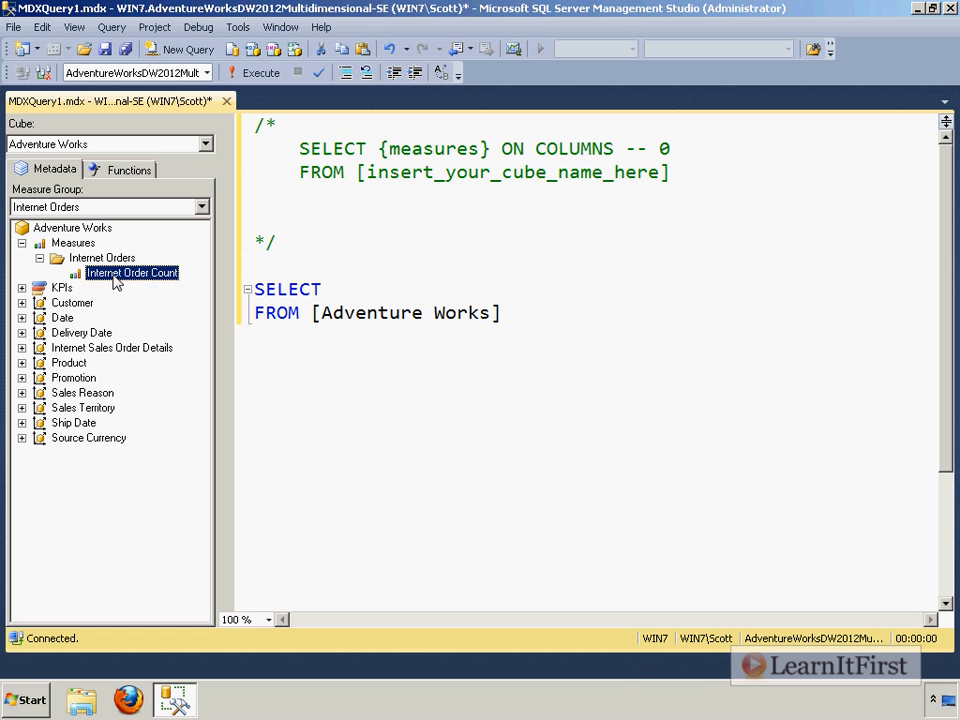
{"action": "left_click", "coordinate": [360, 292]}
{"action": "left_click_drag", "start_coordinate": [370, 295], "coordinate": [370, 295]}
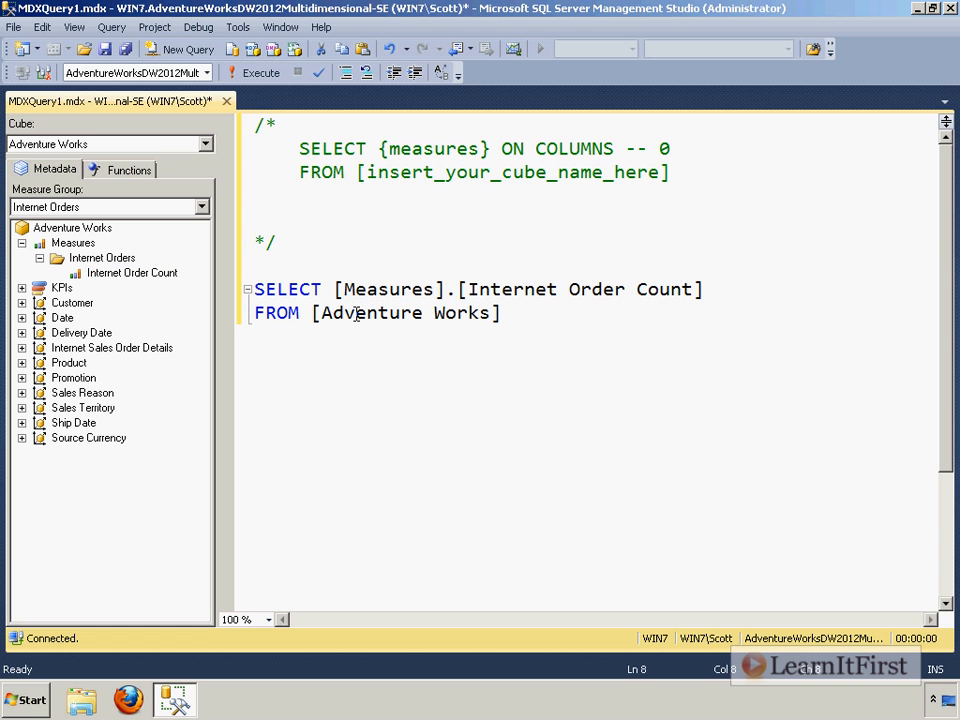
{"action": "type", "text": "{"}
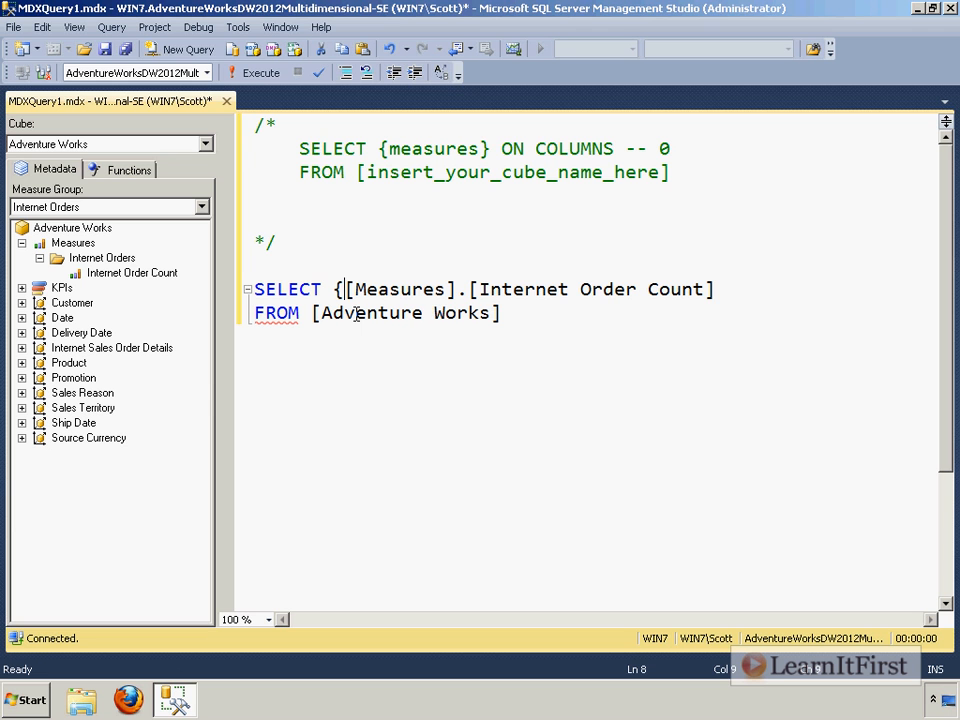
{"action": "key", "text": "End"}
{"action": "type", "text": "}"}
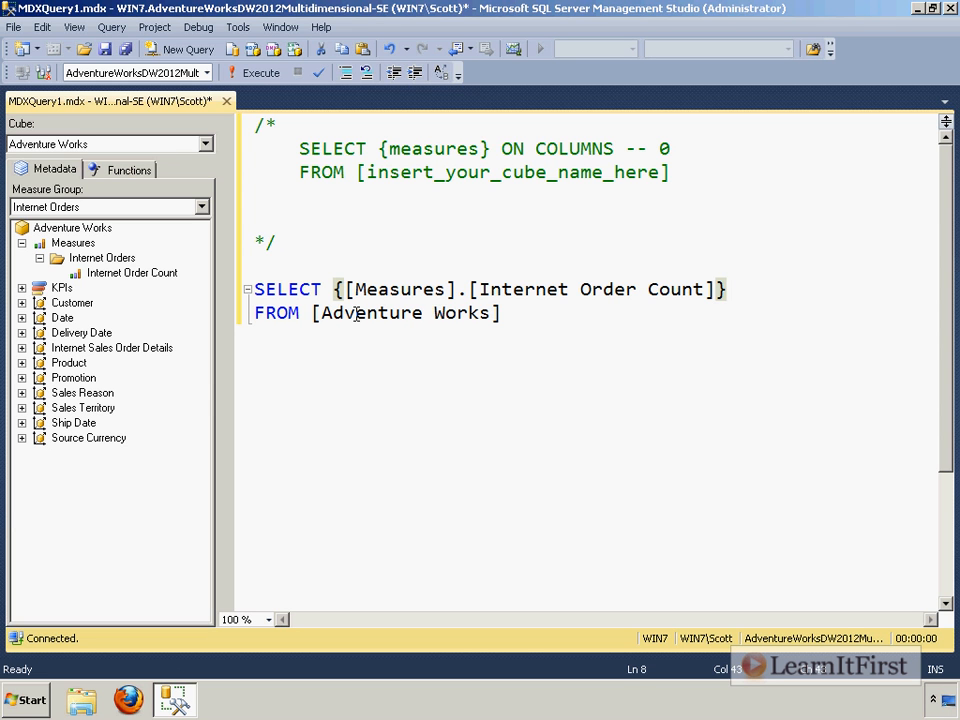
{"action": "type", "text": " PM"}
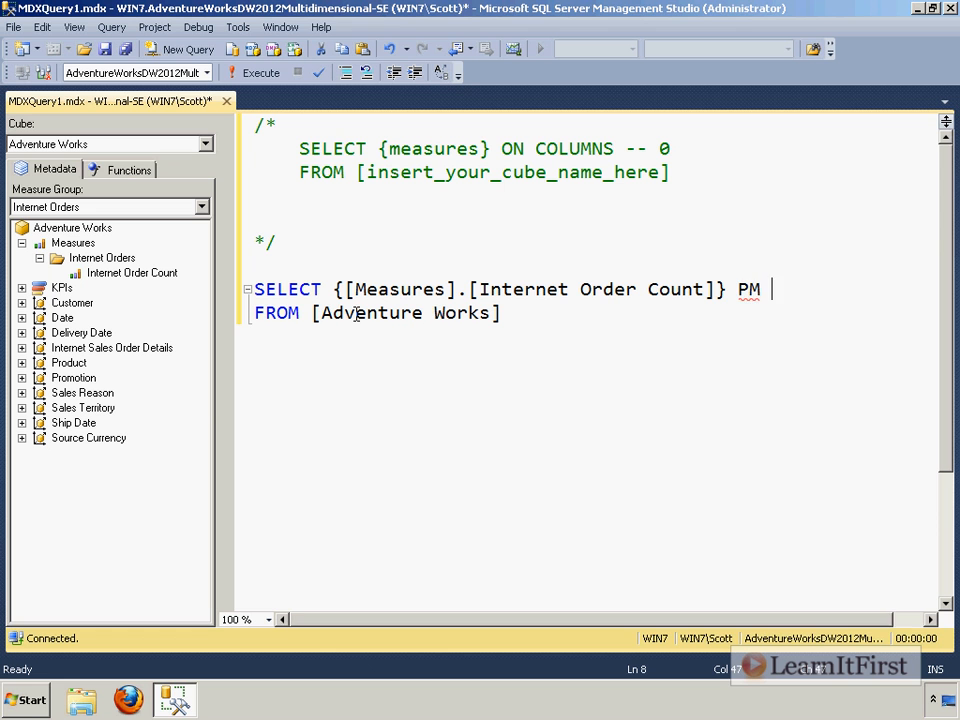
{"action": "key", "text": "BackSpace"}
{"action": "key", "text": "BackSpace"}
{"action": "key", "text": "BackSpace"}
{"action": "type", "text": "ON COLUM"}
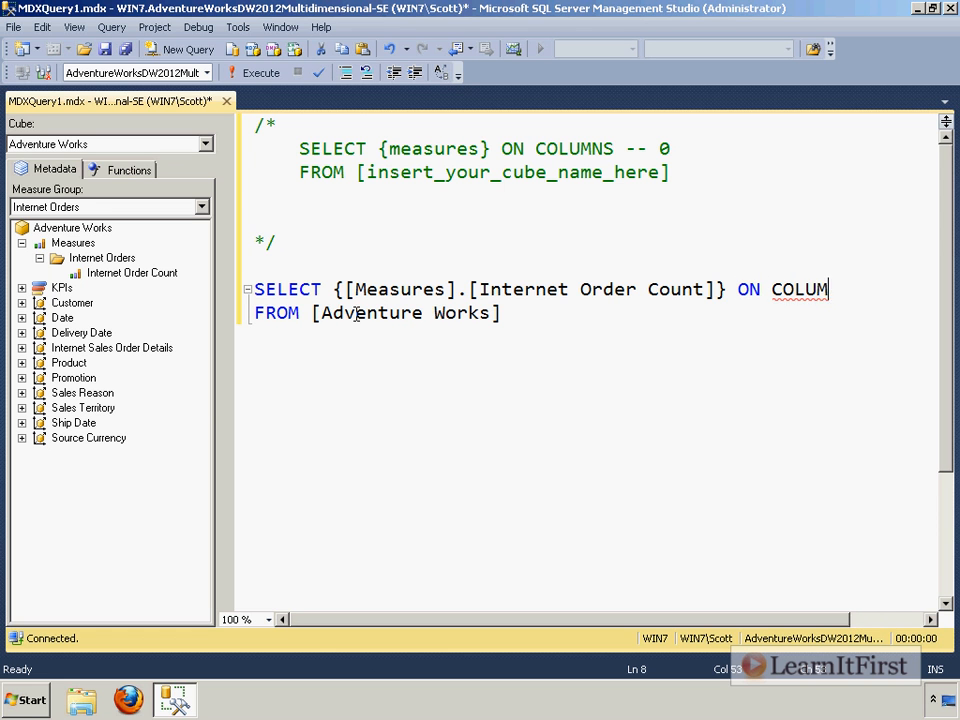
{"action": "type", "text": "NS"}
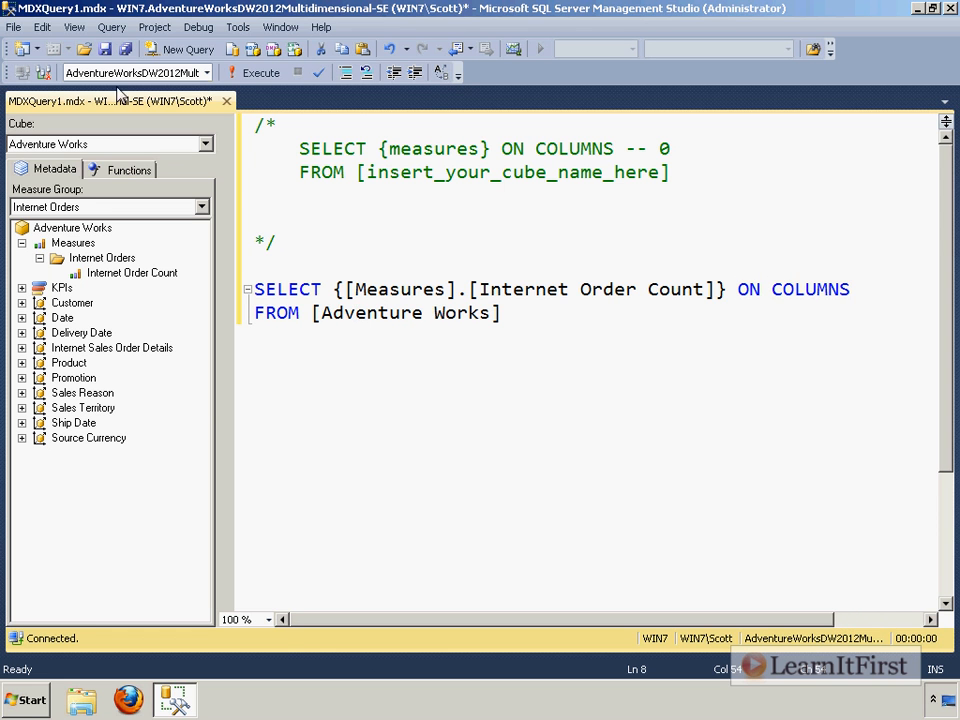
Step: Close an accidentally opened empty query window and execute the Internet Order Count query
{"action": "left_click", "coordinate": [150, 48]}
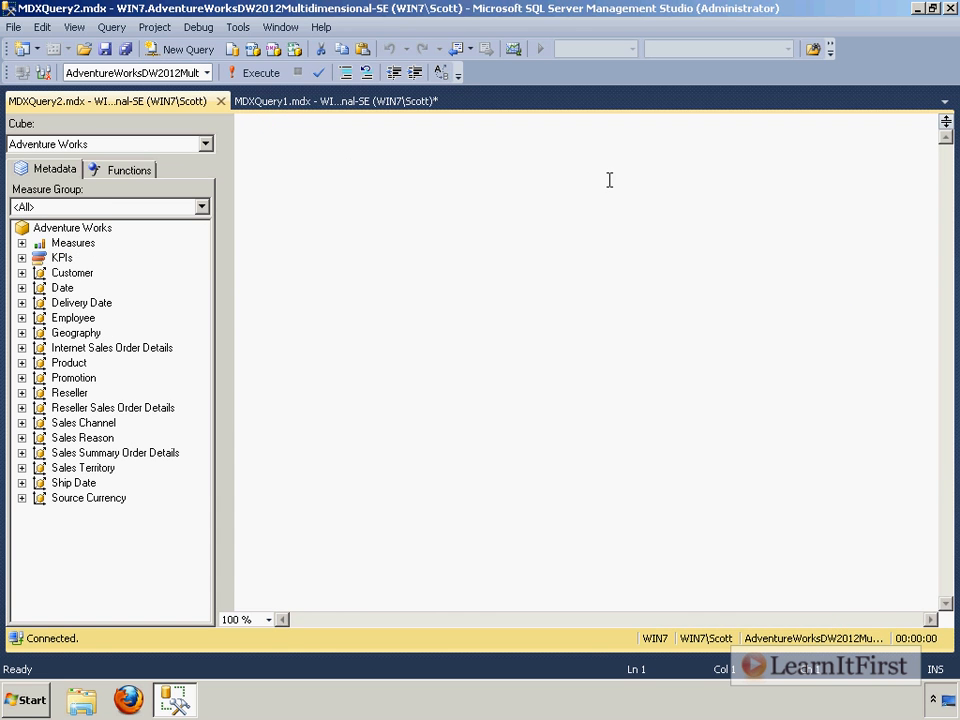
{"action": "left_click", "coordinate": [360, 101]}
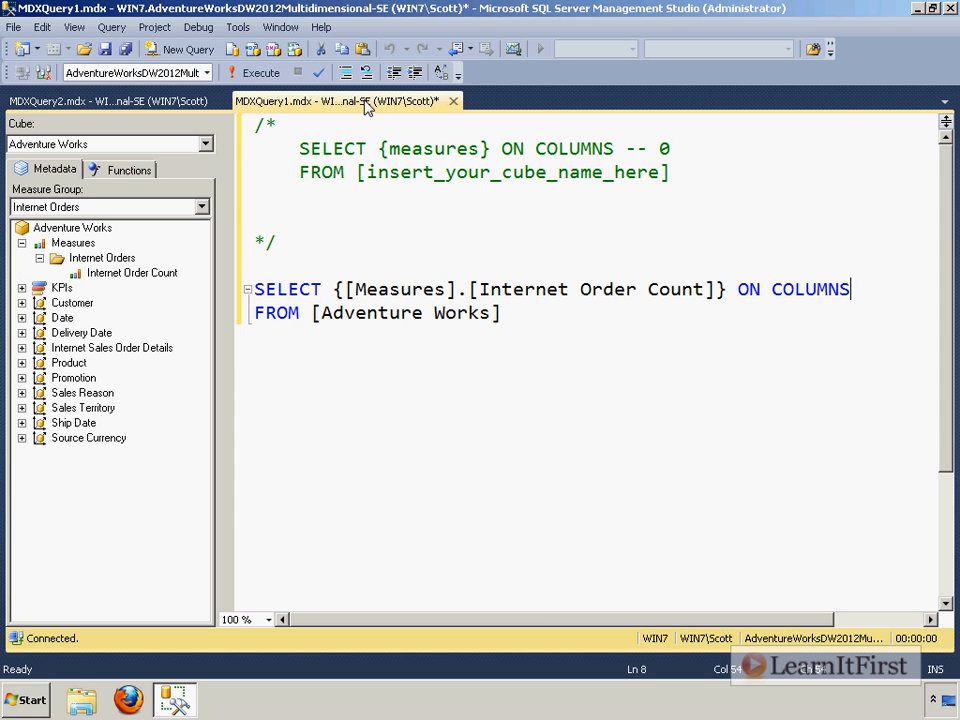
{"action": "left_click", "coordinate": [193, 101]}
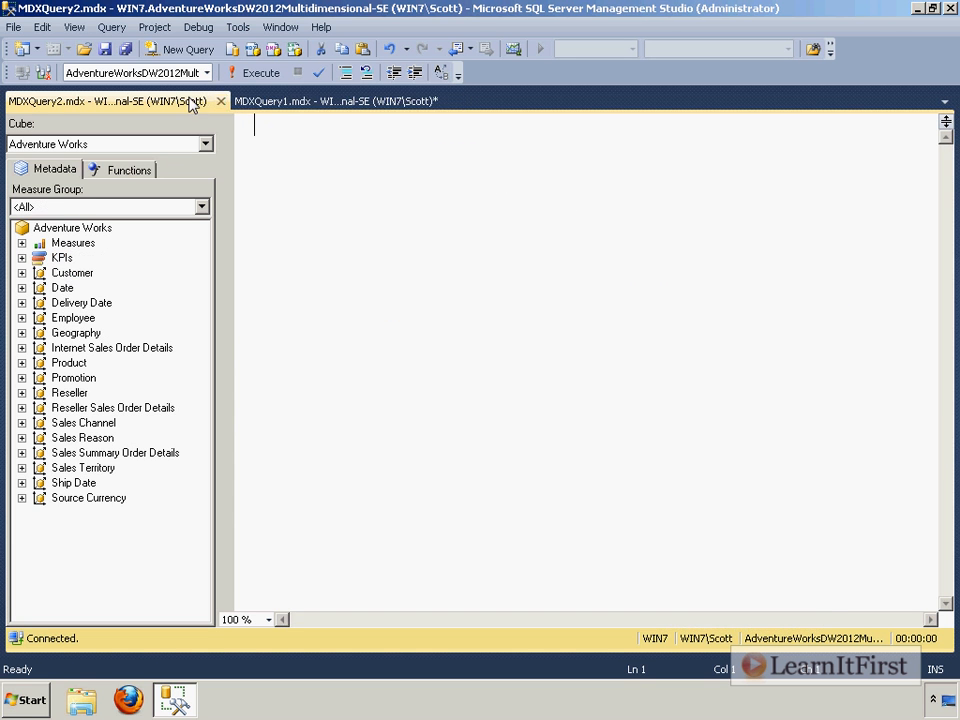
{"action": "left_click", "coordinate": [221, 100]}
{"action": "left_click", "coordinate": [256, 72]}
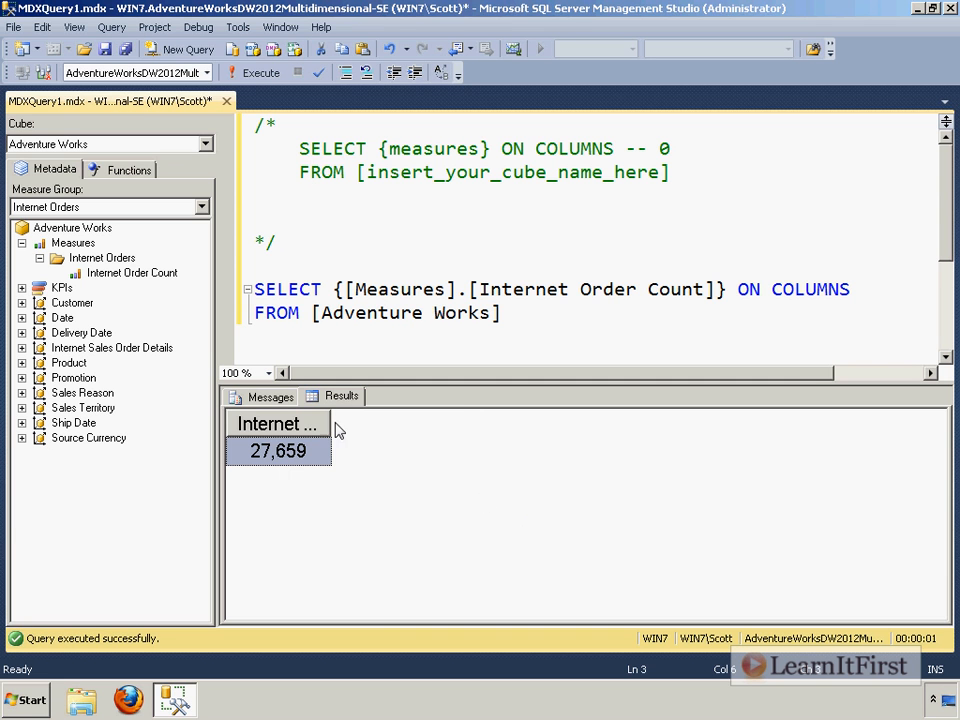
Step: Widen the Internet Order Count results column showing 27,659, then undo a started second-measure insertion after it
{"action": "left_click", "coordinate": [328, 427]}
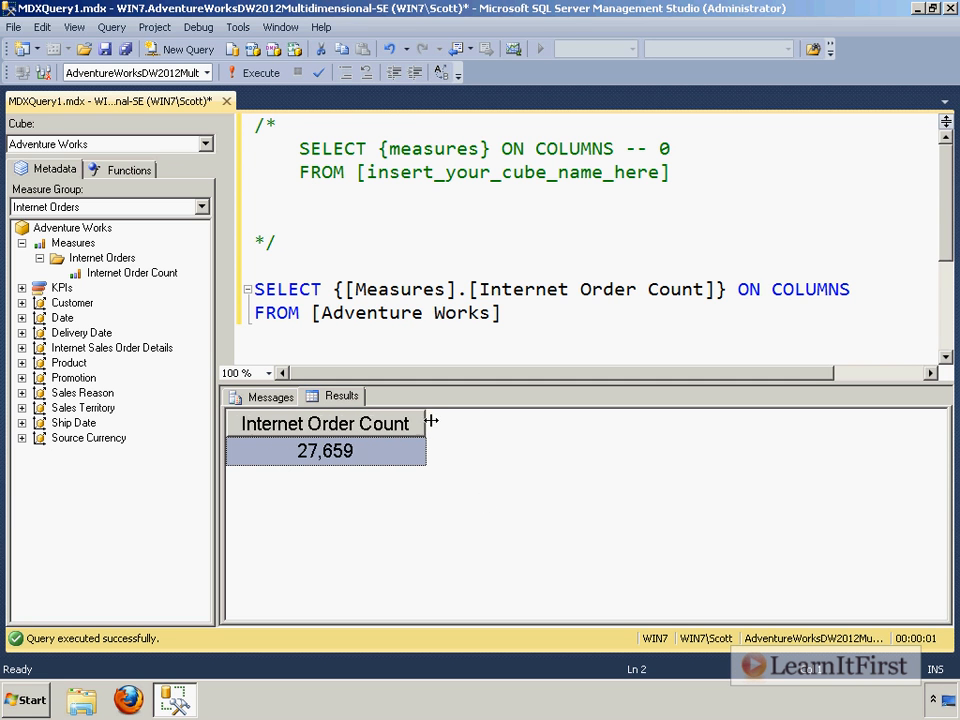
{"action": "left_click_drag", "start_coordinate": [431, 421], "coordinate": [442, 421]}
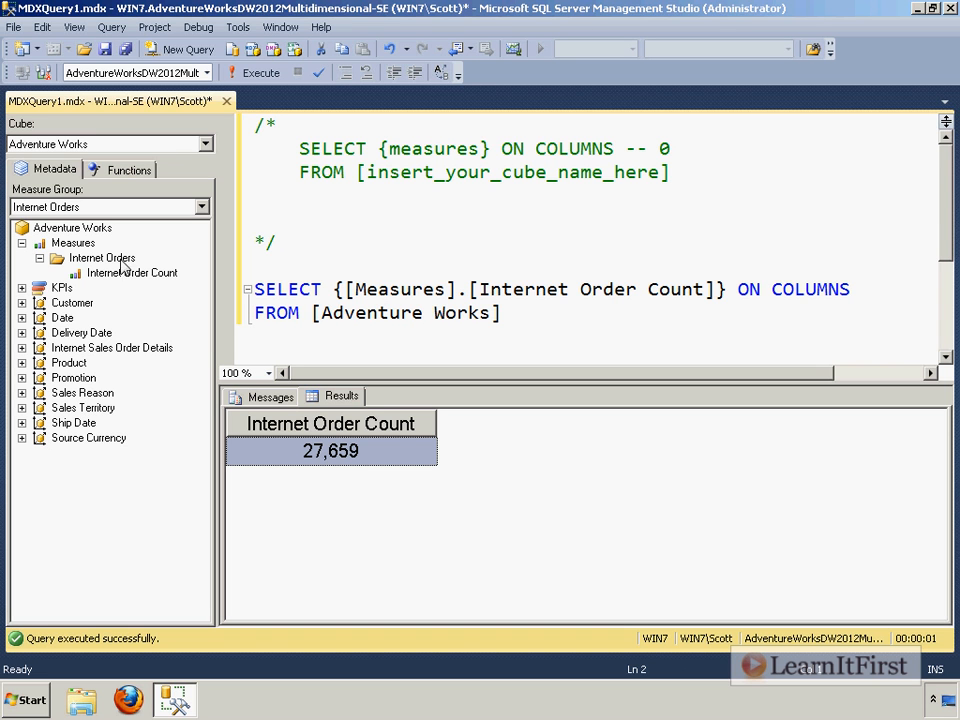
{"action": "left_click", "coordinate": [72, 244]}
{"action": "left_click", "coordinate": [100, 258]}
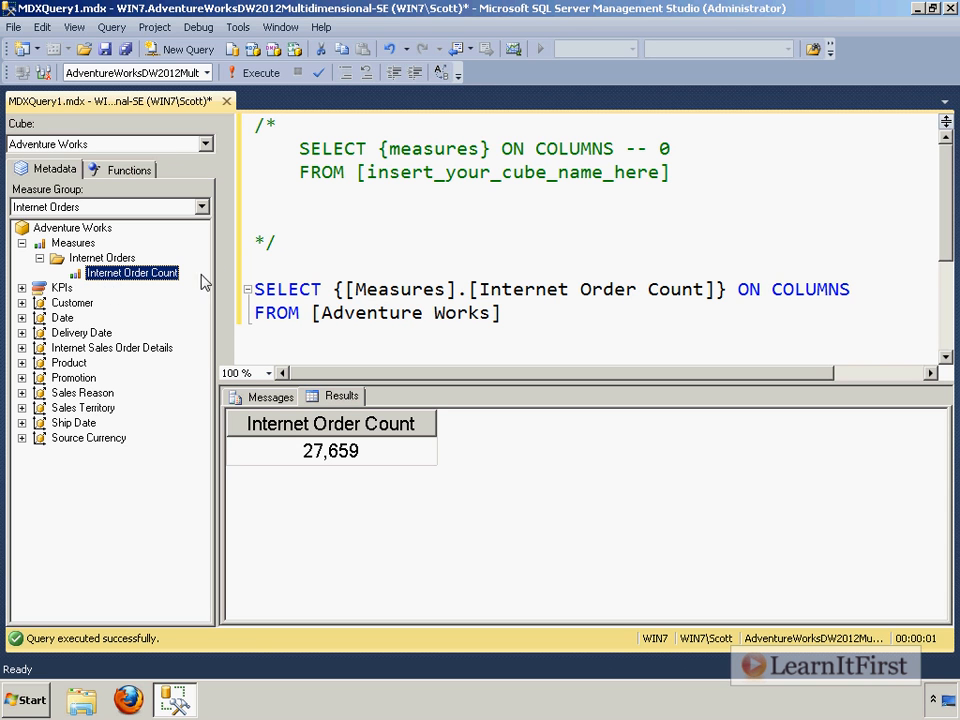
{"action": "left_click", "coordinate": [345, 289]}
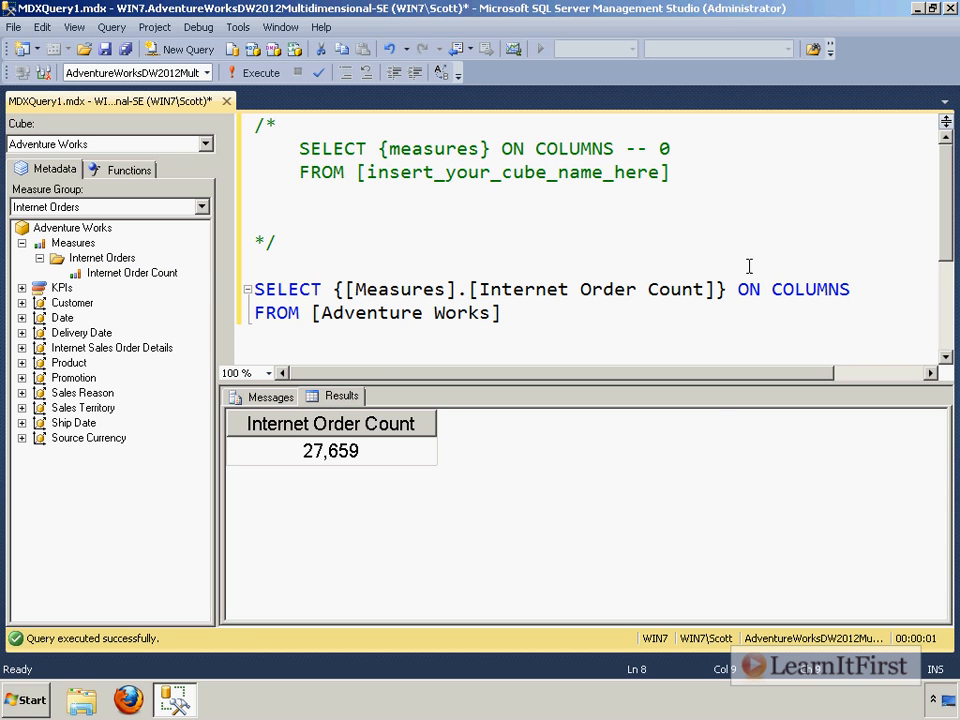
{"action": "left_click", "coordinate": [720, 289]}
{"action": "type", "text": ","}
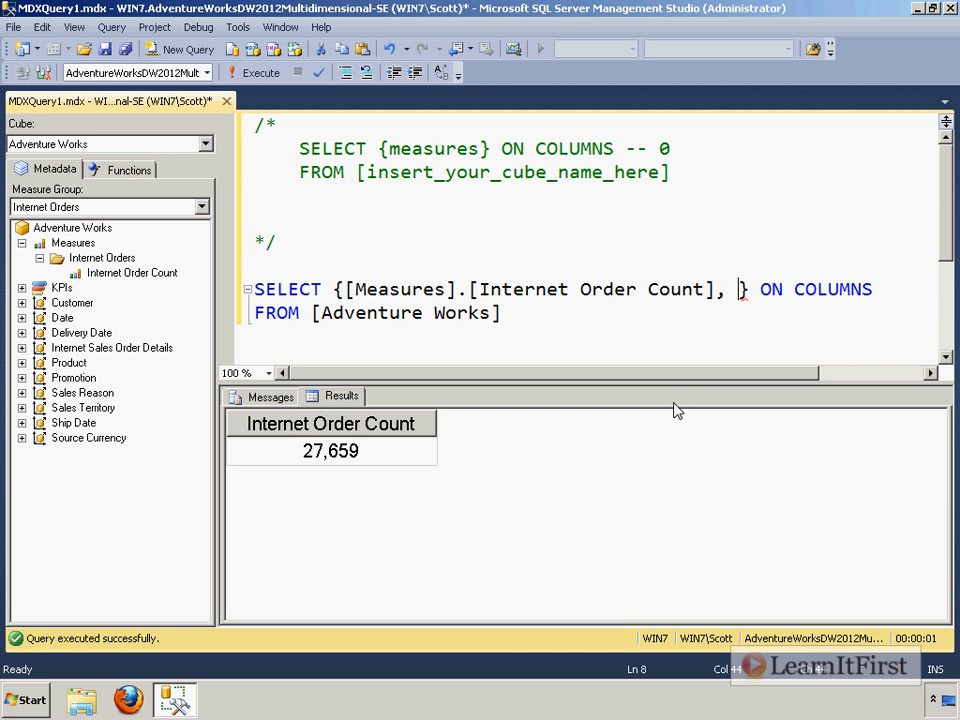
{"action": "key", "text": "BackSpace"}
{"action": "key", "text": "BackSpace"}
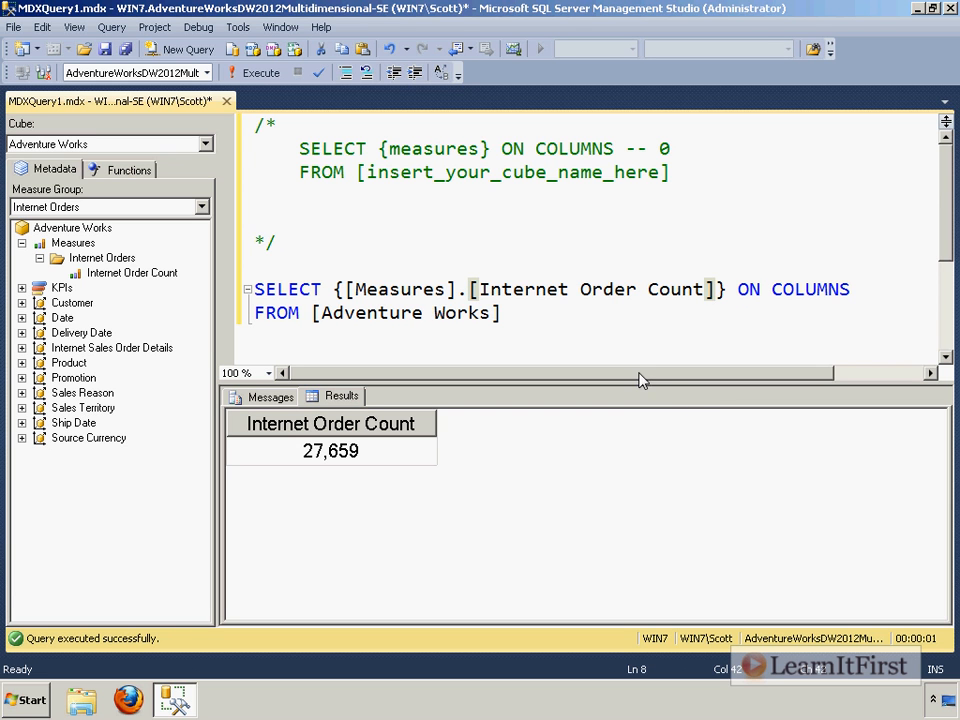
{"action": "key", "text": "Down"}
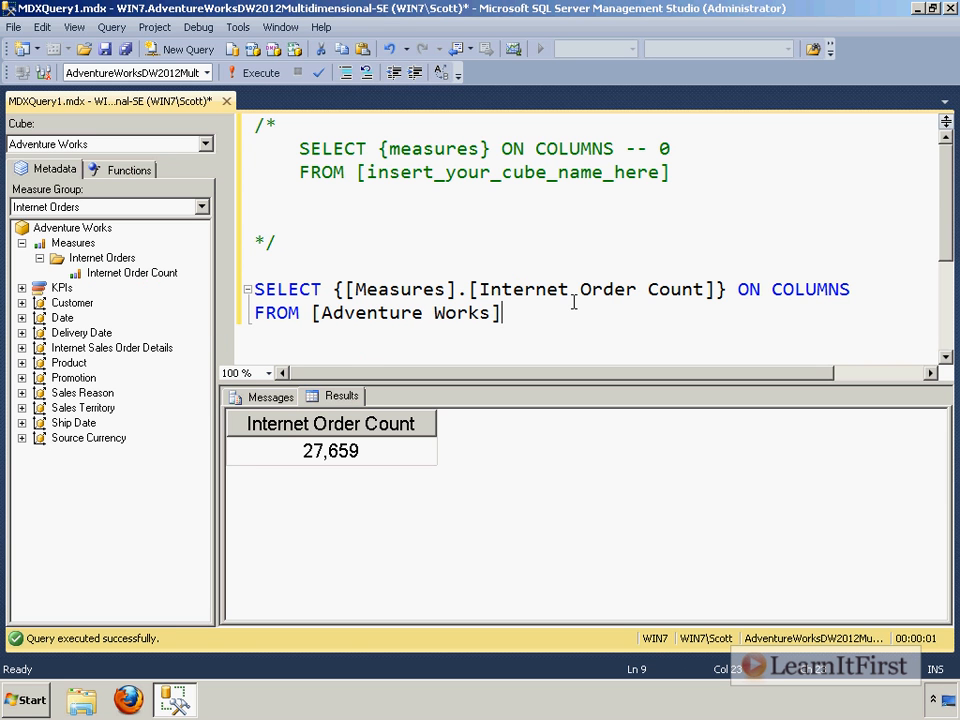
Step: Reselect the 27,659 result and put the cursor back on the blank line of the template comment
{"action": "left_click", "coordinate": [326, 420]}
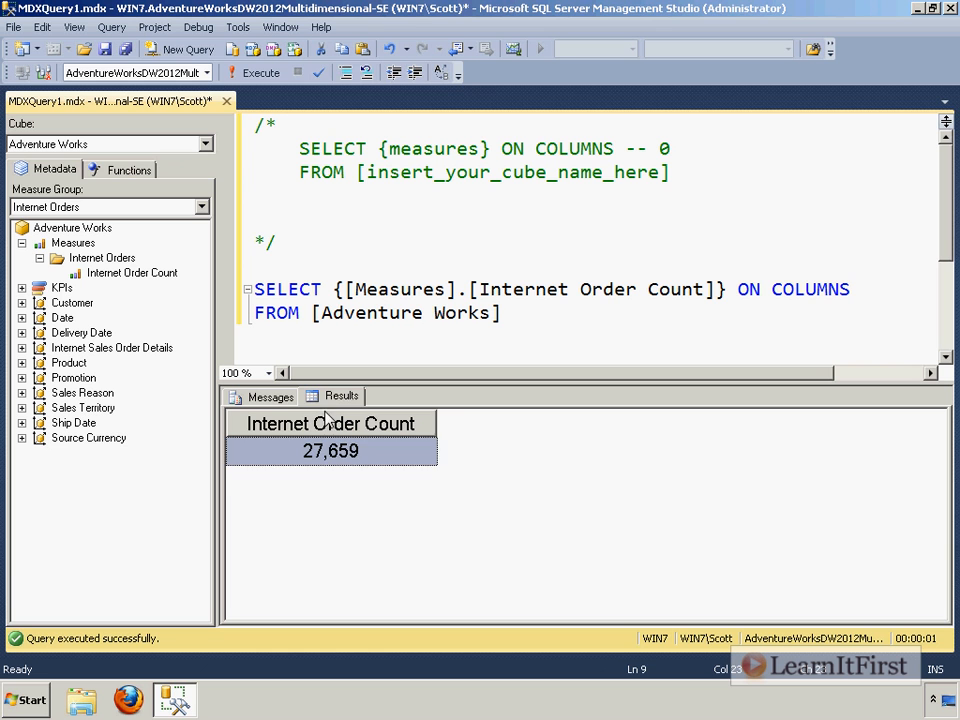
{"action": "left_click", "coordinate": [554, 312]}
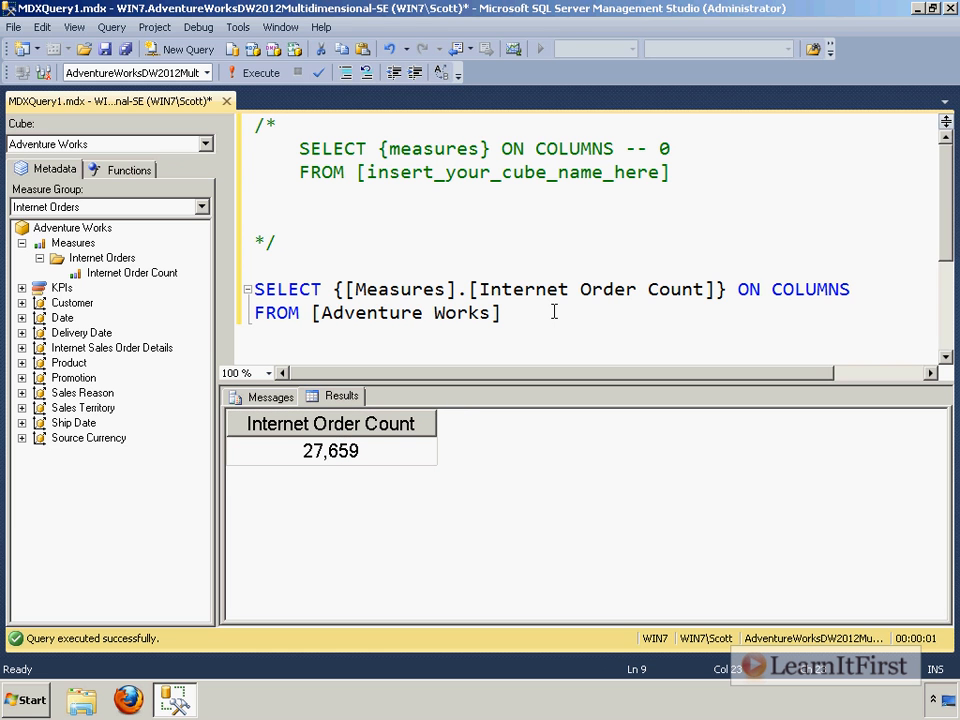
{"action": "left_click", "coordinate": [642, 217]}
Step: Add ', {} ON ROWS' under the template's SELECT {measures} ON COLUMNS -- 0 line
{"action": "left_click_drag", "start_coordinate": [645, 216], "coordinate": [699, 129]}
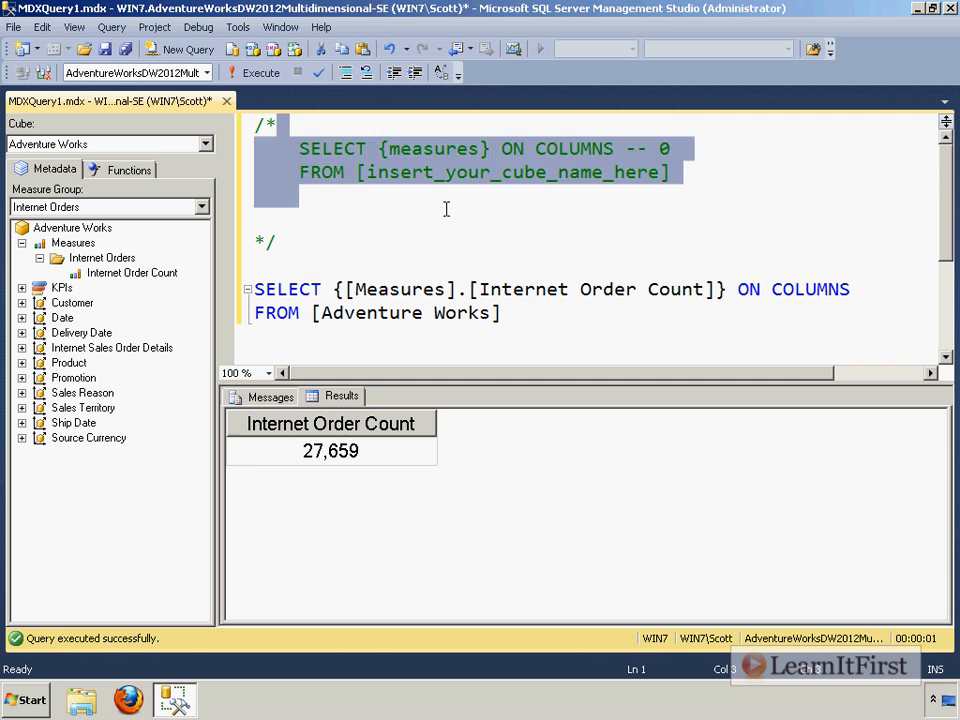
{"action": "left_click", "coordinate": [446, 208]}
{"action": "left_click", "coordinate": [693, 147]}
{"action": "key", "text": "Return"}
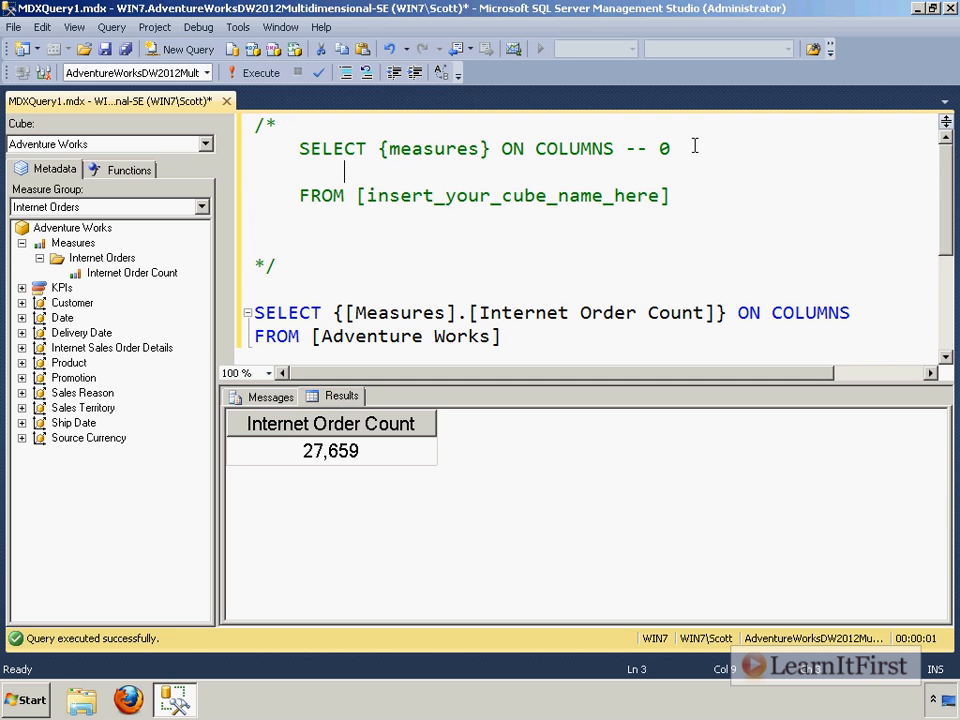
{"action": "type", "text": ", "}
{"action": "type", "text": "{} O"}
{"action": "type", "text": "N ROWS"}
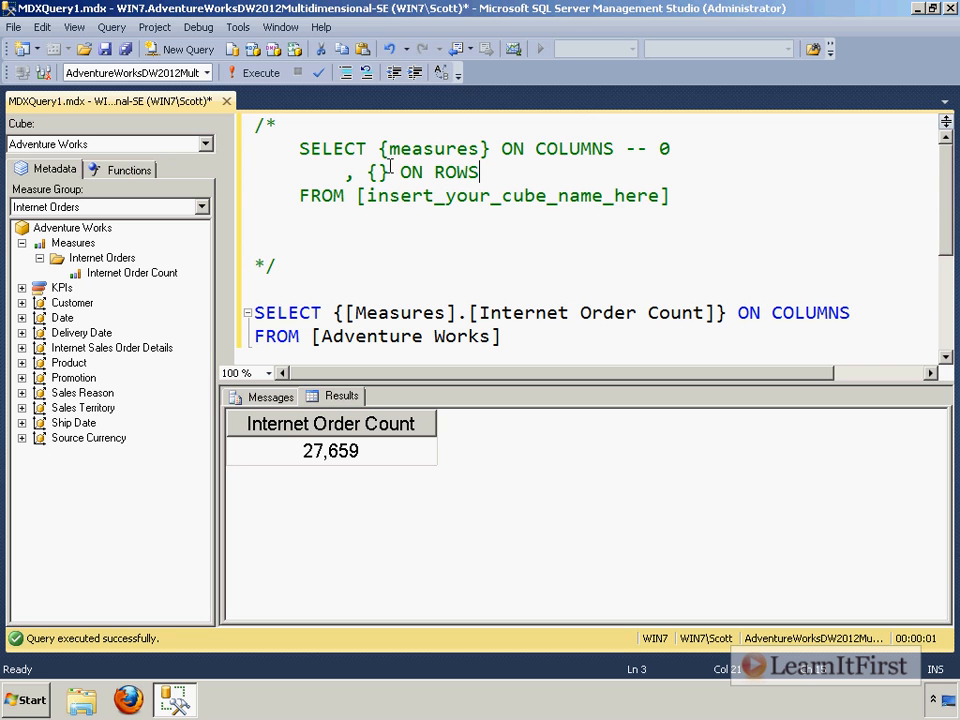
{"action": "left_click_drag", "start_coordinate": [367, 172], "coordinate": [399, 173]}
{"action": "left_click", "coordinate": [399, 174]}
Step: Copy the Internet Order Count query and paste a duplicate directly below it
{"action": "left_click_drag", "start_coordinate": [537, 343], "coordinate": [532, 291]}
{"action": "key", "text": "ctrl+c"}
{"action": "left_click", "coordinate": [516, 334]}
{"action": "key", "text": "Return"}
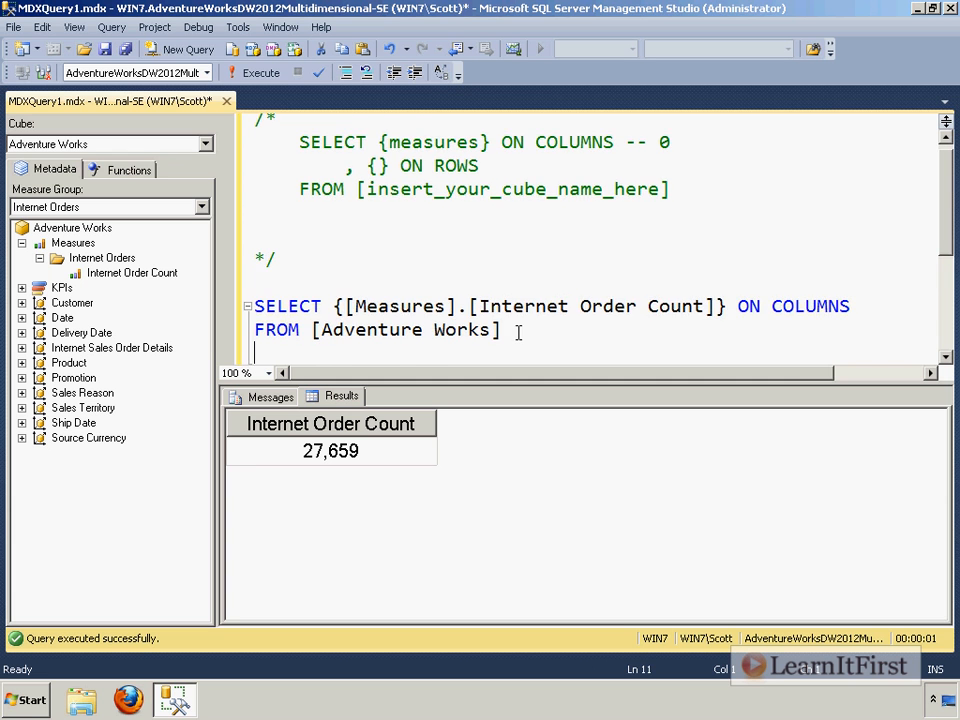
{"action": "key", "text": "ctrl+v"}
{"action": "scroll", "coordinate": [530, 300], "scroll_direction": "down", "scroll_amount": 1}
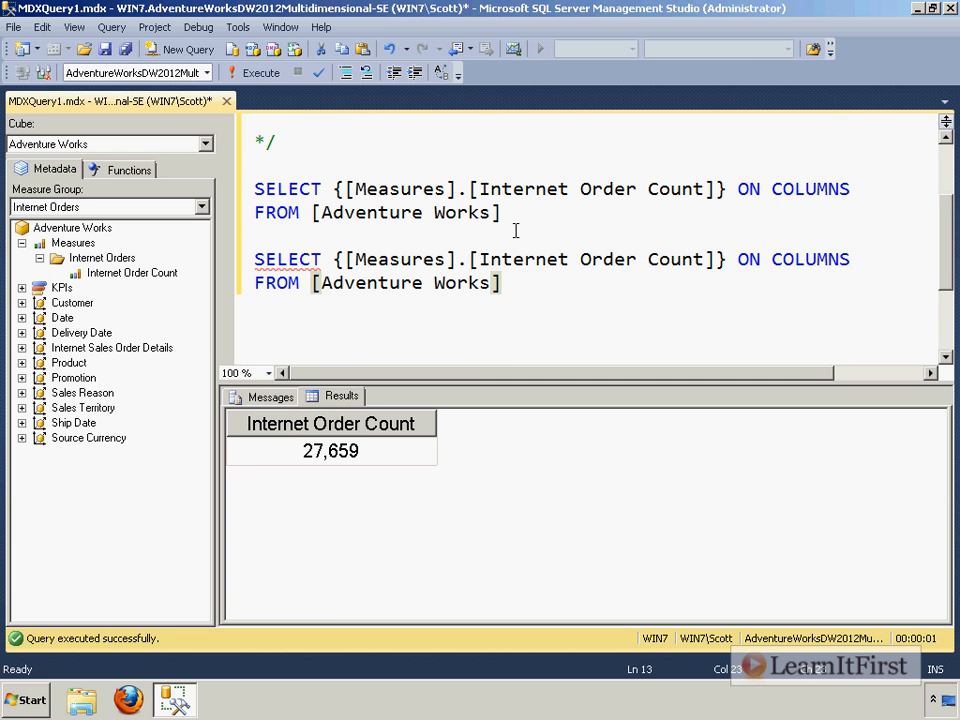
Step: Run only the selected second copy and end the first FROM [Adventure Works] with a semicolon
{"action": "left_click", "coordinate": [520, 207]}
{"action": "type", "text": ";"}
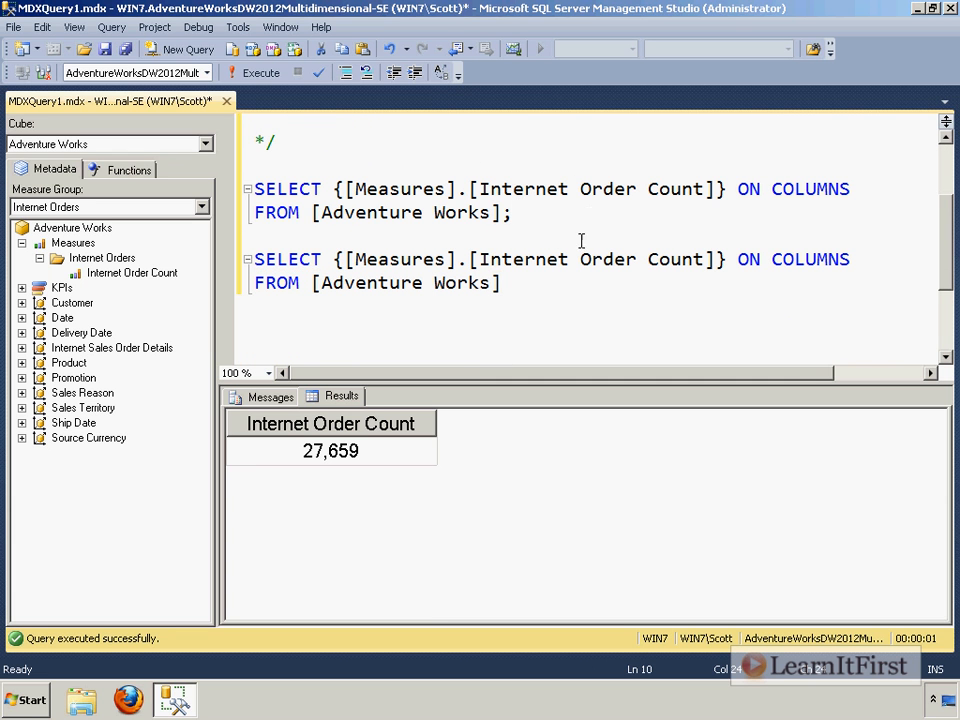
{"action": "key", "text": "BackSpace"}
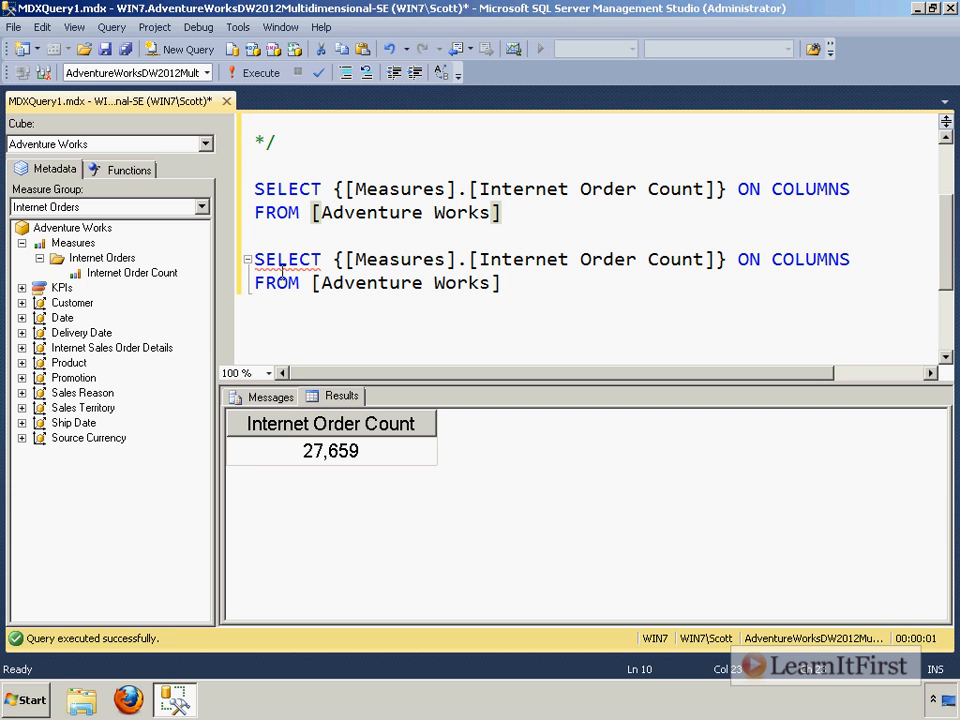
{"action": "left_click", "coordinate": [523, 288]}
{"action": "left_click_drag", "start_coordinate": [523, 288], "coordinate": [521, 240]}
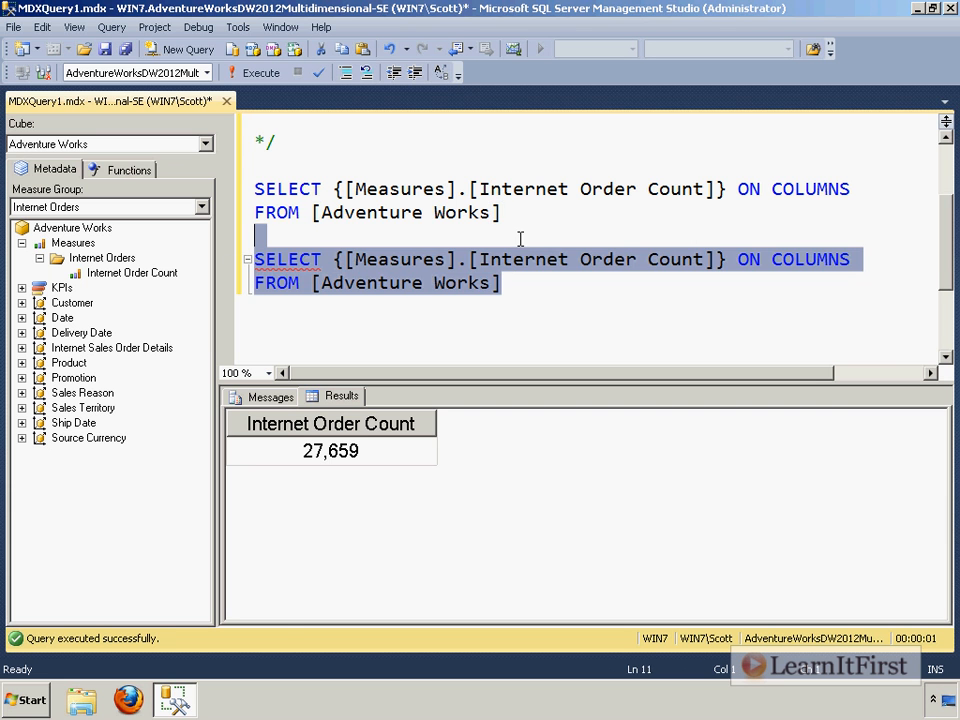
{"action": "left_click", "coordinate": [188, 49]}
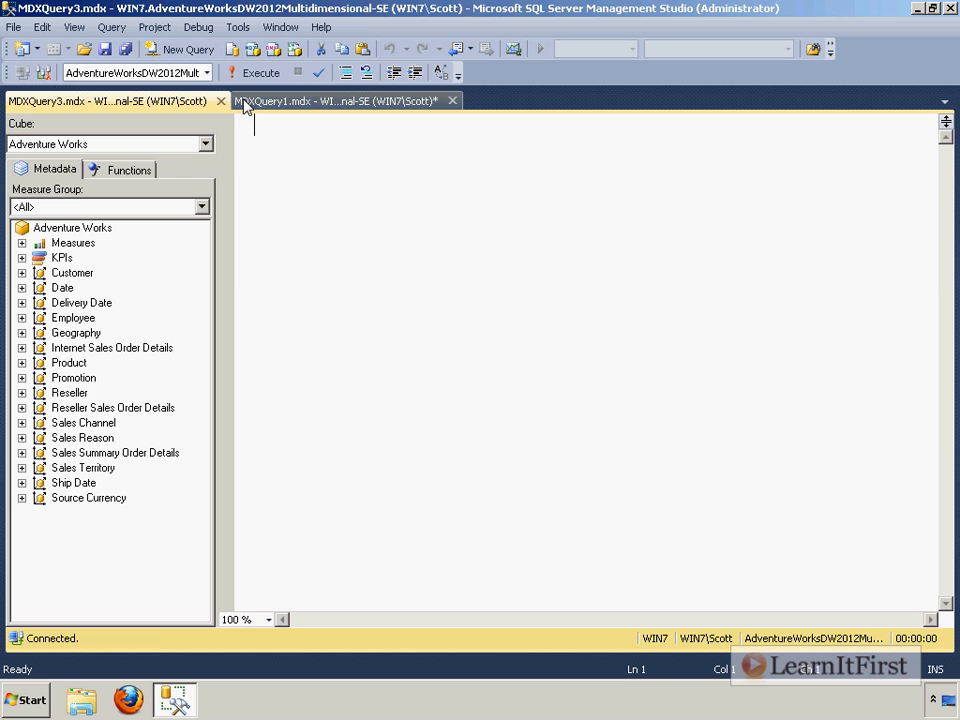
{"action": "left_click", "coordinate": [221, 100]}
{"action": "left_click", "coordinate": [250, 73]}
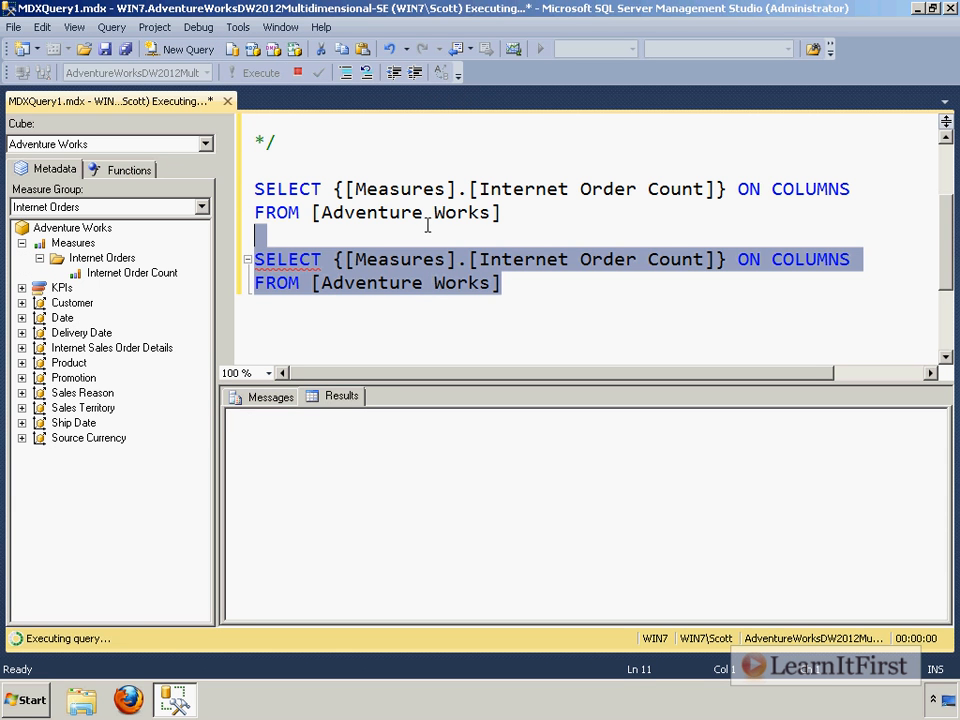
{"action": "left_click", "coordinate": [514, 212]}
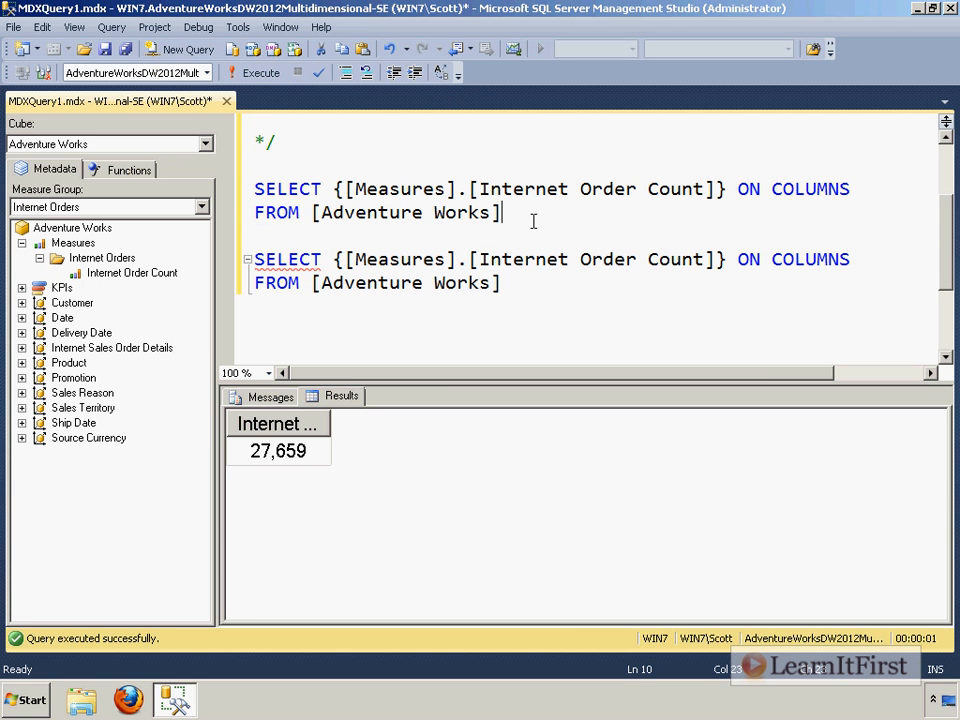
{"action": "type", "text": ";"}
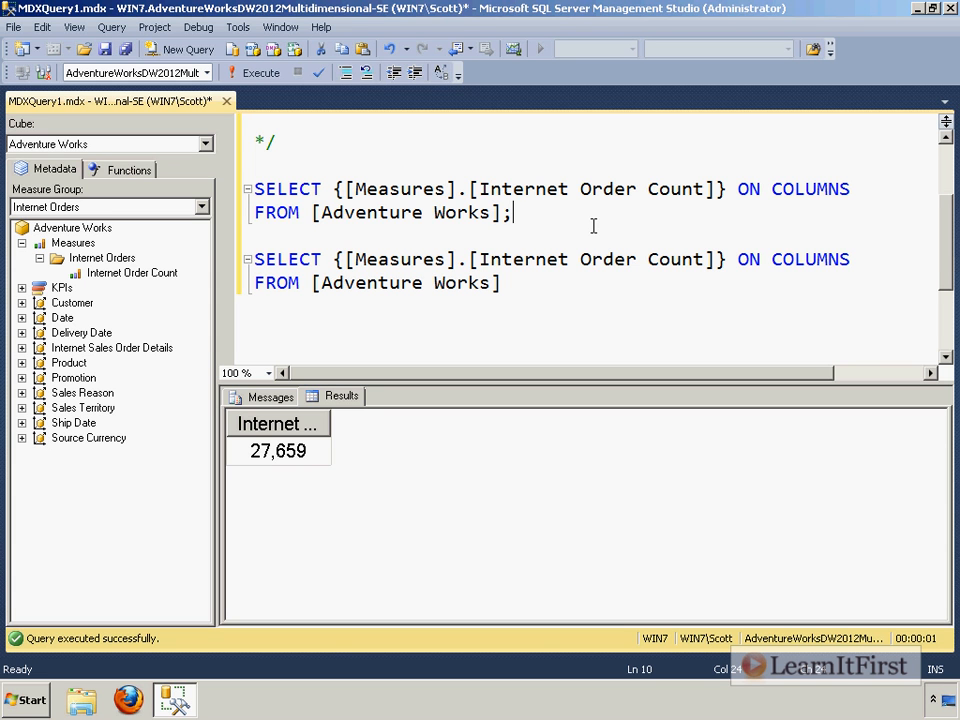
Step: Change ON COLUMNS to ON 0 in the second query and run it with F5, returning 27,659
{"action": "left_click", "coordinate": [872, 251]}
{"action": "key", "text": "Return"}
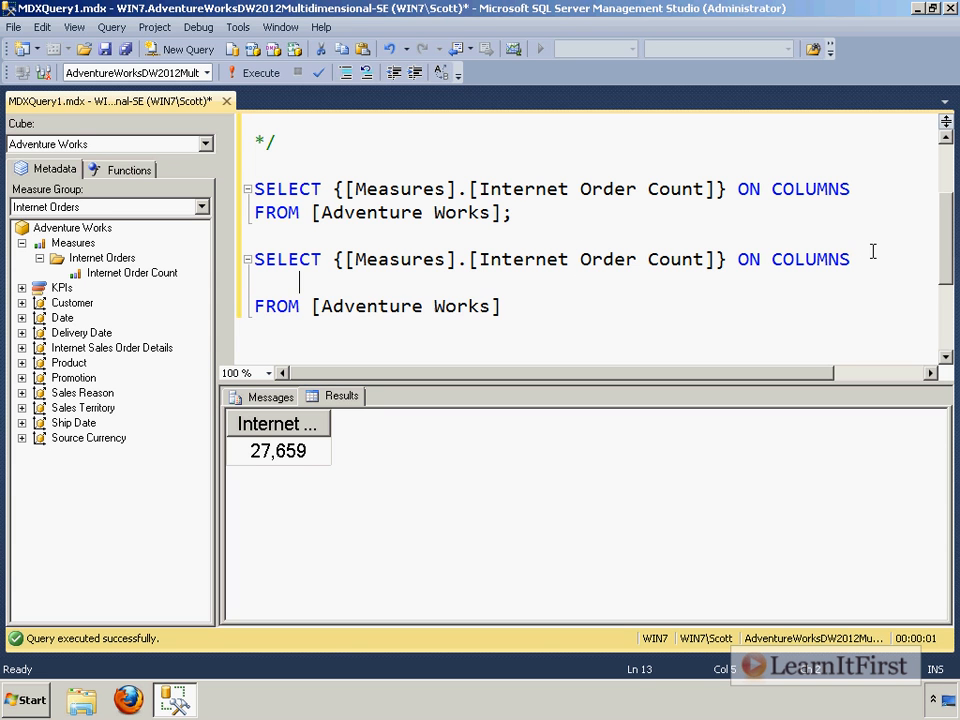
{"action": "key", "text": "BackSpace"}
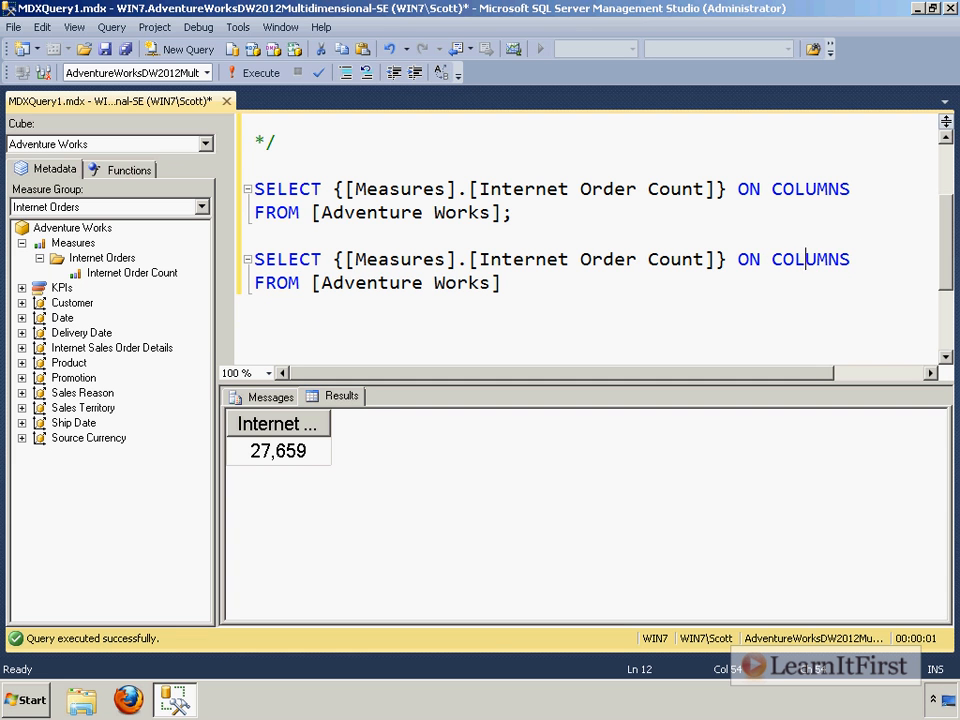
{"action": "double_click", "coordinate": [805, 262]}
{"action": "type", "text": "0"}
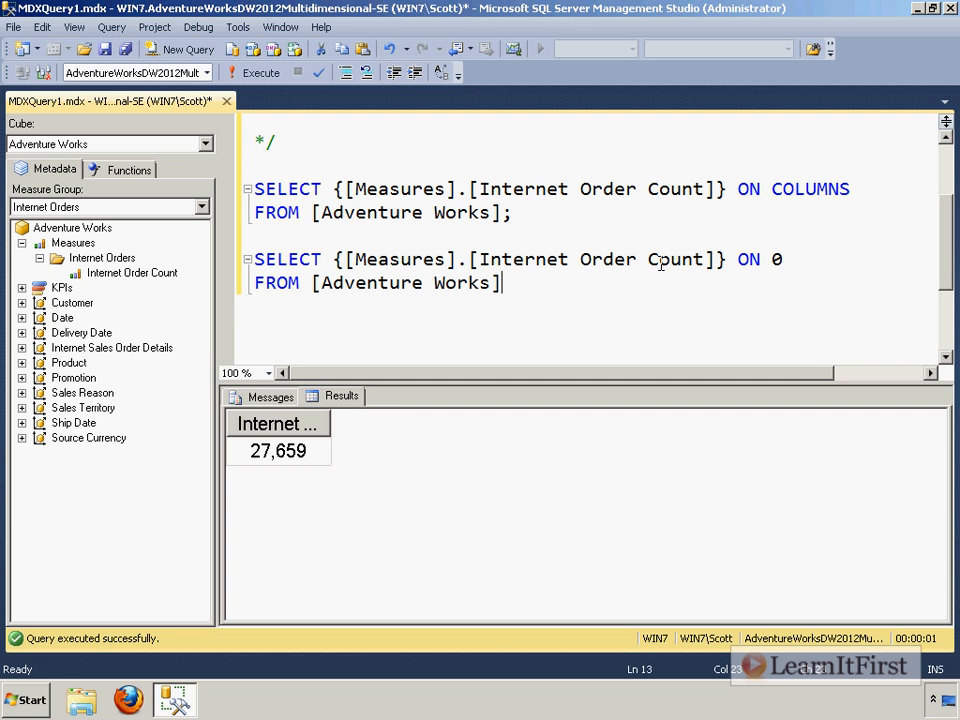
{"action": "left_click_drag", "start_coordinate": [510, 283], "coordinate": [664, 228]}
{"action": "key", "text": "F5"}
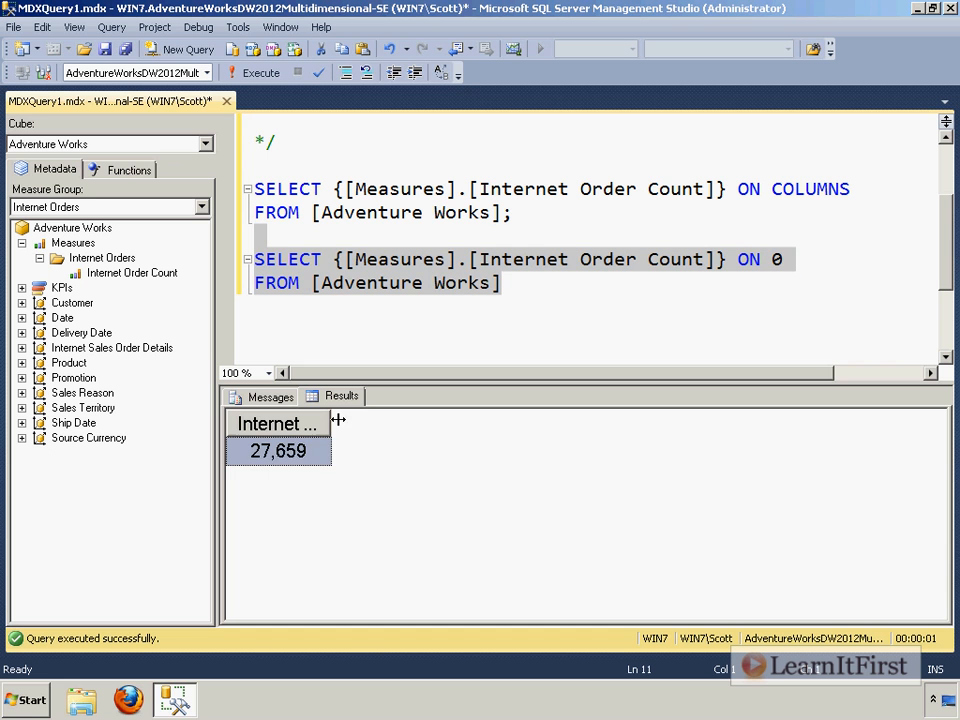
{"action": "double_click", "coordinate": [333, 421]}
Step: Paste a third copy of the query below and append ';' to the second and third FROM lines
{"action": "left_click", "coordinate": [578, 290]}
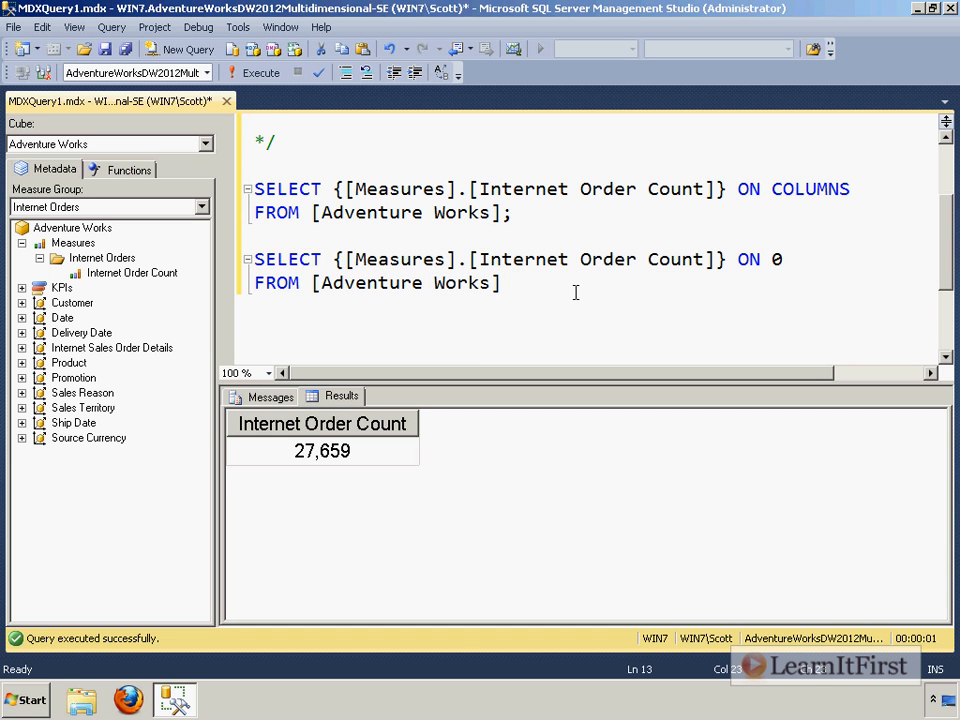
{"action": "key", "text": "Return"}
{"action": "key", "text": "ctrl+v"}
{"action": "key", "text": "Up"}
{"action": "key", "text": "Up"}
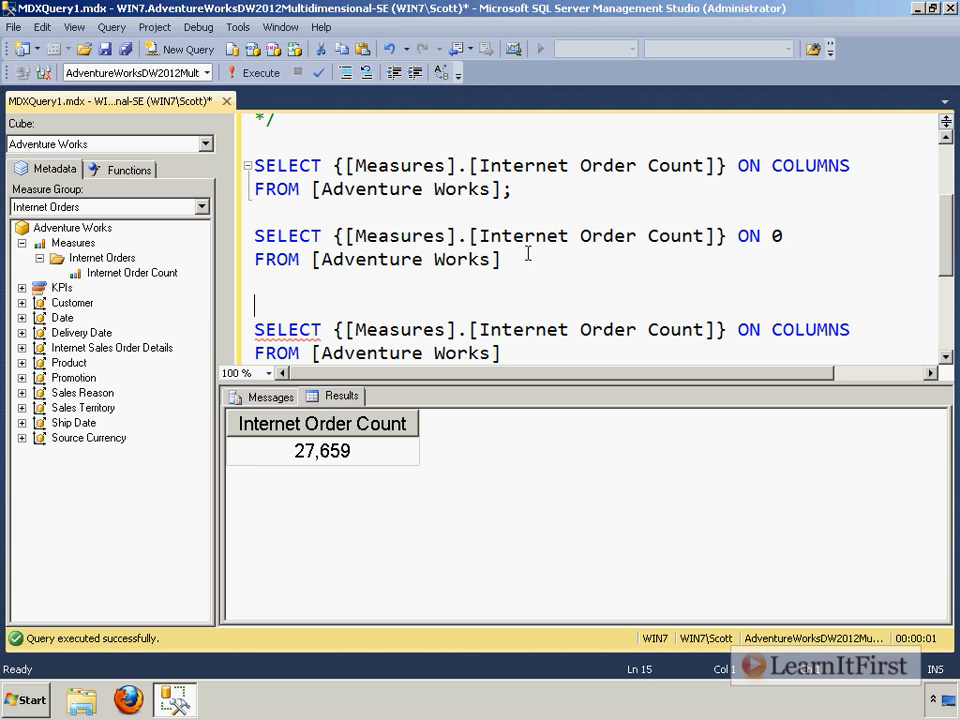
{"action": "left_click", "coordinate": [528, 254]}
{"action": "type", "text": ";"}
{"action": "key", "text": "Down"}
{"action": "key", "text": "Down"}
{"action": "key", "text": "Down"}
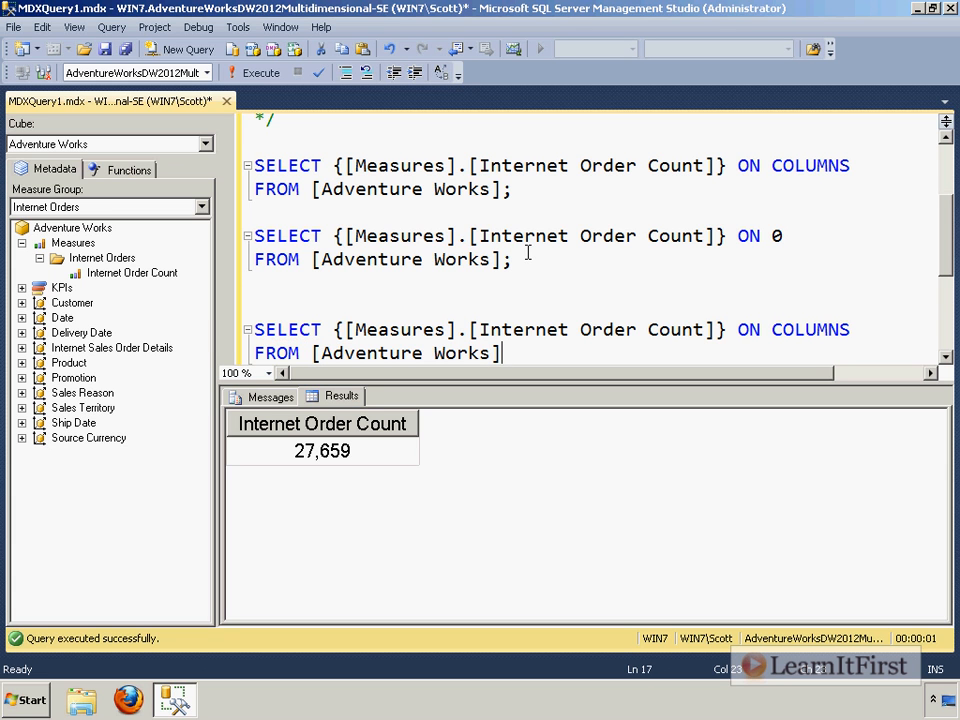
{"action": "type", "text": ";"}
{"action": "left_click", "coordinate": [521, 306]}
{"action": "scroll", "coordinate": [521, 306], "scroll_direction": "down", "scroll_amount": 1}
Step: Remove the stray blank line and start a new indented line under the third query's ON COLUMNS
{"action": "key", "text": "Delete"}
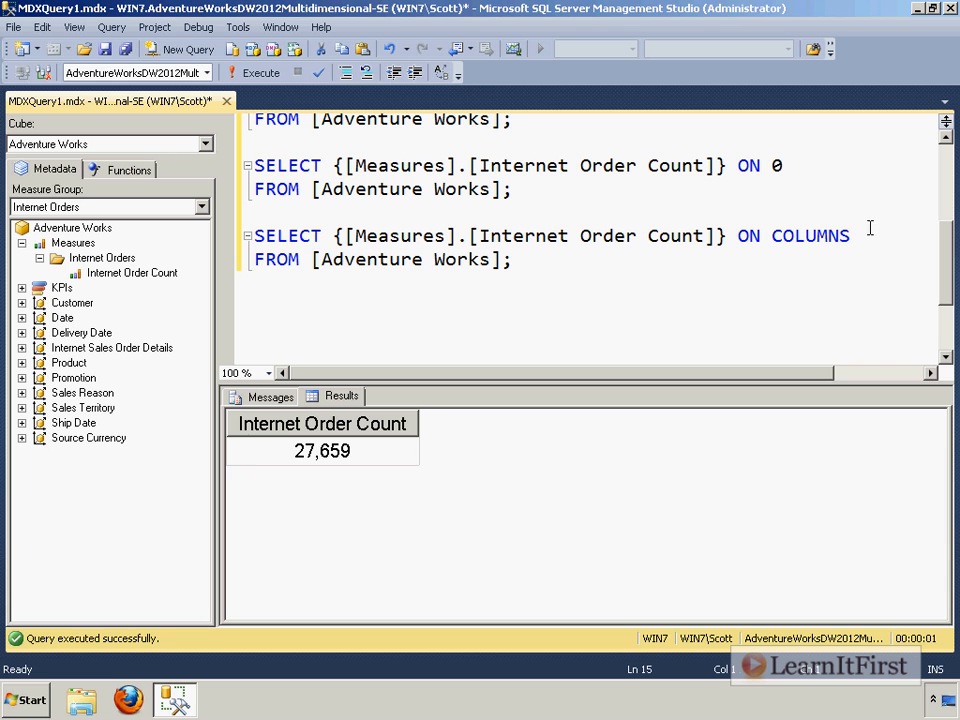
{"action": "left_click", "coordinate": [868, 235]}
{"action": "key", "text": "Return"}
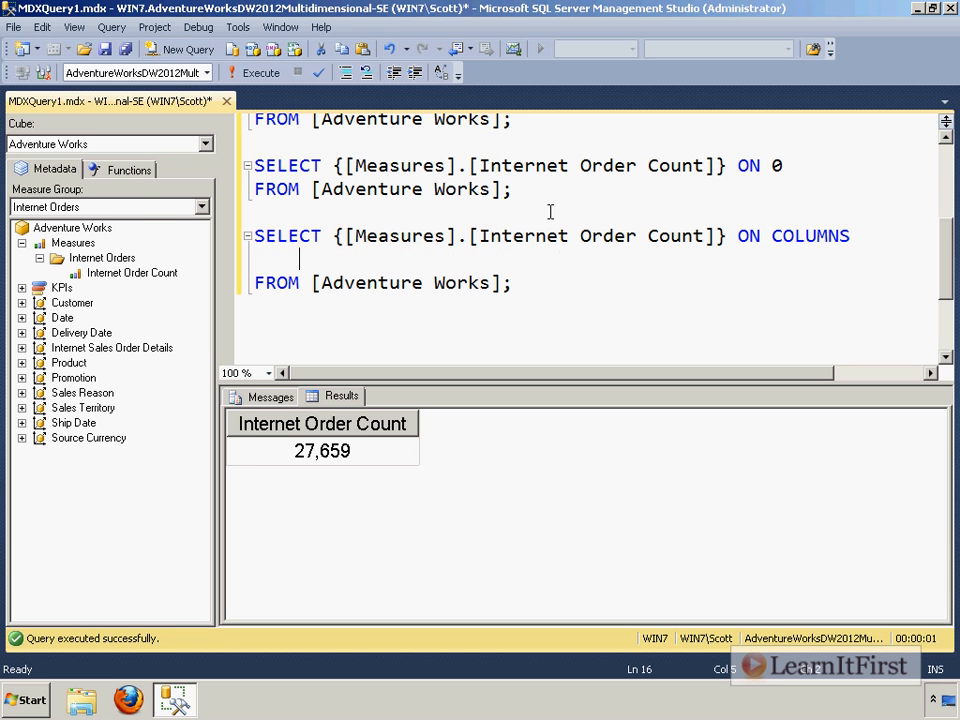
Step: Point out the ON 0 query and the Internet Order Count measure in the text and the cube metadata
{"action": "mouse_move", "coordinate": [550, 210]}
{"action": "left_mouse_down"}
{"action": "mouse_move", "coordinate": [152, 190]}
{"action": "mouse_move", "coordinate": [157, 172]}
{"action": "left_mouse_up"}
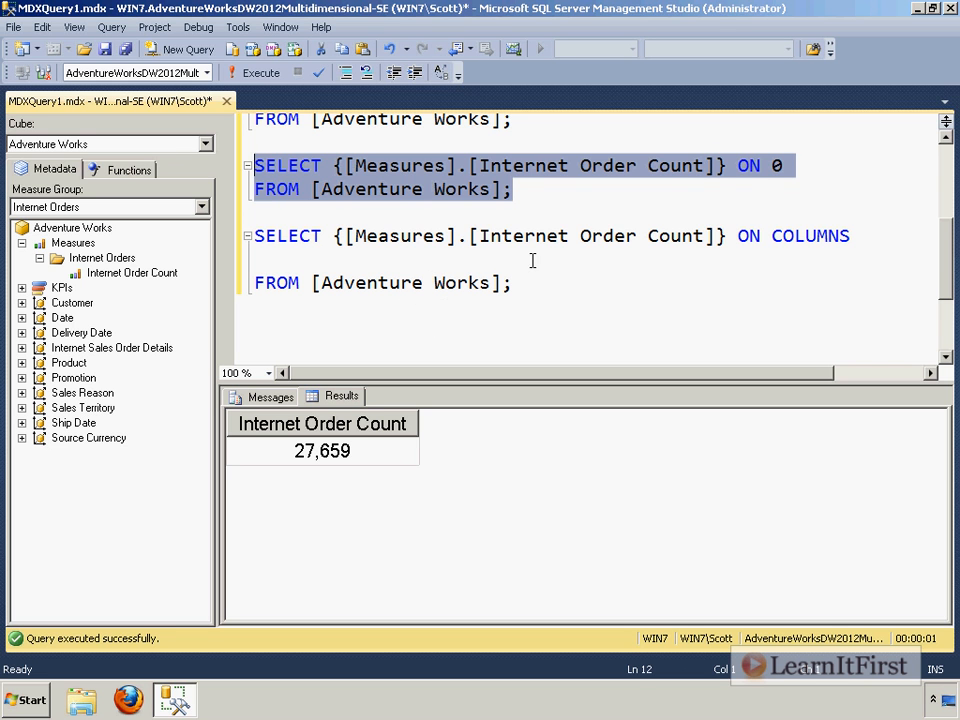
{"action": "left_click", "coordinate": [296, 253]}
{"action": "left_click_drag", "start_coordinate": [479, 165], "coordinate": [708, 165]}
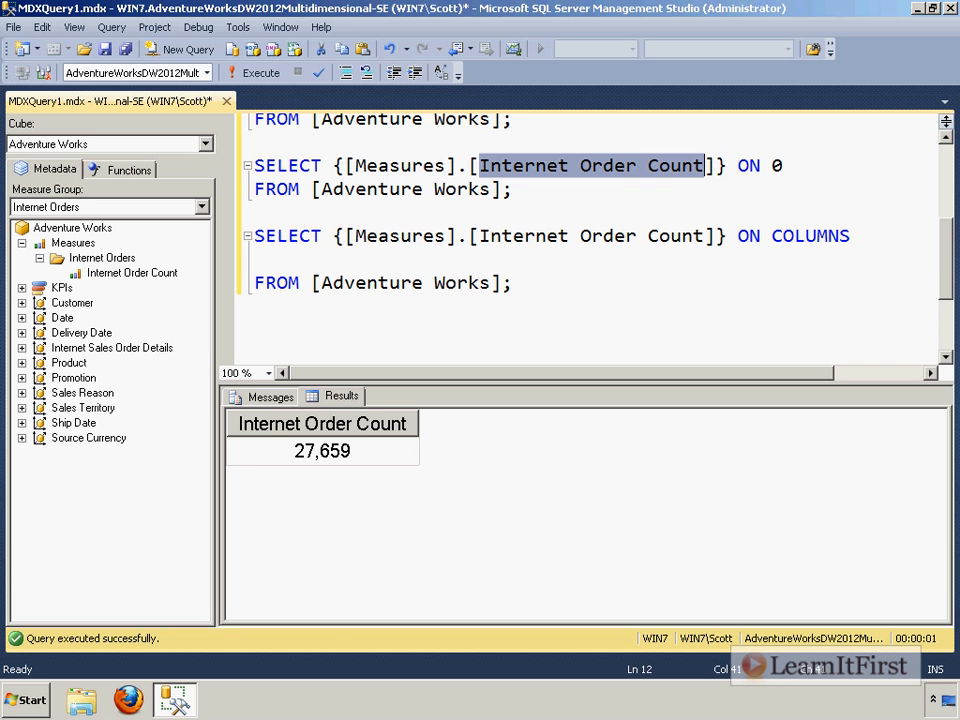
{"action": "left_click", "coordinate": [414, 262]}
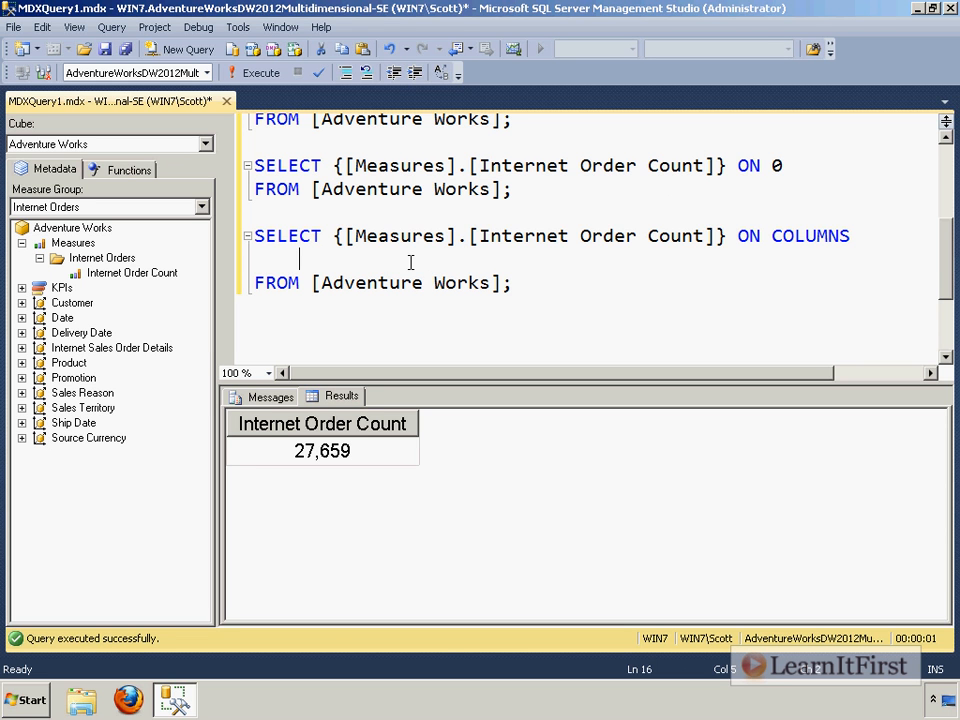
{"action": "type", "text": ","}
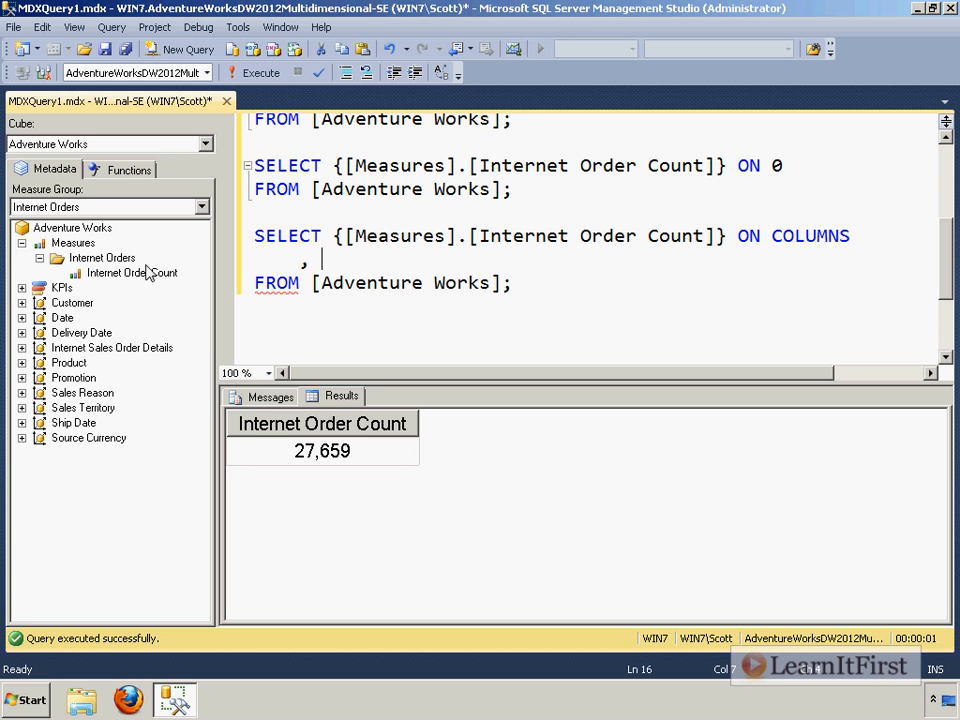
{"action": "left_click", "coordinate": [132, 273]}
Step: Browse the cube metadata through Date > Calendar to the Date.Calendar Year hierarchy's level
{"action": "left_click", "coordinate": [70, 243]}
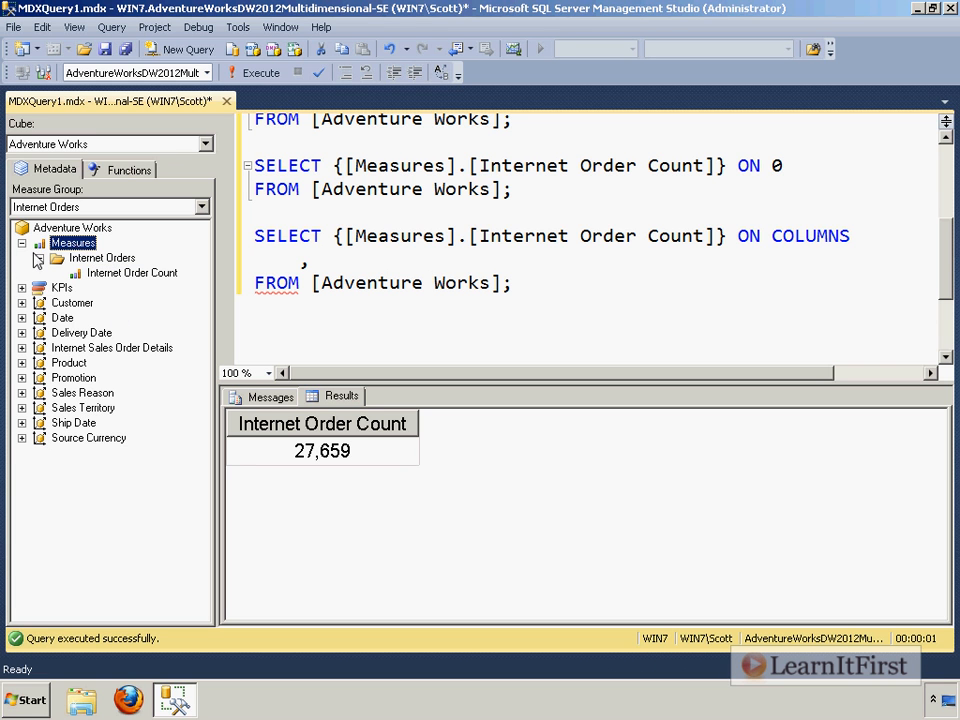
{"action": "left_click", "coordinate": [62, 303]}
{"action": "left_click", "coordinate": [66, 349]}
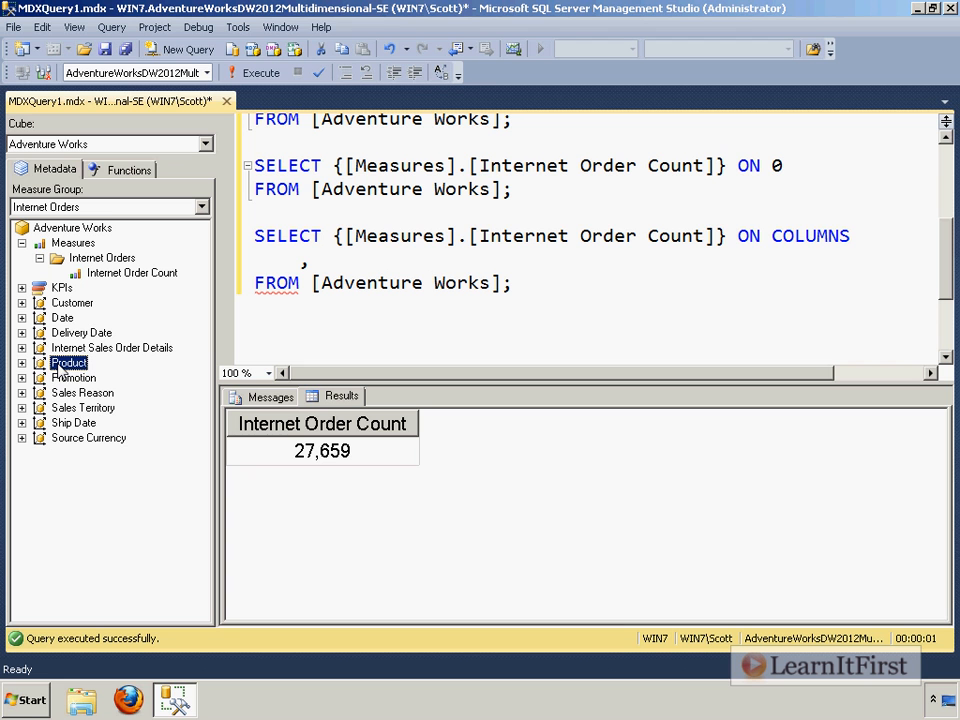
{"action": "left_click", "coordinate": [60, 318]}
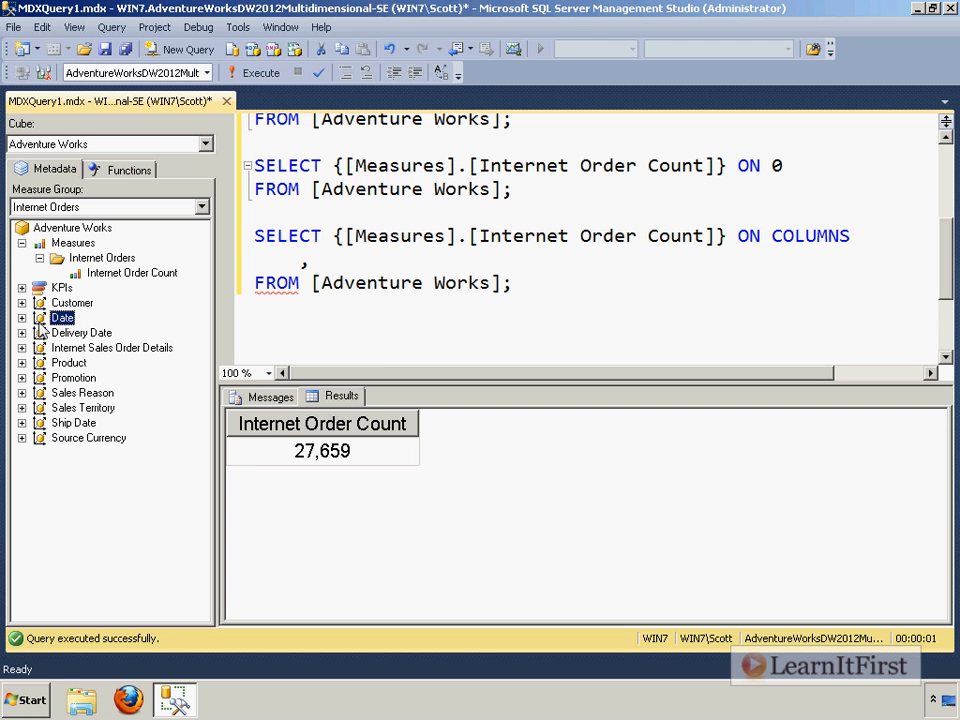
{"action": "left_click", "coordinate": [22, 318]}
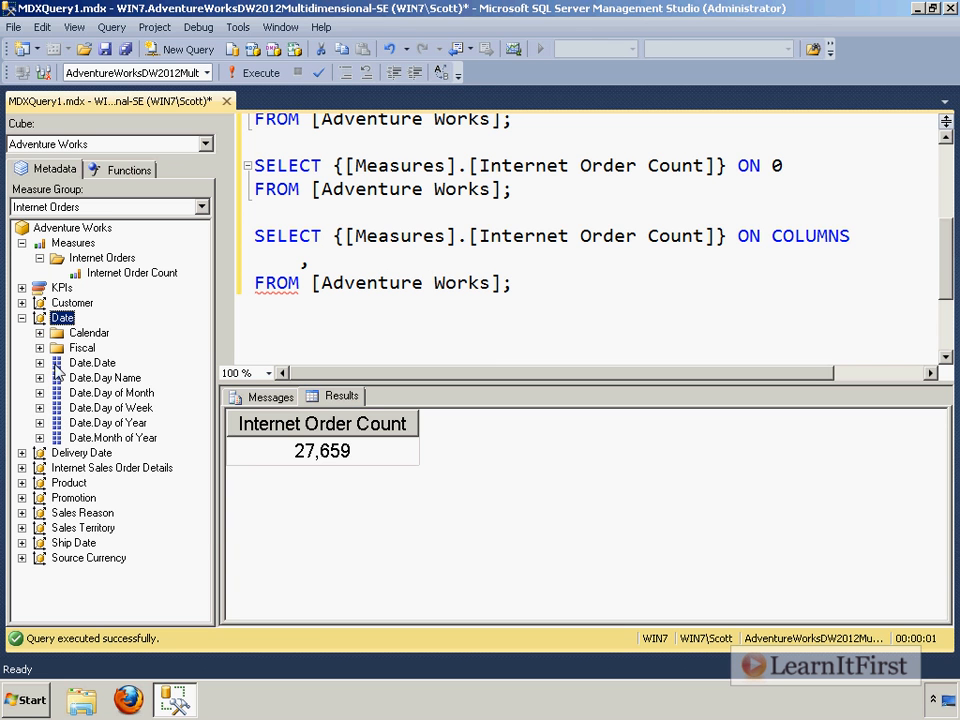
{"action": "left_click", "coordinate": [39, 333]}
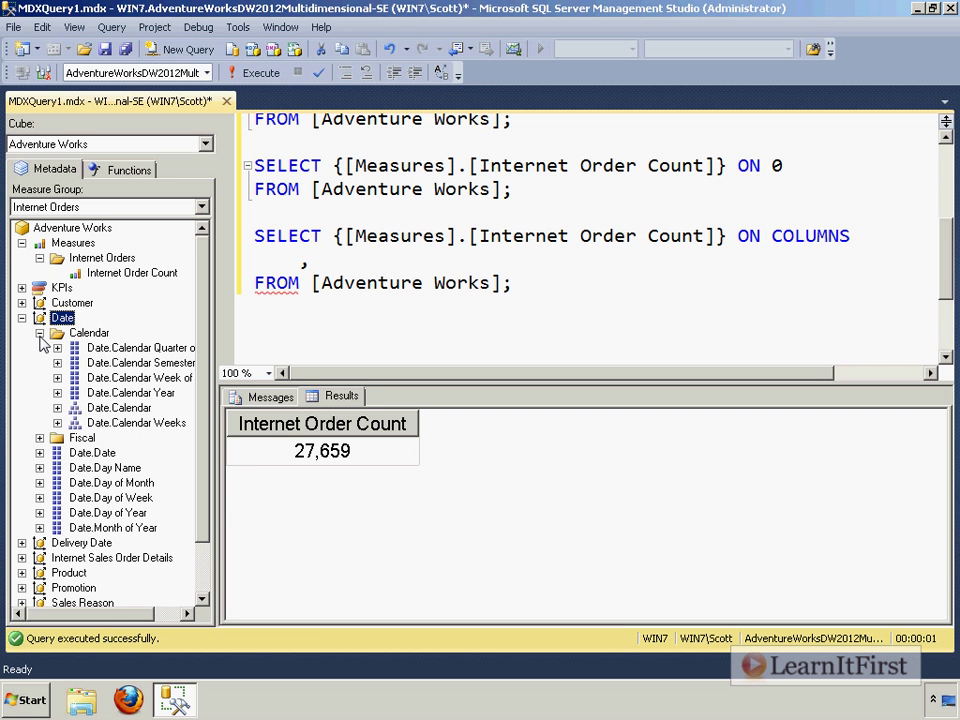
{"action": "left_click", "coordinate": [122, 393]}
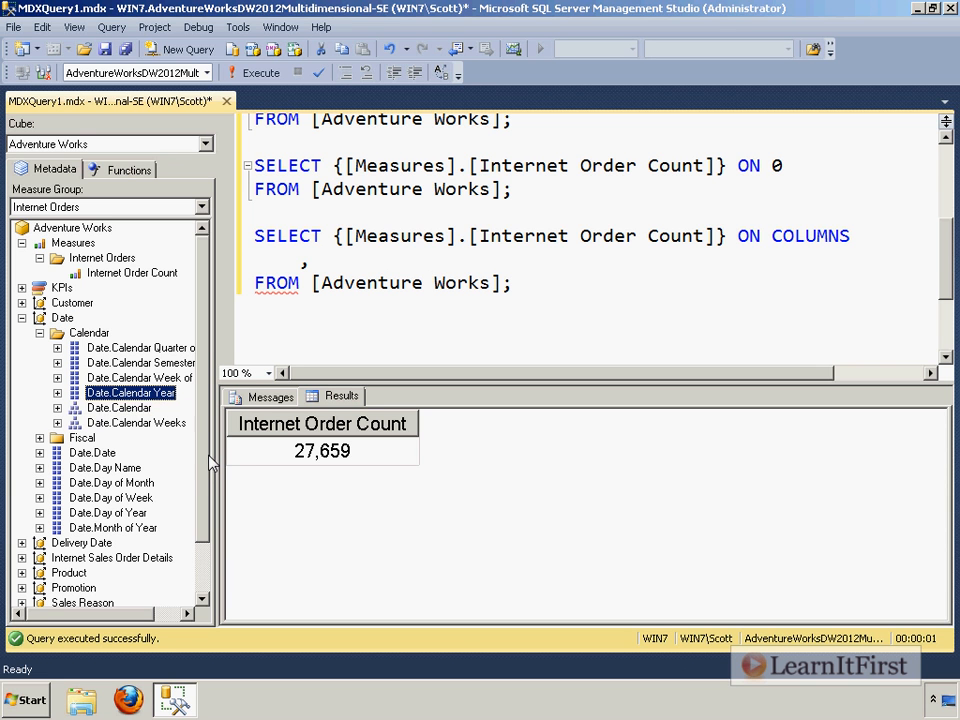
{"action": "double_click", "coordinate": [84, 396]}
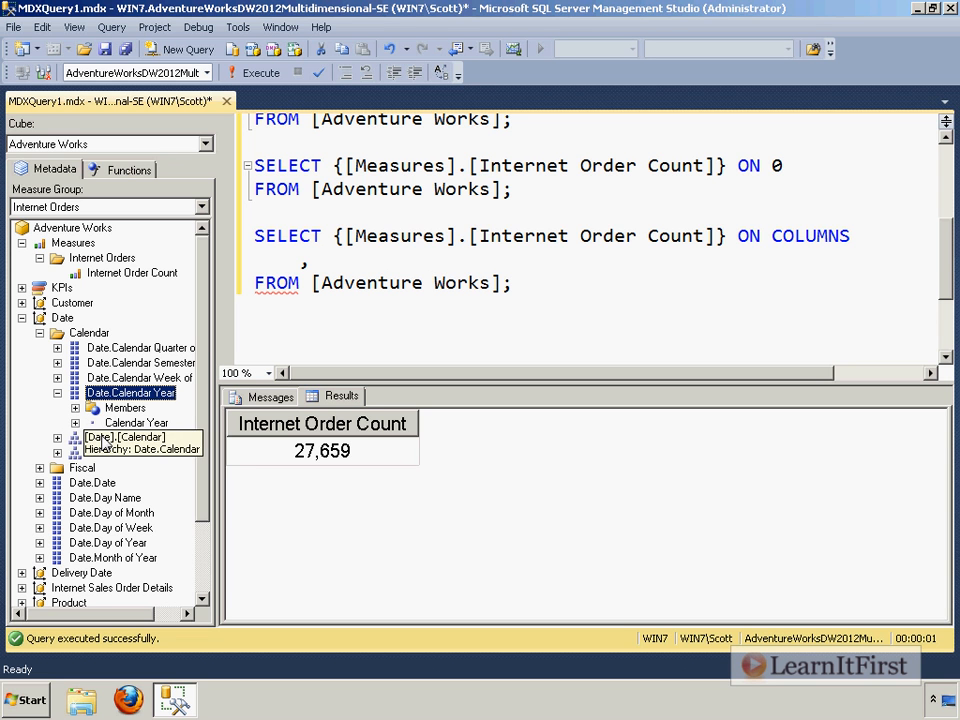
Step: Insert {[Date].[Calendar Year].[Calendar Year]} ON ROWS after the comma in the third query
{"action": "left_click_drag", "start_coordinate": [130, 422], "coordinate": [375, 265]}
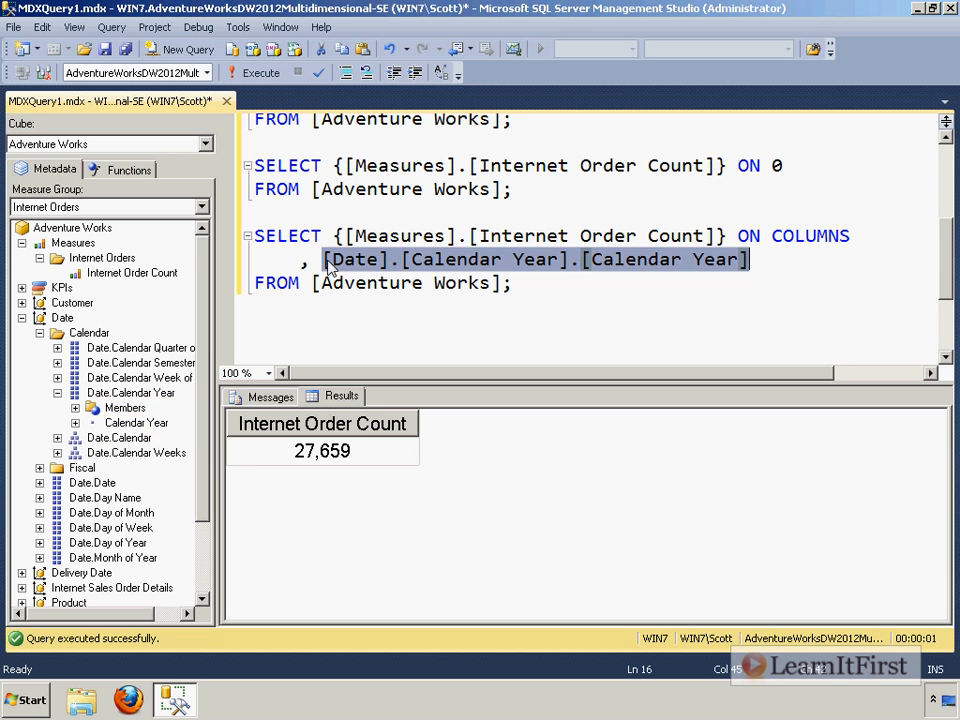
{"action": "left_click", "coordinate": [336, 287]}
{"action": "type", "text": "{"}
{"action": "key", "text": "End"}
{"action": "type", "text": "}"}
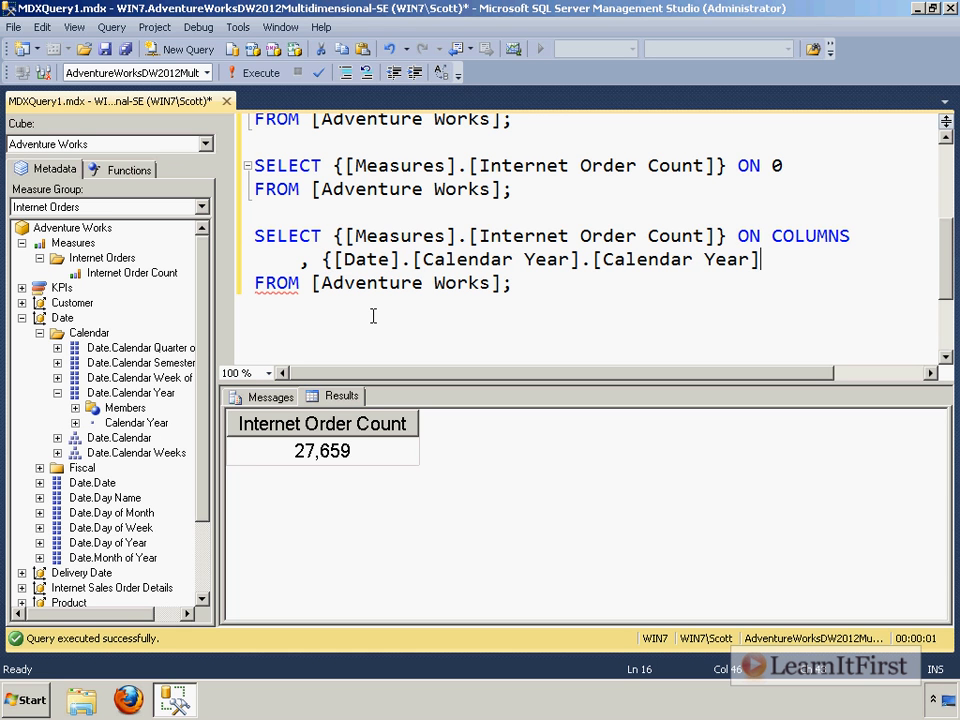
{"action": "type", "text": " ON RO"}
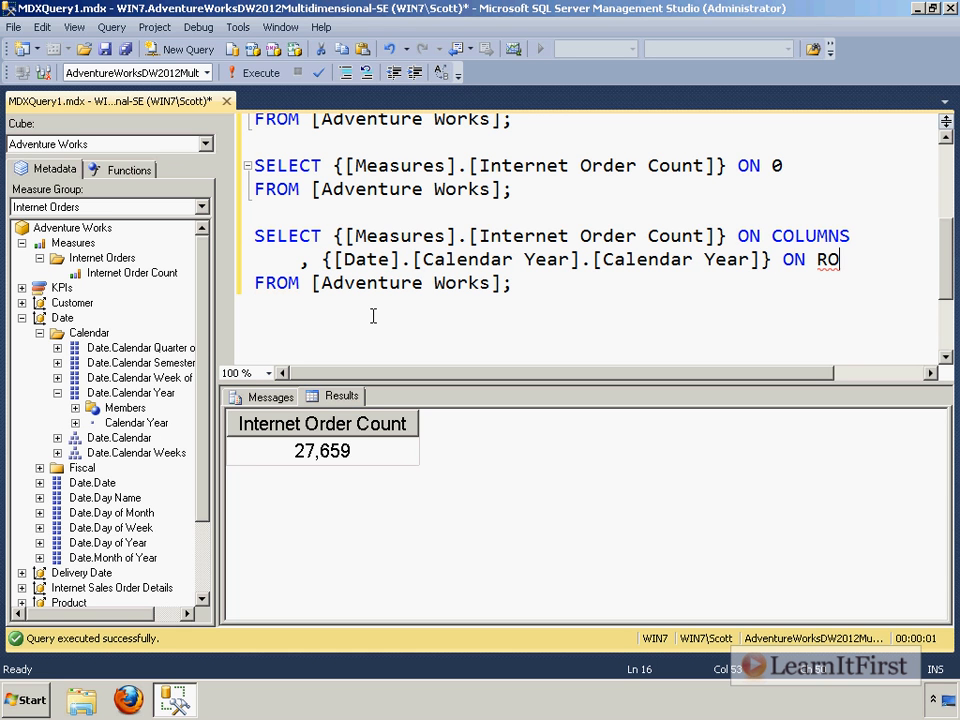
{"action": "type", "text": "WS"}
Step: Run the query, returning Internet Order Count for CY 2005–2010, and widen the result columns
{"action": "left_click_drag", "start_coordinate": [515, 285], "coordinate": [557, 210]}
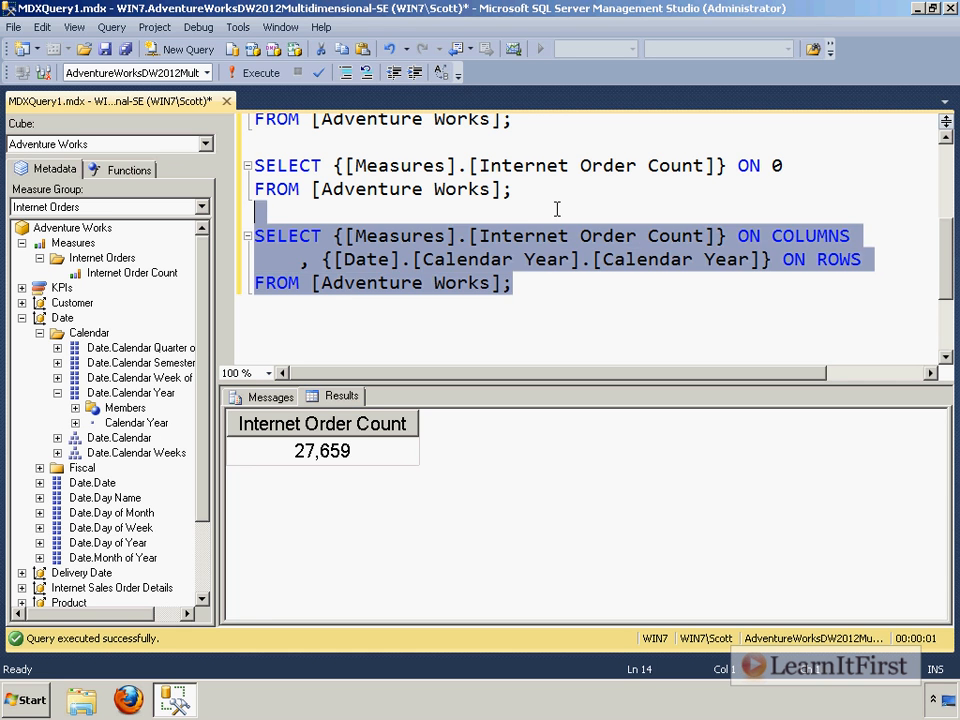
{"action": "key", "text": "F5"}
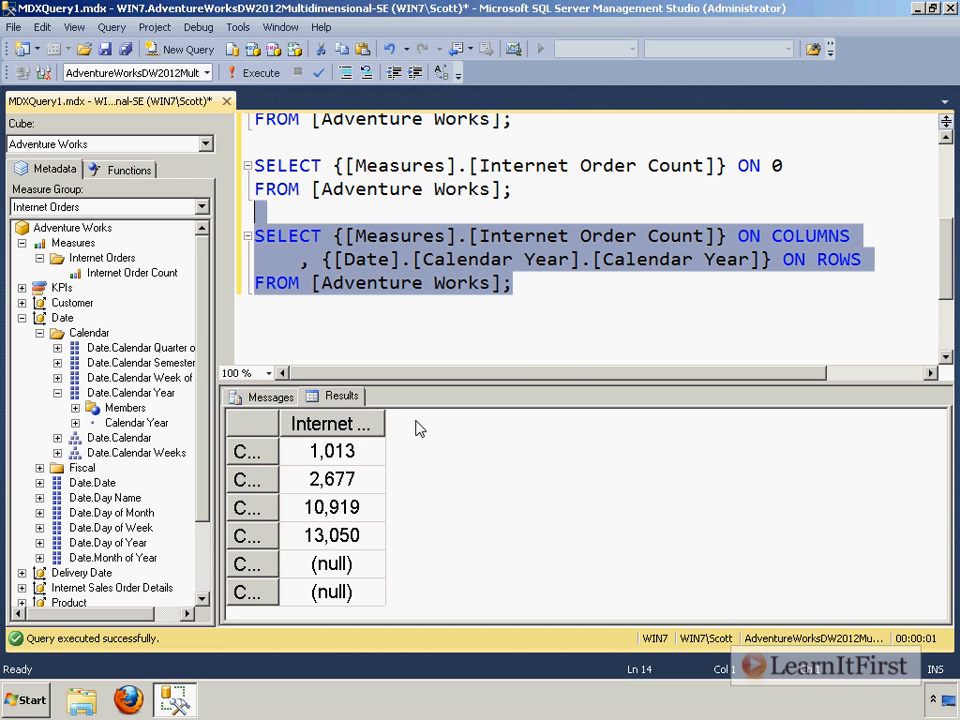
{"action": "left_click_drag", "start_coordinate": [385, 423], "coordinate": [568, 415]}
{"action": "left_click_drag", "start_coordinate": [279, 421], "coordinate": [410, 423]}
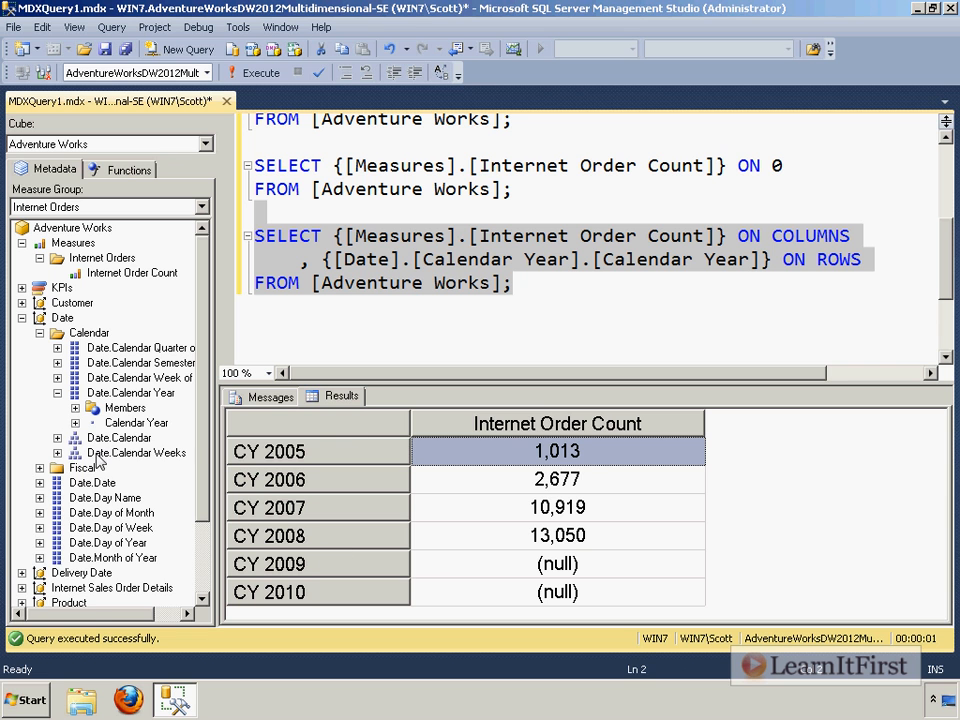
Step: Expand Calendar Year in the metadata to show its members down to CY 2010
{"action": "left_click", "coordinate": [75, 423]}
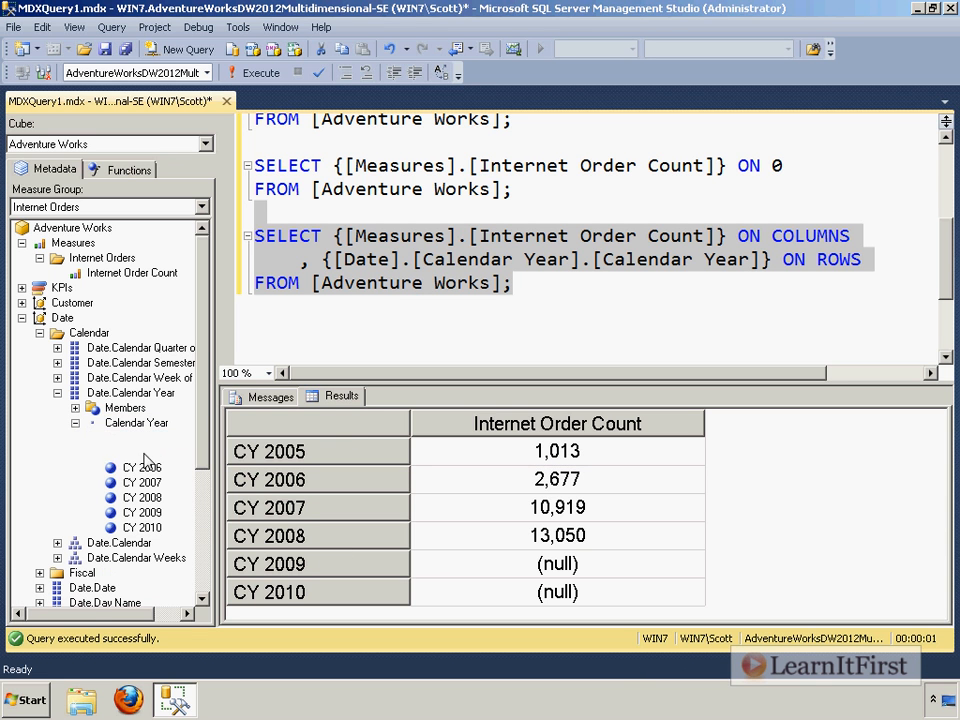
{"action": "left_click", "coordinate": [142, 467]}
{"action": "left_click", "coordinate": [142, 497]}
{"action": "left_click", "coordinate": [145, 528]}
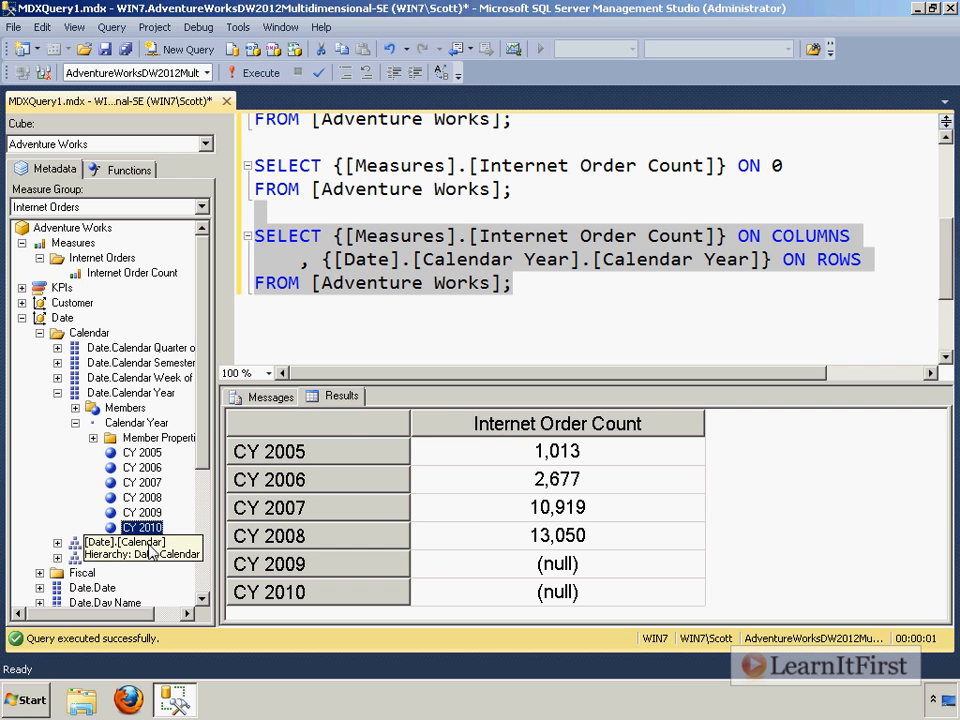
{"action": "scroll", "coordinate": [150, 553], "scroll_direction": "down", "scroll_amount": 2}
Step: Rerun the query, highlight the null CY 2009 and 2010 counts, and switch to the Functions list
{"action": "key", "text": "F5"}
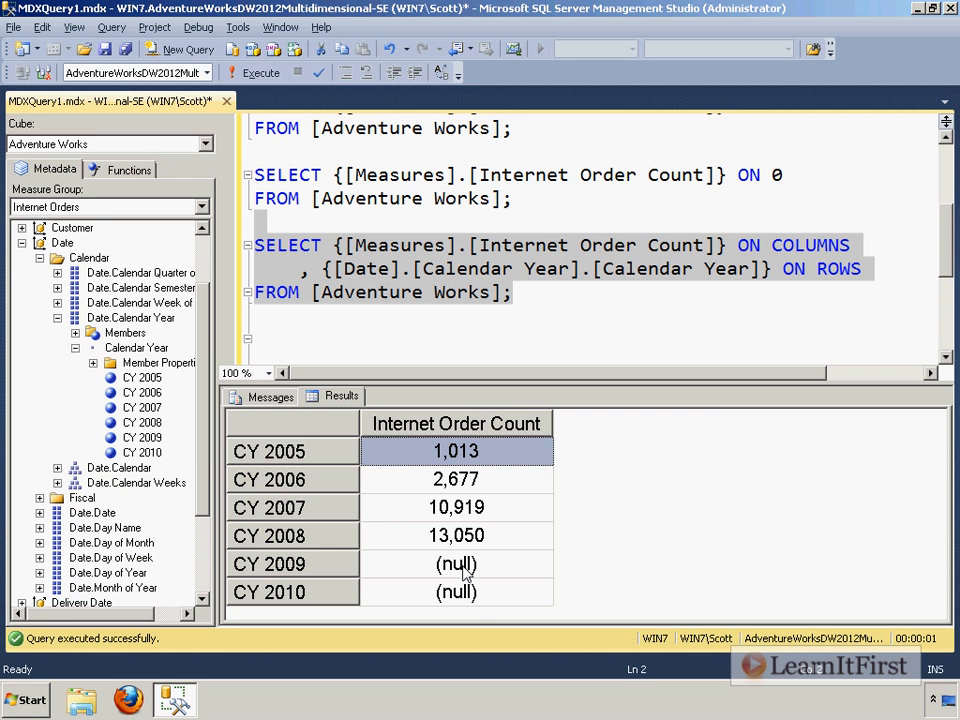
{"action": "left_click_drag", "start_coordinate": [463, 570], "coordinate": [470, 612]}
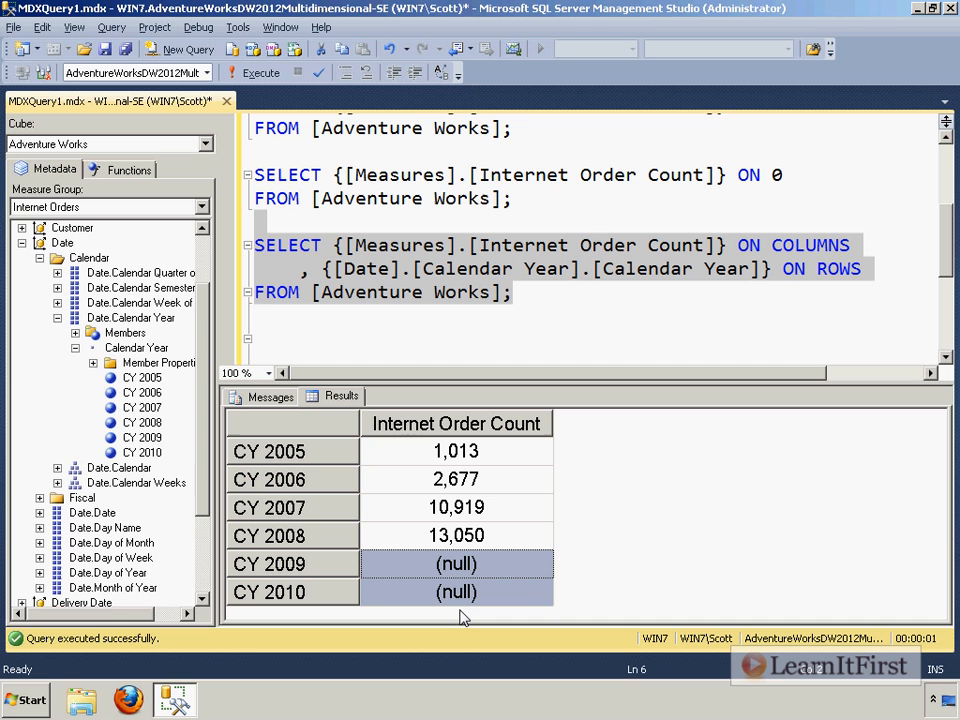
{"action": "left_click", "coordinate": [143, 172]}
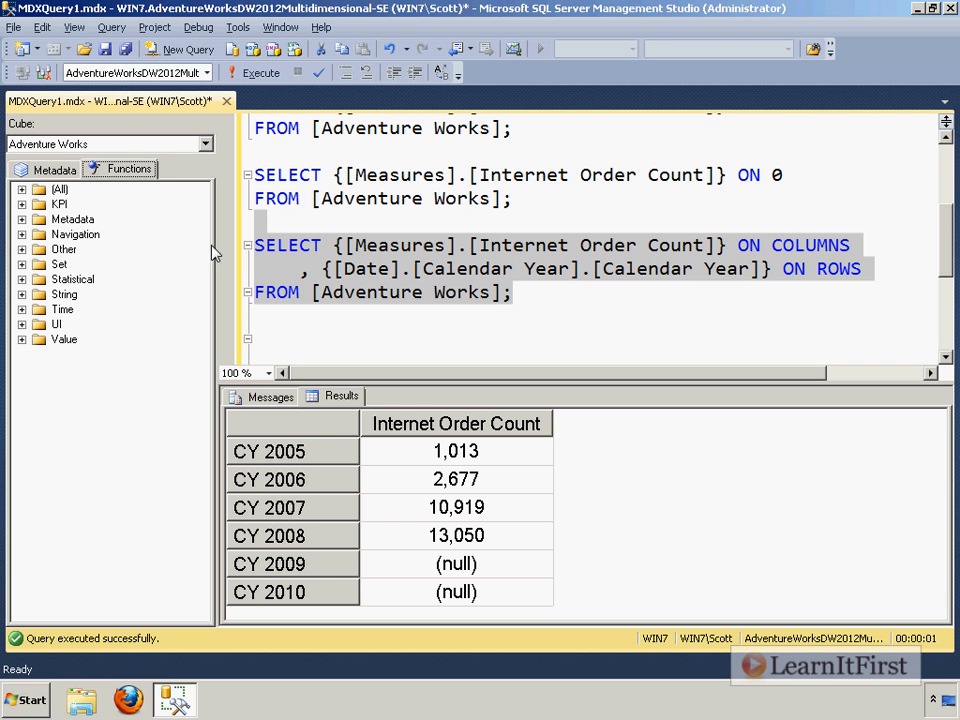
Step: Copy the years-on-rows query and paste a duplicate directly below it
{"action": "left_click", "coordinate": [546, 300]}
{"action": "left_click_drag", "start_coordinate": [546, 285], "coordinate": [589, 206]}
{"action": "key", "text": "ctrl+c"}
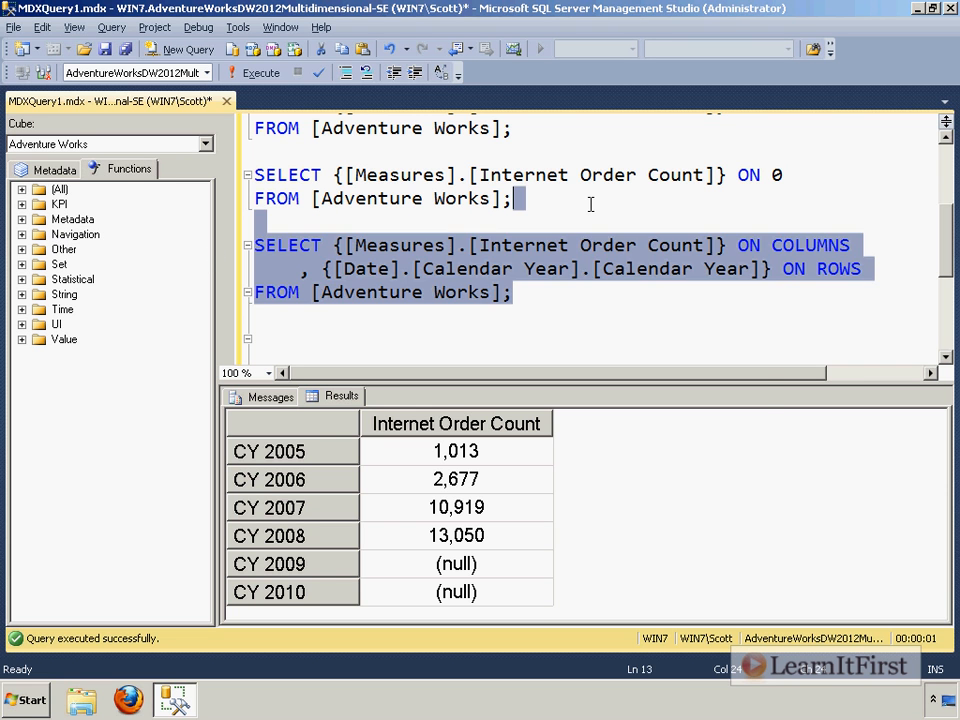
{"action": "right_click", "coordinate": [520, 270]}
{"action": "left_click", "coordinate": [555, 290]}
{"action": "key", "text": "Return"}
{"action": "key", "text": "Return"}
{"action": "key", "text": "ctrl+v"}
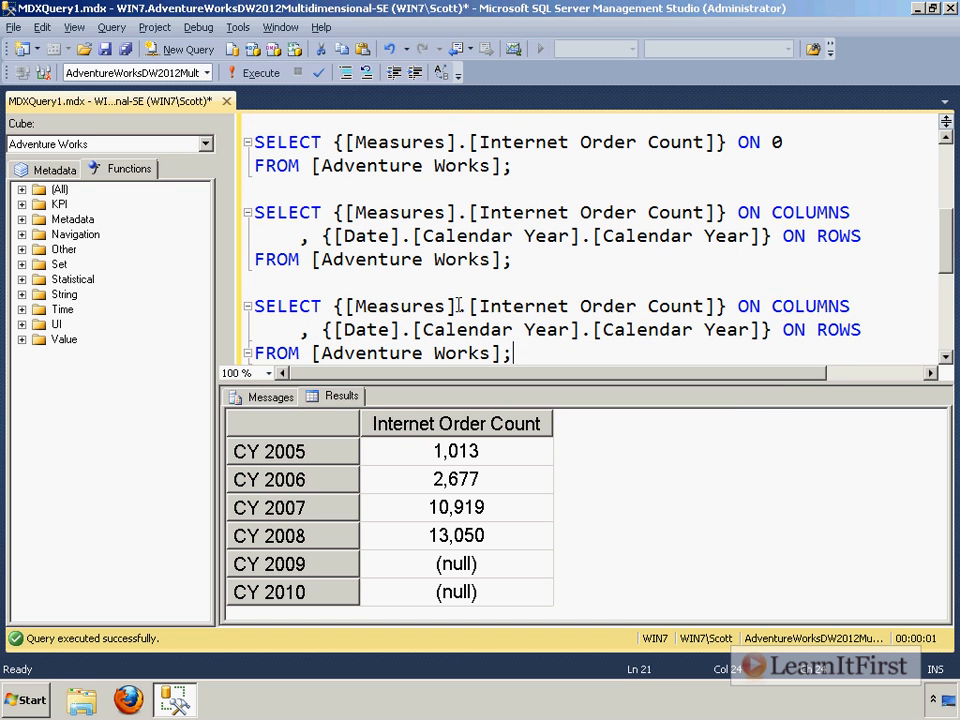
Step: Expand the (All) function list, jump to N and select NONEMPTY, noting the CY 2005–2008 results
{"action": "left_click", "coordinate": [330, 330]}
{"action": "left_click", "coordinate": [22, 189]}
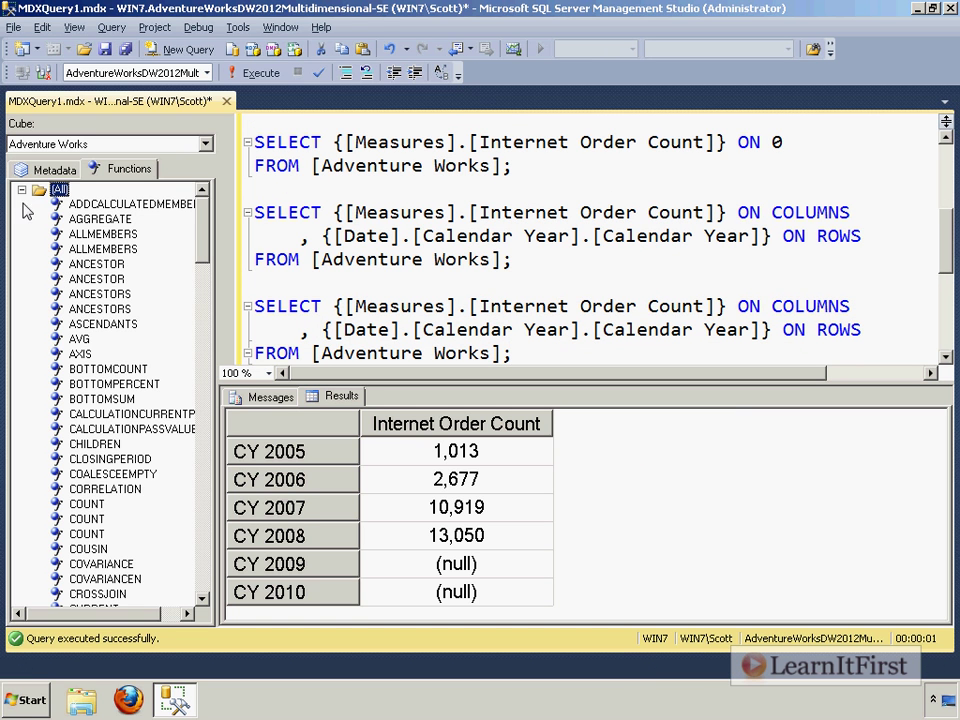
{"action": "left_click", "coordinate": [71, 492]}
{"action": "key", "text": "n"}
{"action": "scroll", "coordinate": [75, 499], "scroll_direction": "down", "scroll_amount": 4}
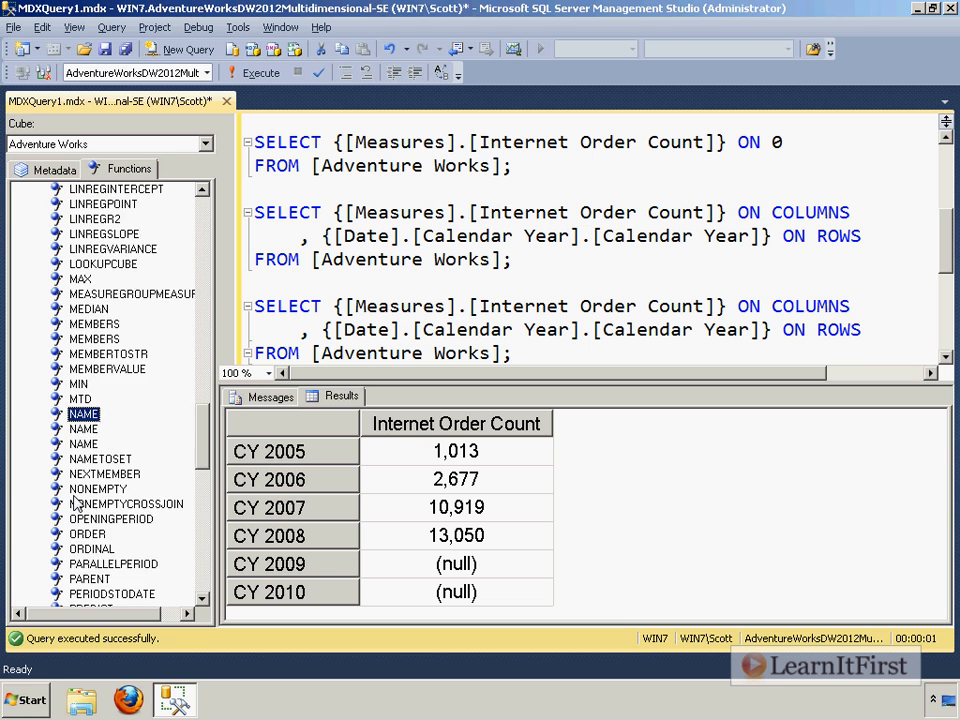
{"action": "scroll", "coordinate": [75, 488], "scroll_direction": "down", "scroll_amount": 2}
{"action": "left_click", "coordinate": [105, 399]}
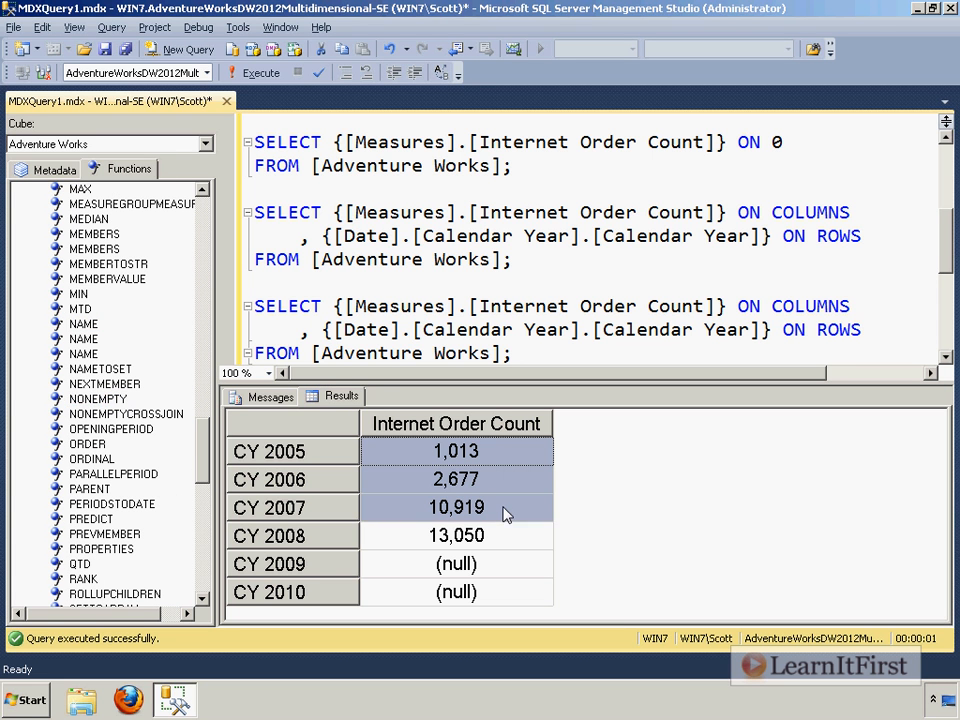
{"action": "left_click_drag", "start_coordinate": [504, 514], "coordinate": [505, 540]}
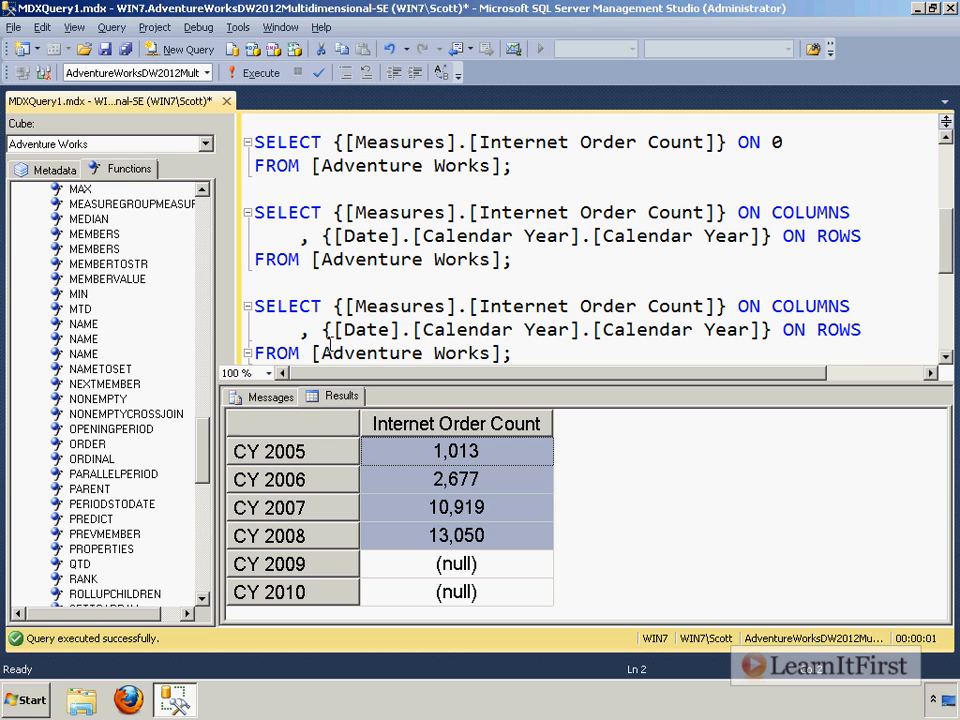
Step: Drag the NONEMPTY( «Set1», «Set2» ) template into the copy, then delete the leftover template lines
{"action": "left_click_drag", "start_coordinate": [100, 399], "coordinate": [585, 333]}
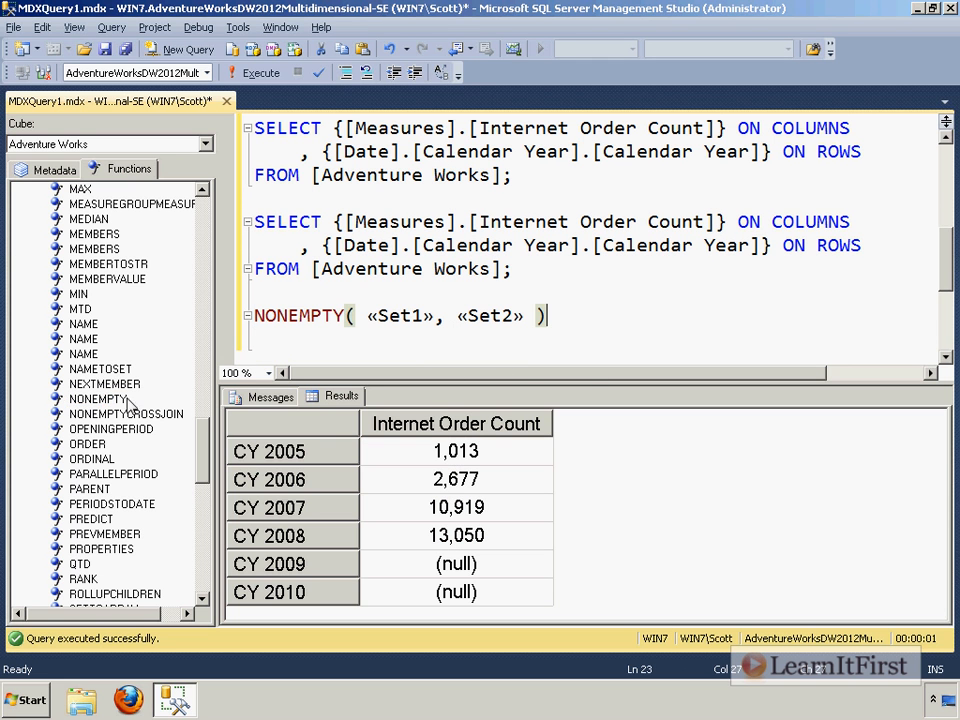
{"action": "left_click", "coordinate": [691, 301]}
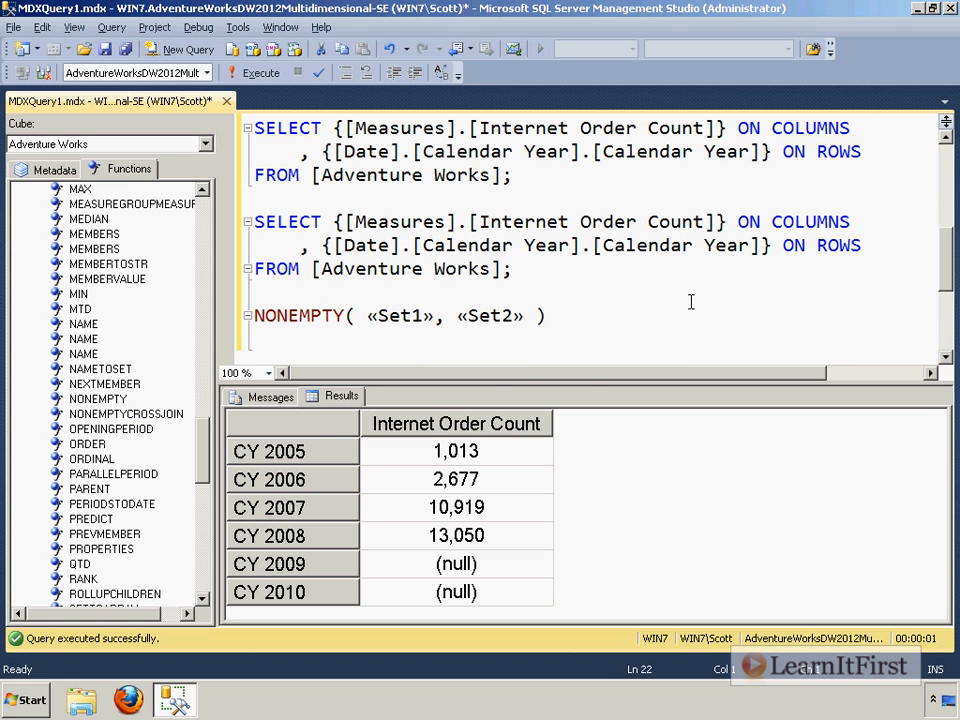
{"action": "type", "text": "NONEMPTY( «Set1», «Set2» )"}
{"action": "left_click", "coordinate": [546, 316]}
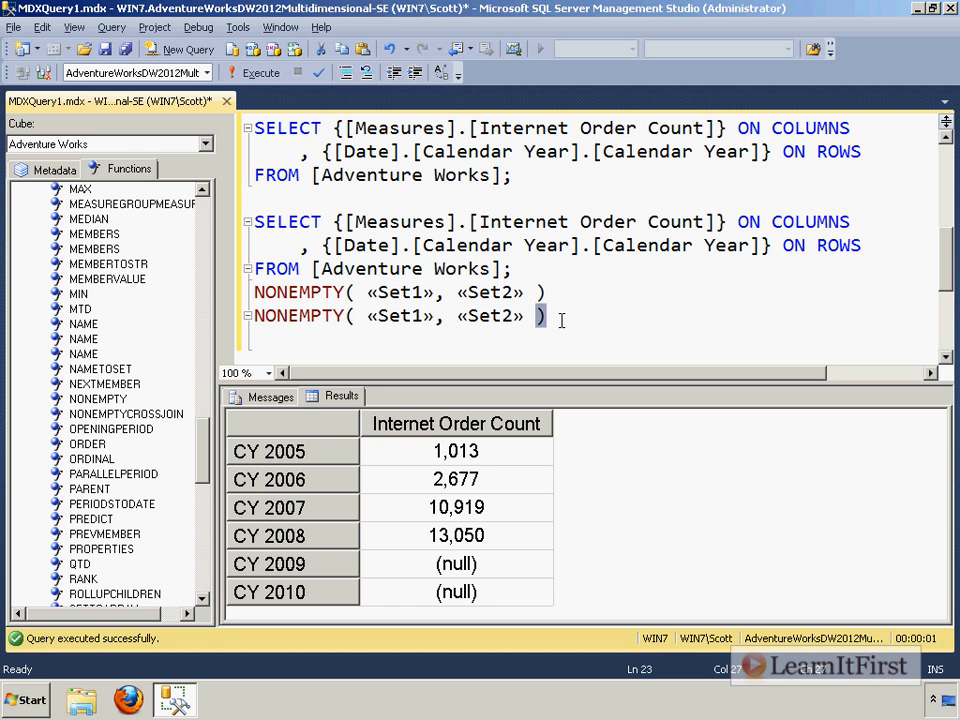
{"action": "left_click_drag", "start_coordinate": [322, 246], "coordinate": [771, 246]}
{"action": "left_click_drag", "start_coordinate": [583, 317], "coordinate": [525, 262]}
{"action": "key", "text": "Delete"}
Step: Wrap {[Date].[Calendar Year].[Calendar Year]} in NONEMPTY( ) on its own indented line before ON ROWS
{"action": "left_click", "coordinate": [323, 245]}
{"action": "type", "text": "NONEMPTY("}
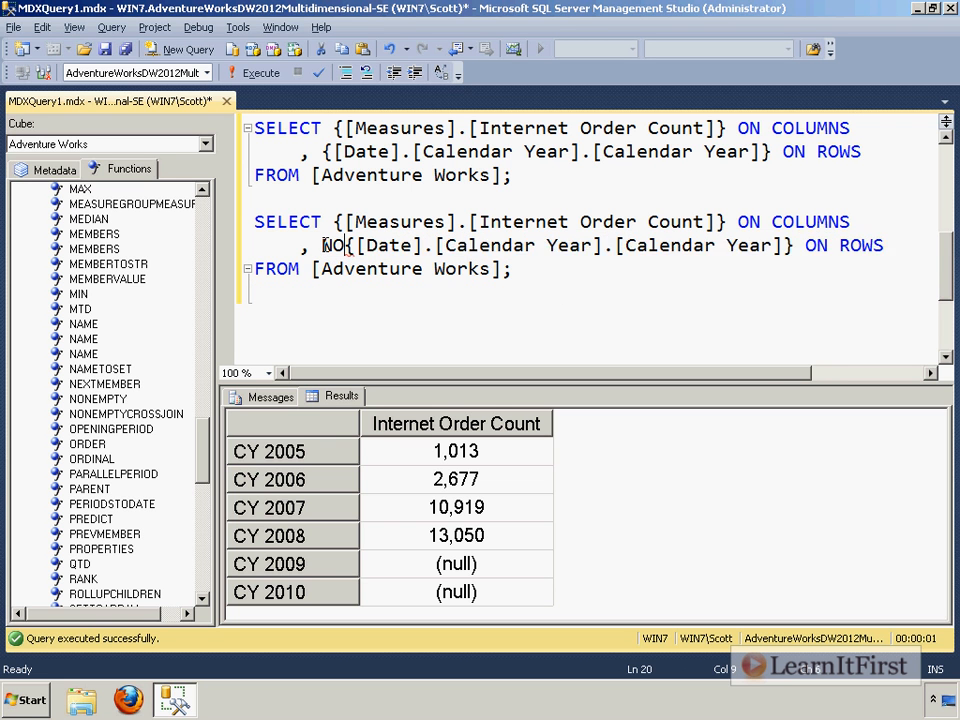
{"action": "key", "text": "BackSpace"}
{"action": "type", "text": "("}
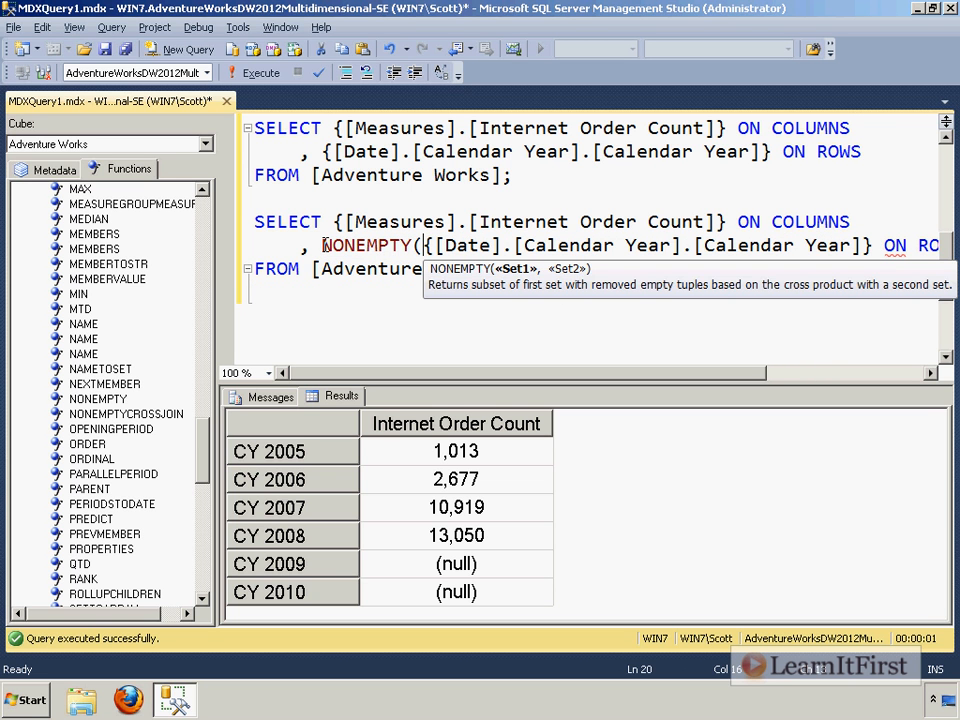
{"action": "key", "text": "Return"}
{"action": "key", "text": "Tab"}
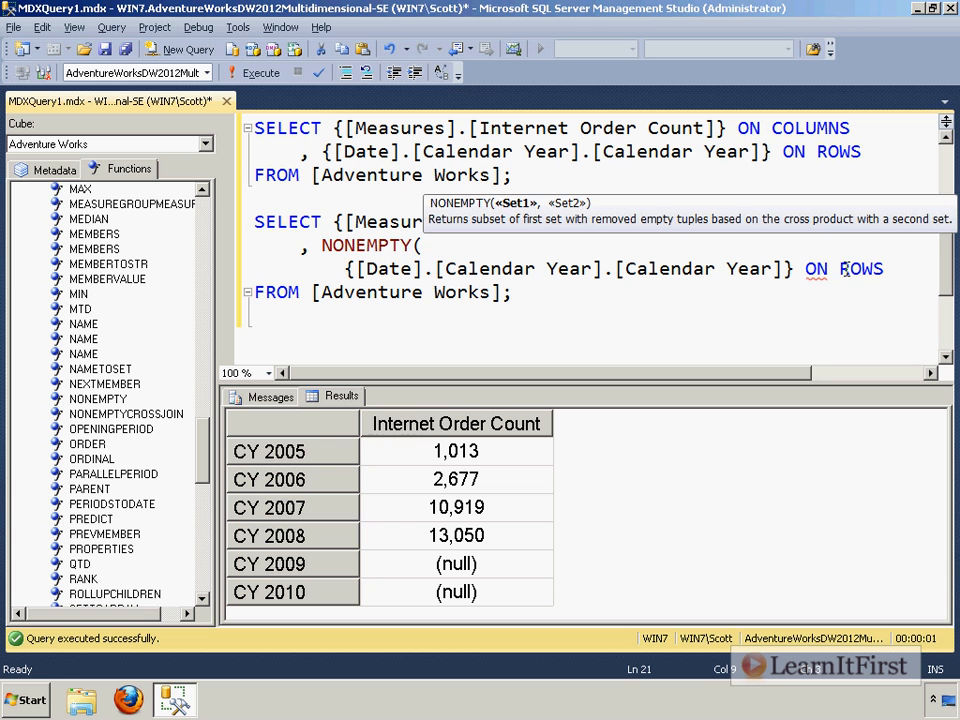
{"action": "left_click", "coordinate": [796, 276]}
{"action": "key", "text": "Return"}
{"action": "key", "text": "BackSpace"}
{"action": "type", "text": ") ON ROWS"}
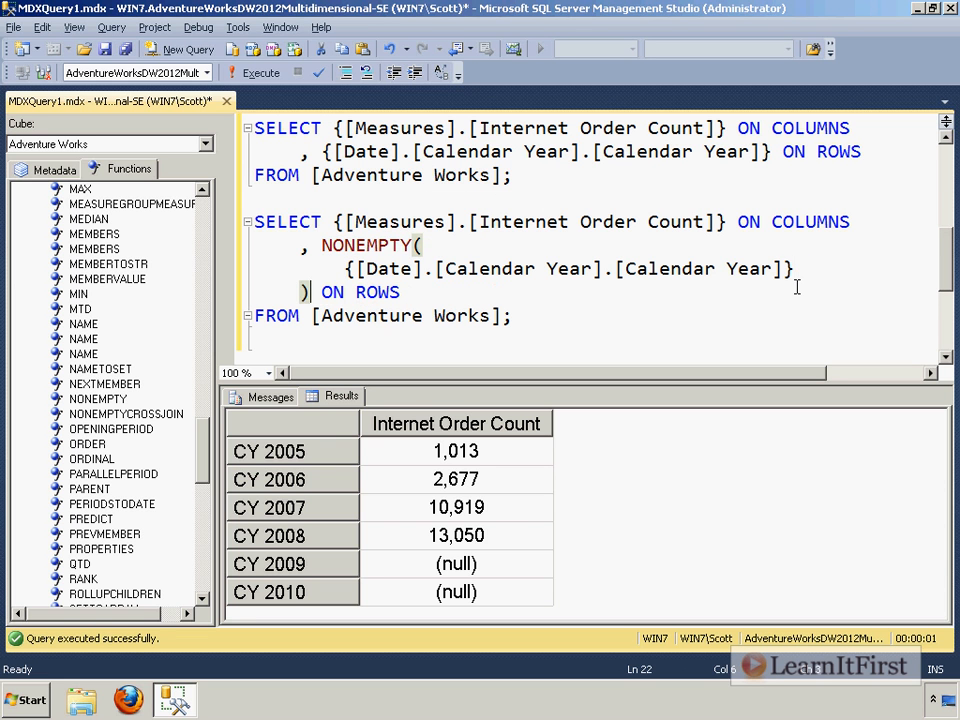
{"action": "left_click", "coordinate": [617, 316]}
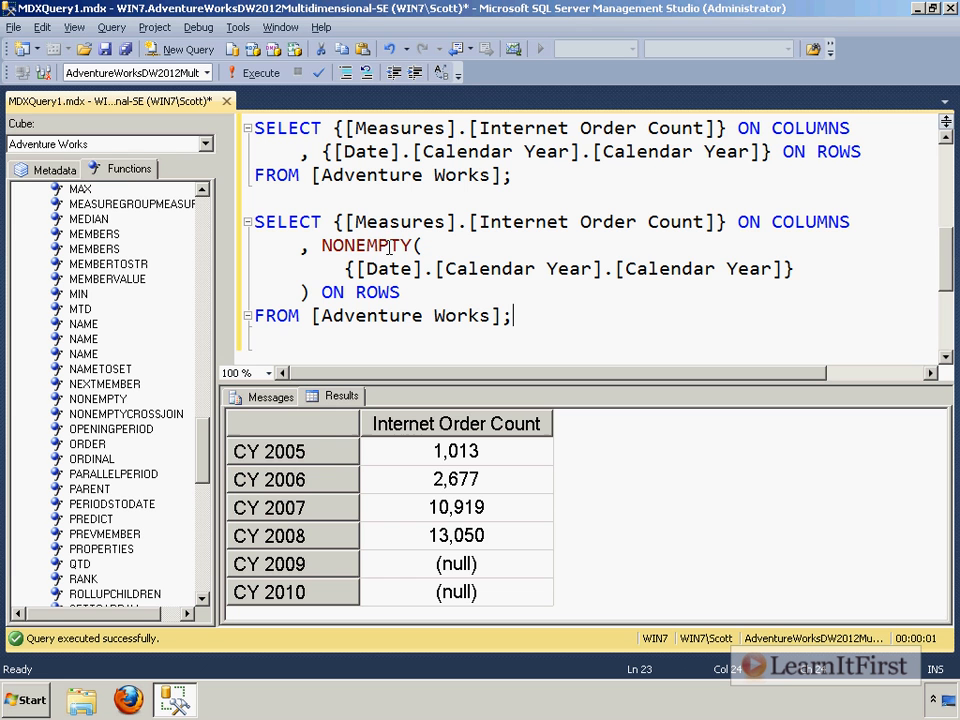
{"action": "left_click_drag", "start_coordinate": [466, 570], "coordinate": [464, 624]}
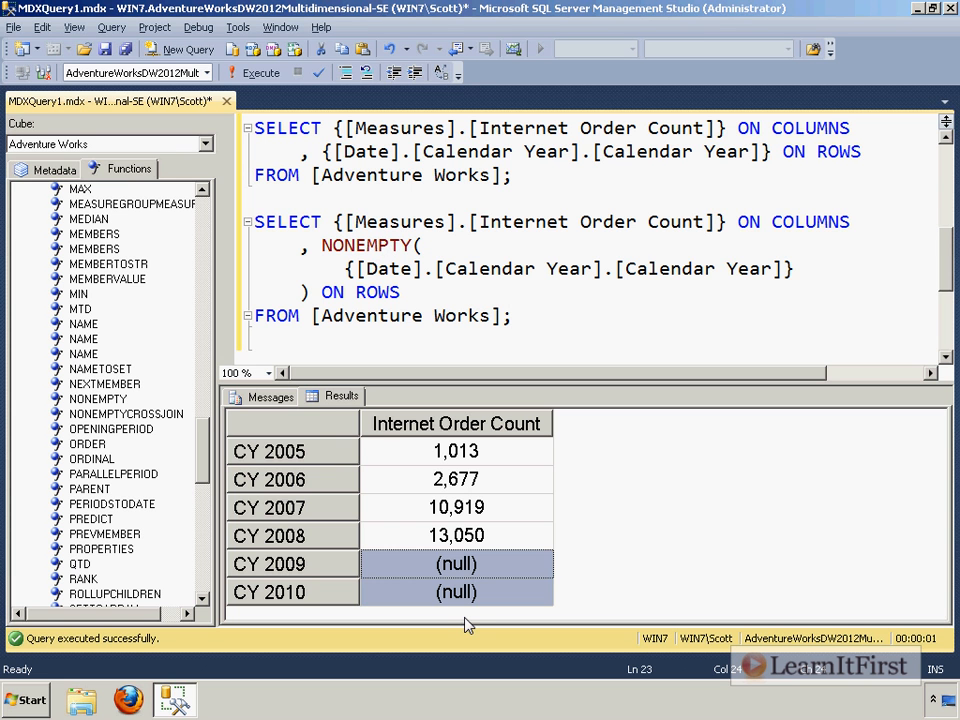
{"action": "left_click", "coordinate": [520, 331]}
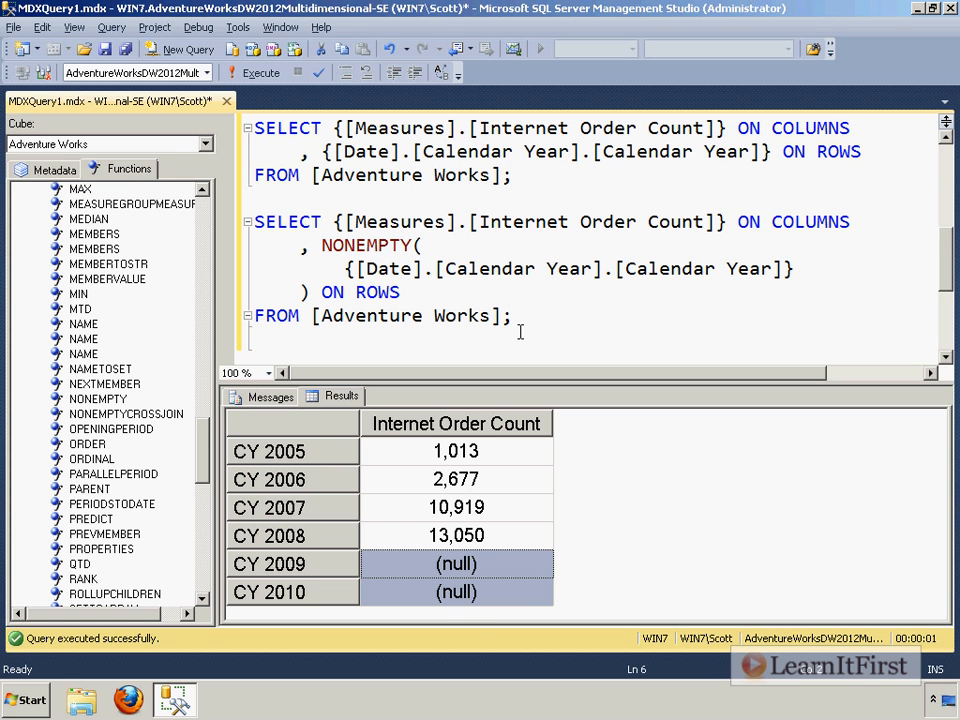
Step: Run the NONEMPTY query, returning only CY 2005–2008, and widen the year column to full labels
{"action": "left_click_drag", "start_coordinate": [520, 331], "coordinate": [254, 222]}
{"action": "left_click", "coordinate": [250, 74]}
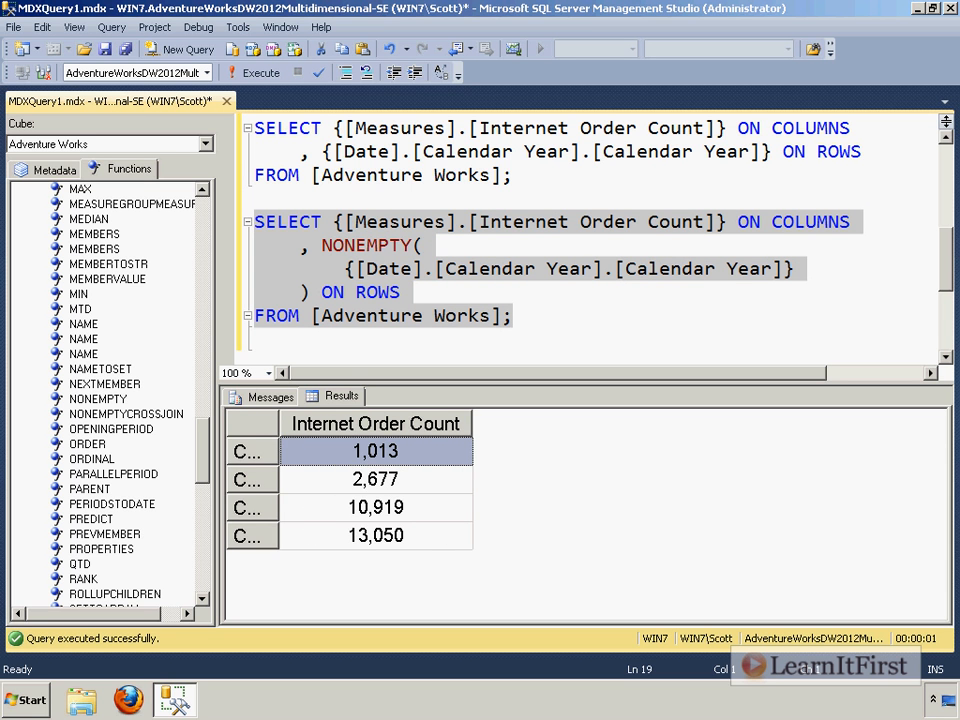
{"action": "double_click", "coordinate": [280, 424]}
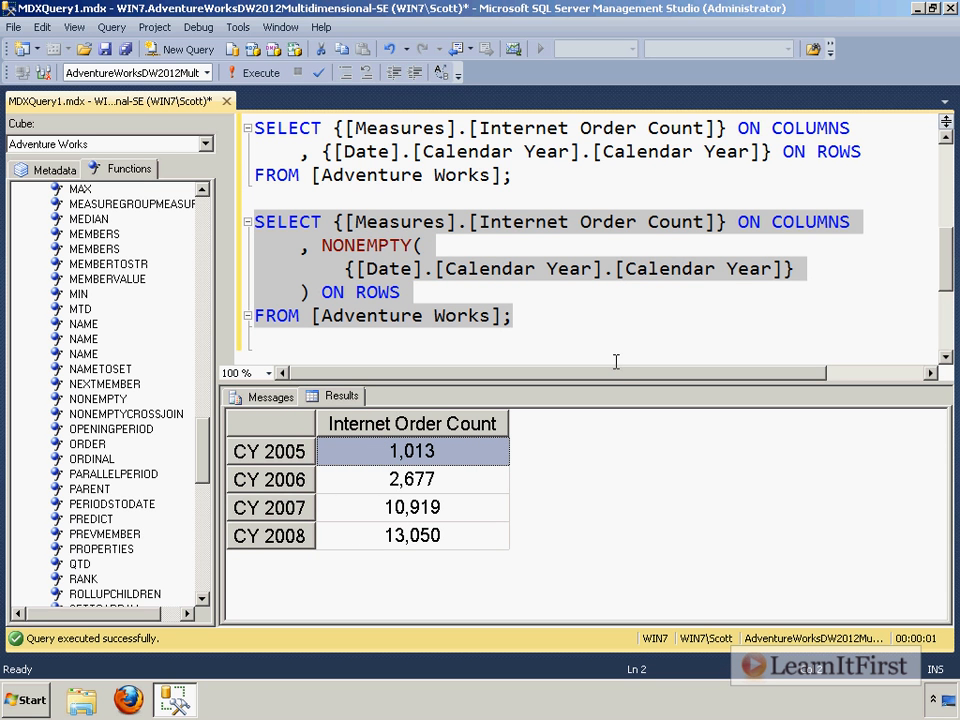
{"action": "left_click", "coordinate": [577, 322]}
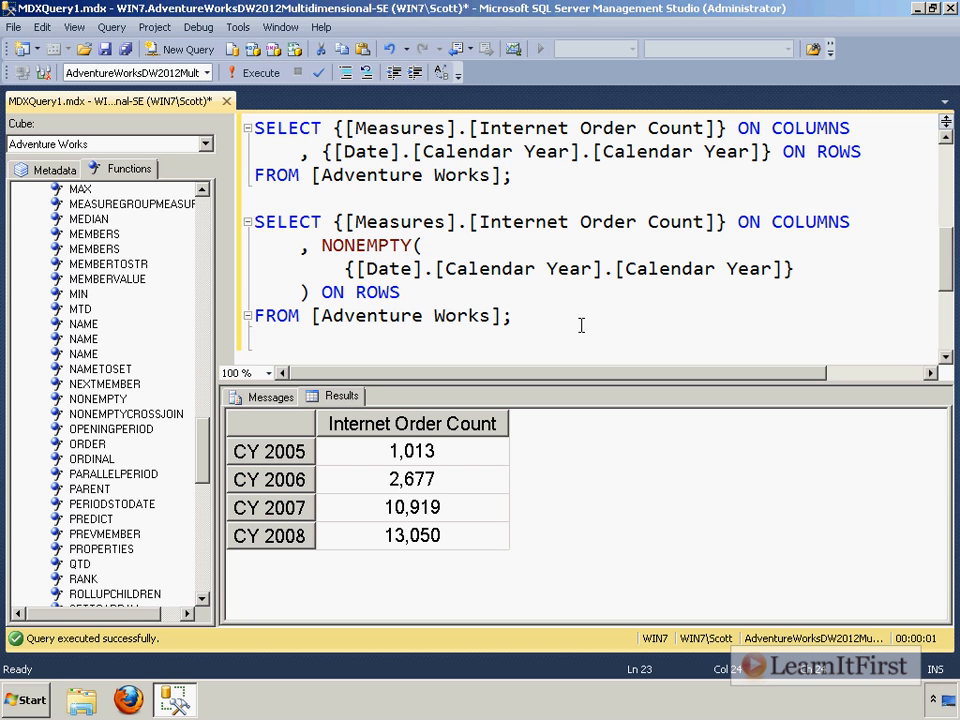
Step: Copy the first plain order-count SELECT and paste it at the end of the file
{"action": "key", "text": "Return"}
{"action": "key", "text": "Return"}
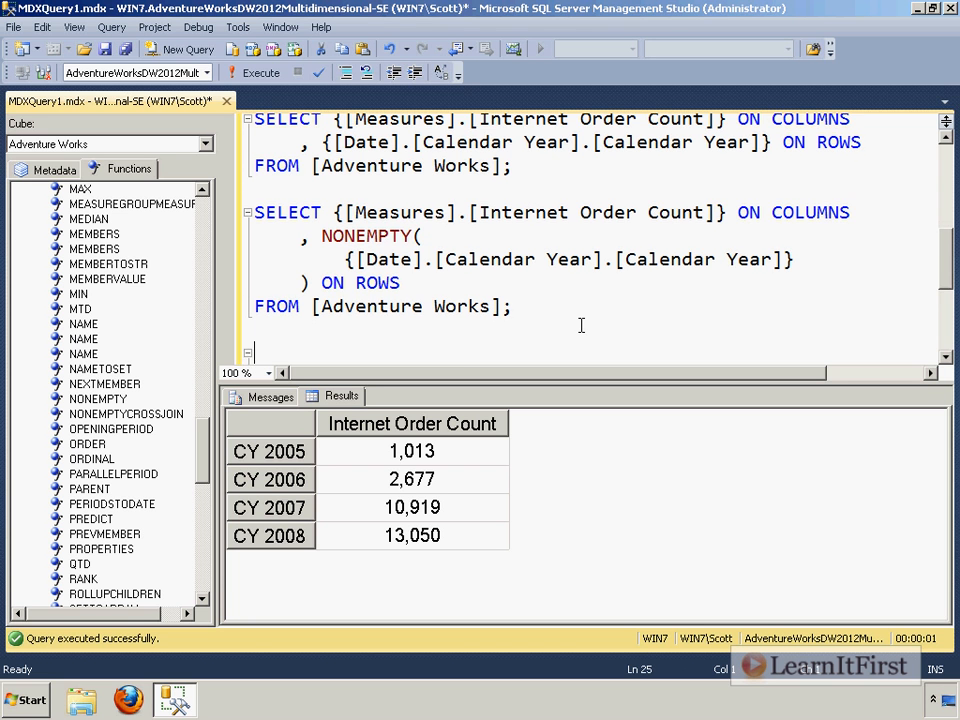
{"action": "scroll", "coordinate": [581, 325], "scroll_direction": "down", "scroll_amount": 1}
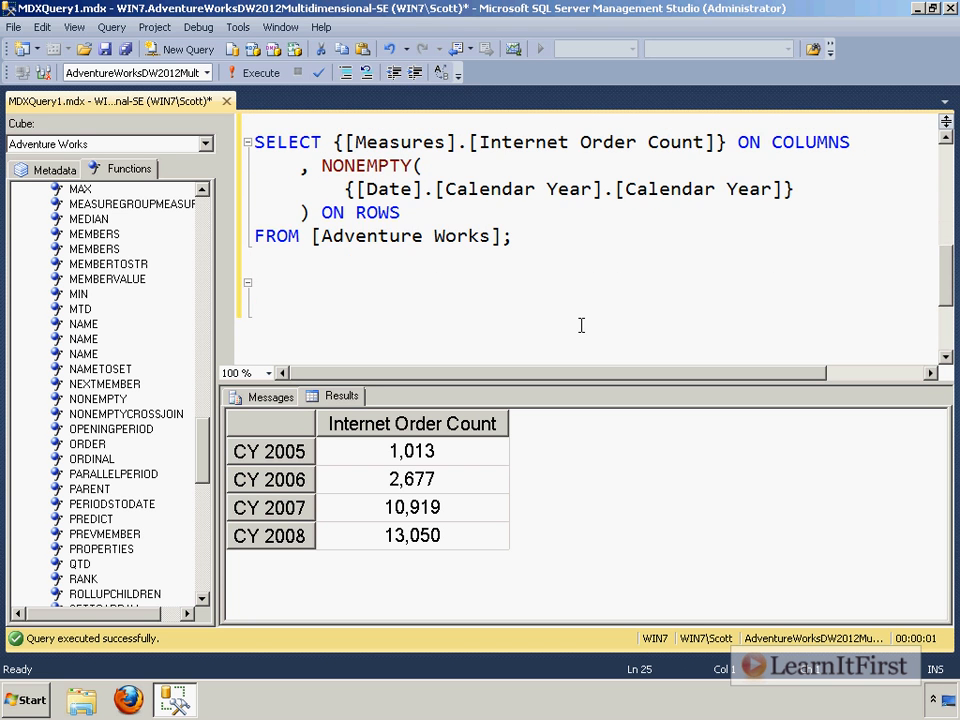
{"action": "scroll", "coordinate": [581, 325], "scroll_direction": "down", "scroll_amount": 1}
{"action": "scroll", "coordinate": [581, 325], "scroll_direction": "up", "scroll_amount": 2}
{"action": "scroll", "coordinate": [585, 300], "scroll_direction": "up", "scroll_amount": 2}
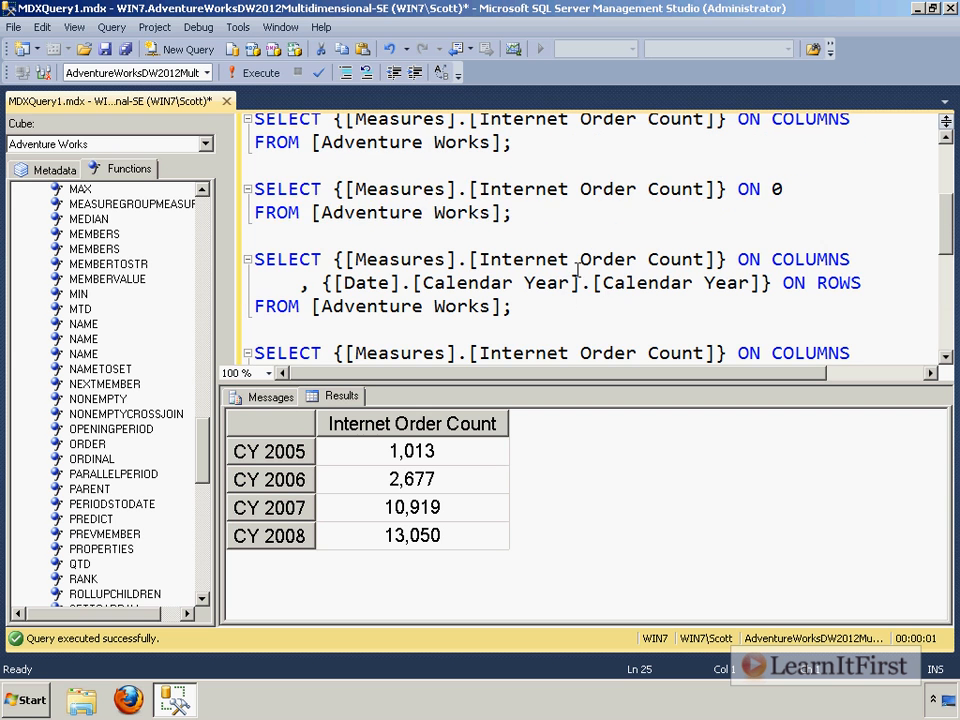
{"action": "left_click_drag", "start_coordinate": [554, 219], "coordinate": [579, 161]}
{"action": "right_click", "coordinate": [385, 190]}
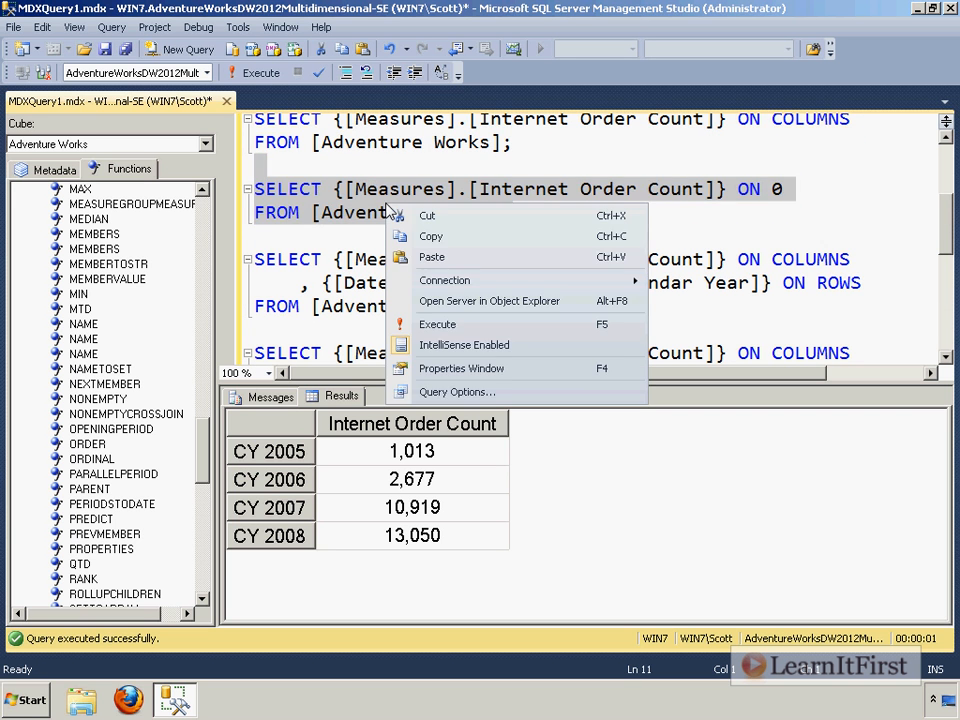
{"action": "left_click", "coordinate": [563, 150]}
{"action": "scroll", "coordinate": [561, 146], "scroll_direction": "up", "scroll_amount": 3}
{"action": "key", "text": "shift+Up"}
{"action": "key", "text": "shift+Up"}
{"action": "key", "text": "ctrl+c"}
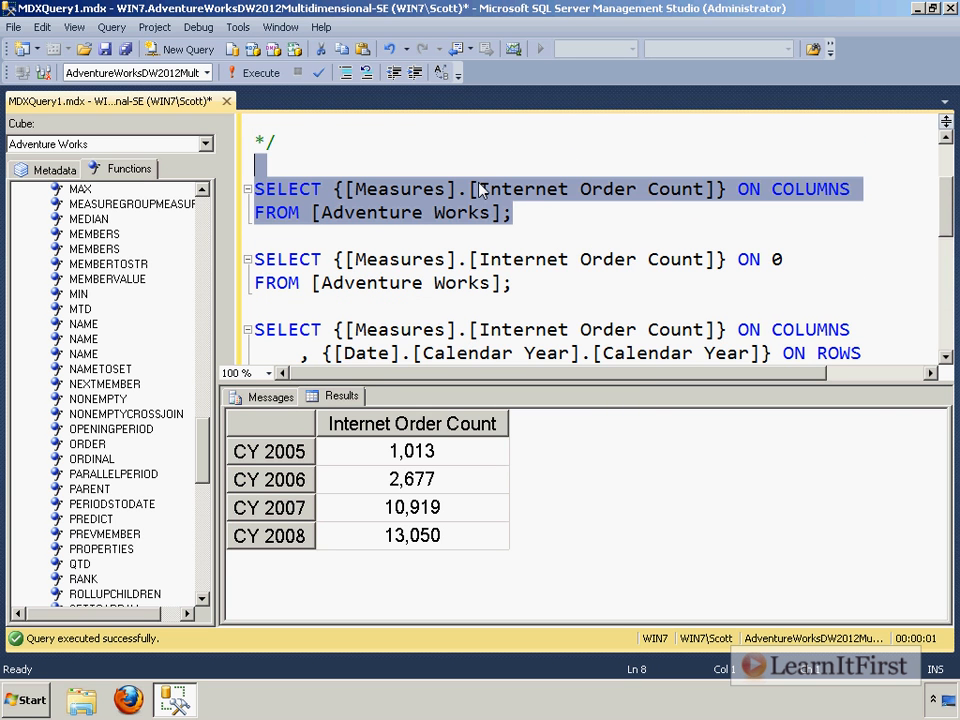
{"action": "key", "text": "ctrl+End"}
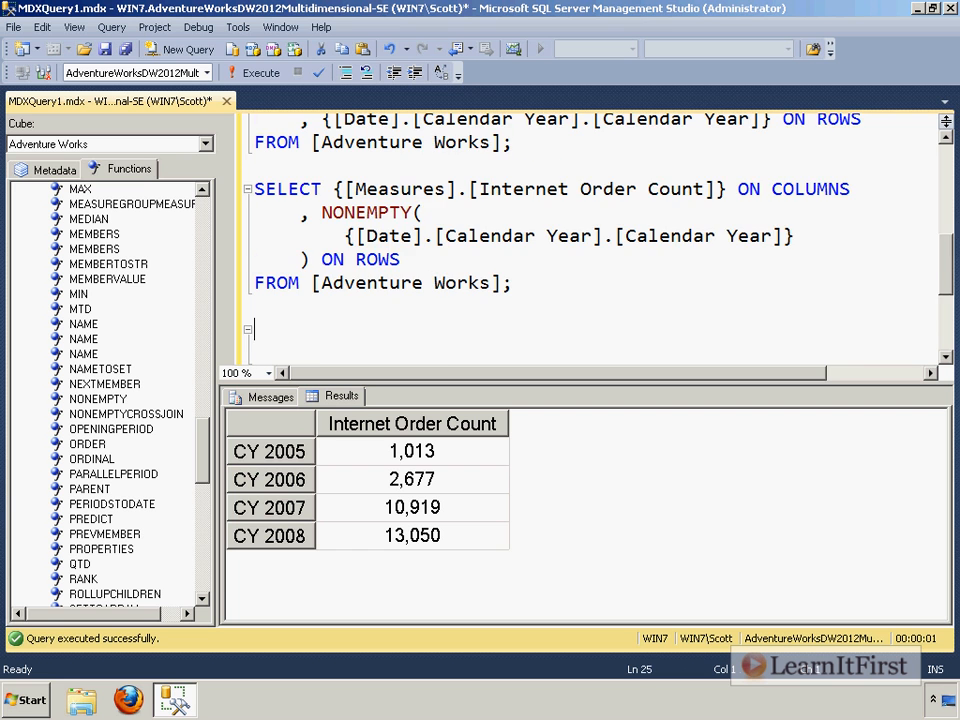
{"action": "key", "text": "ctrl+v"}
{"action": "scroll", "coordinate": [497, 200], "scroll_direction": "down", "scroll_amount": 2}
{"action": "left_click", "coordinate": [497, 167]}
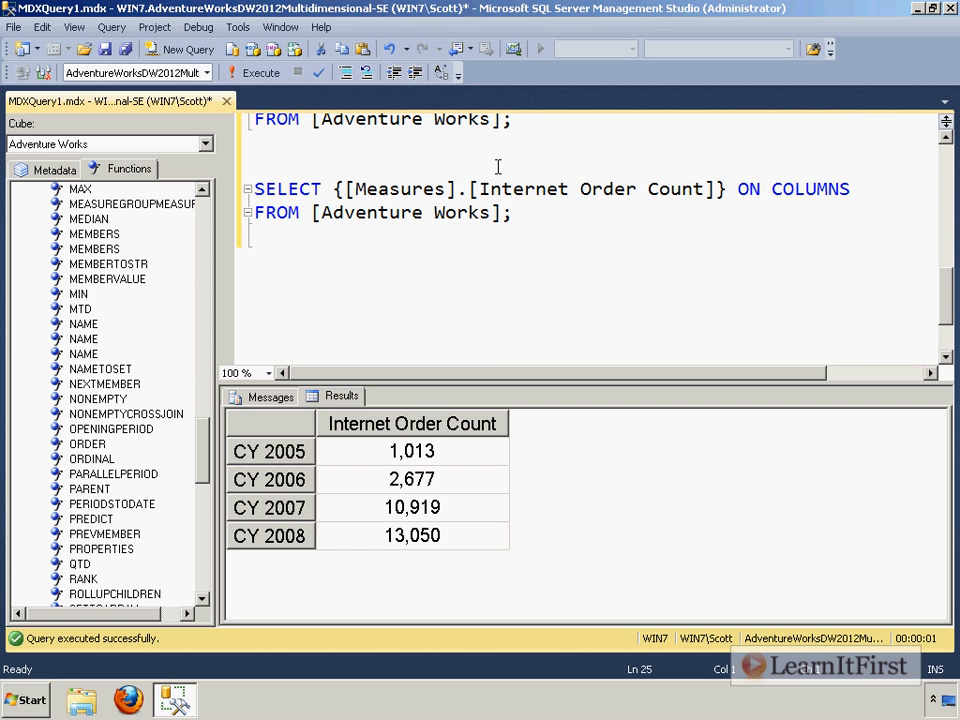
{"action": "key", "text": "Delete"}
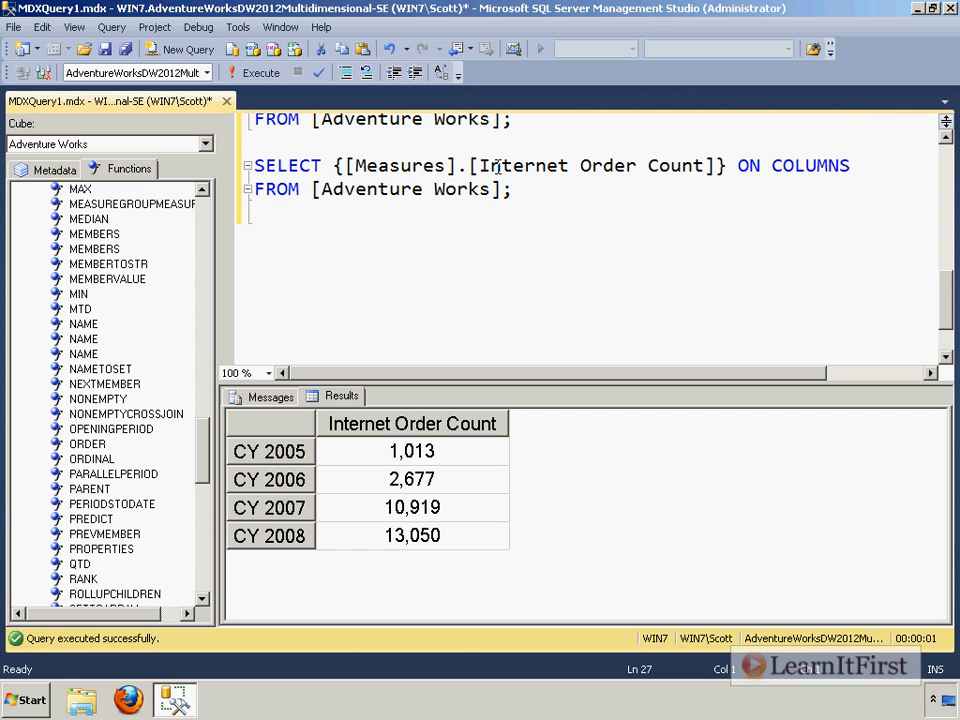
Step: Drop the semicolon after FROM [Adventure Works], run the pasted plain query and tidy the blank lines
{"action": "key", "text": "BackSpace"}
{"action": "key", "text": "BackSpace"}
{"action": "key", "text": "Return"}
{"action": "key", "text": "shift+Up"}
{"action": "key", "text": "shift+Up"}
{"action": "key", "text": "shift+Up"}
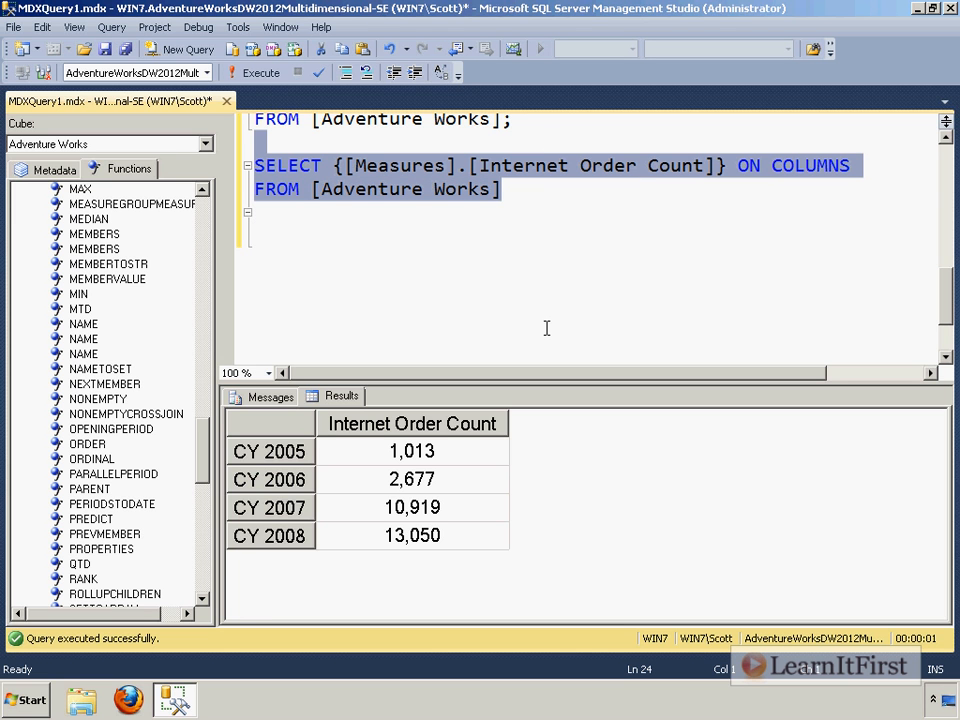
{"action": "key", "text": "F5"}
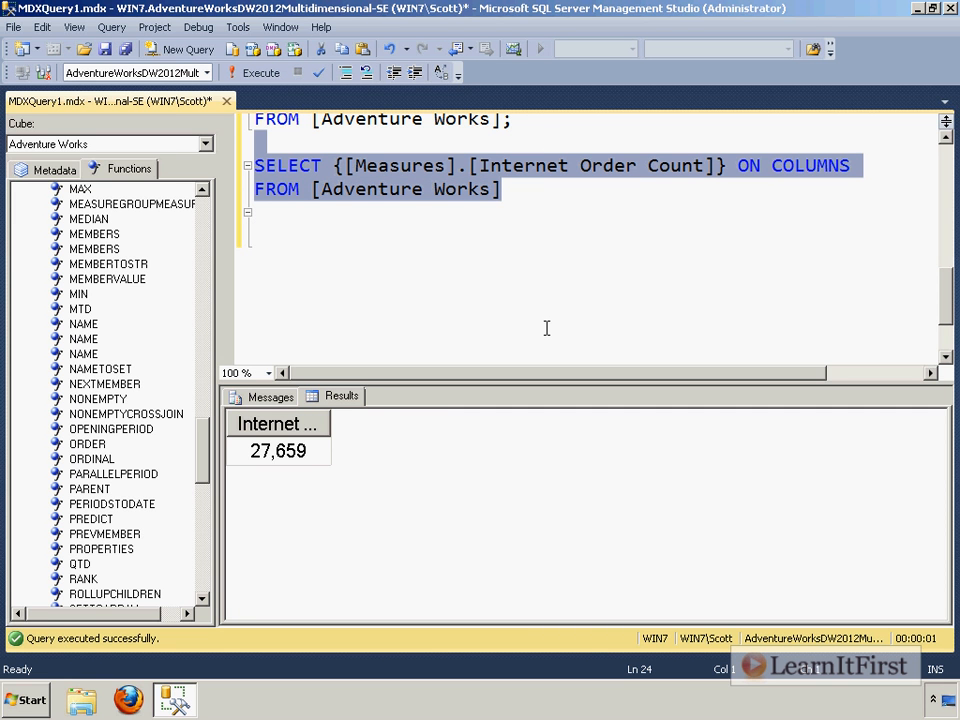
{"action": "left_click", "coordinate": [566, 264]}
{"action": "key", "text": "BackSpace"}
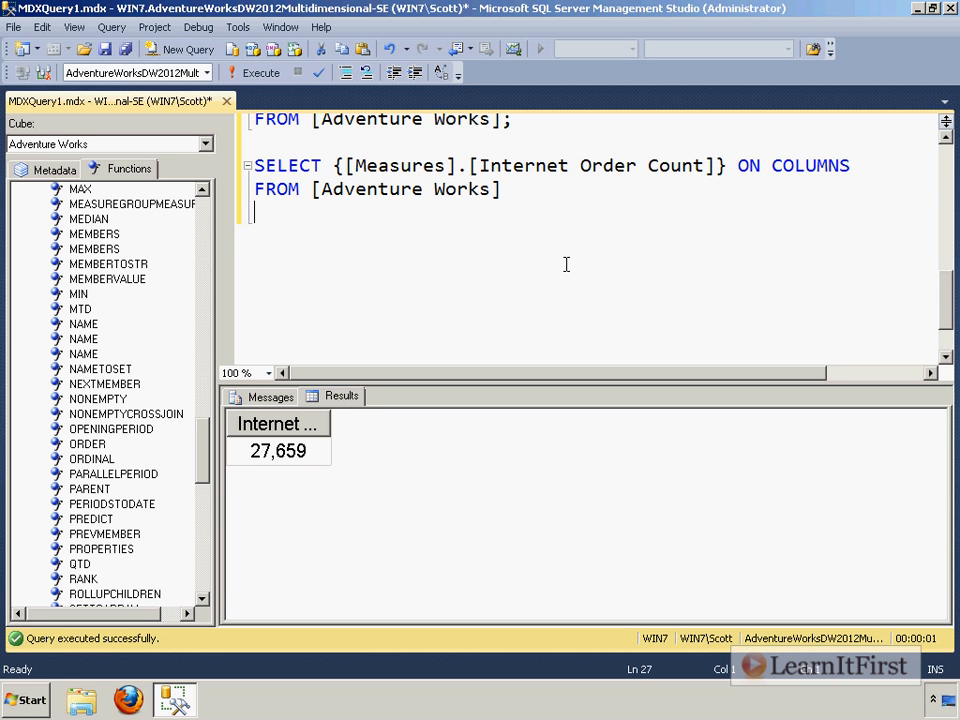
{"action": "type", "text": "WHERE"}
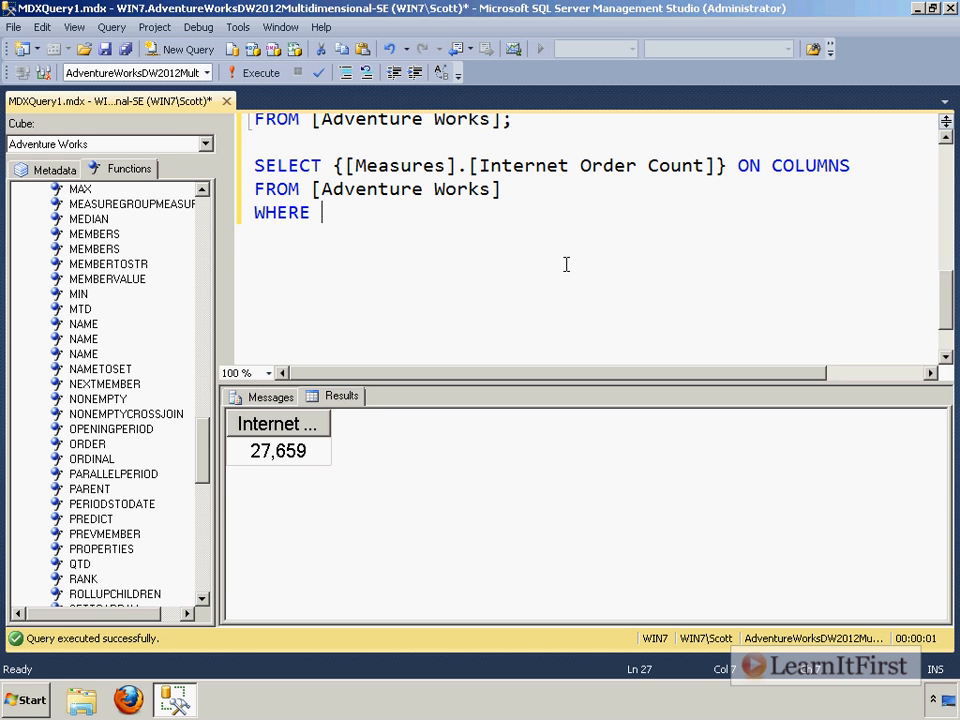
Step: Drag CY 2005 from the metadata after WHERE, giving [Date].[Calendar Year].&[2005], and select the query
{"action": "left_click", "coordinate": [45, 169]}
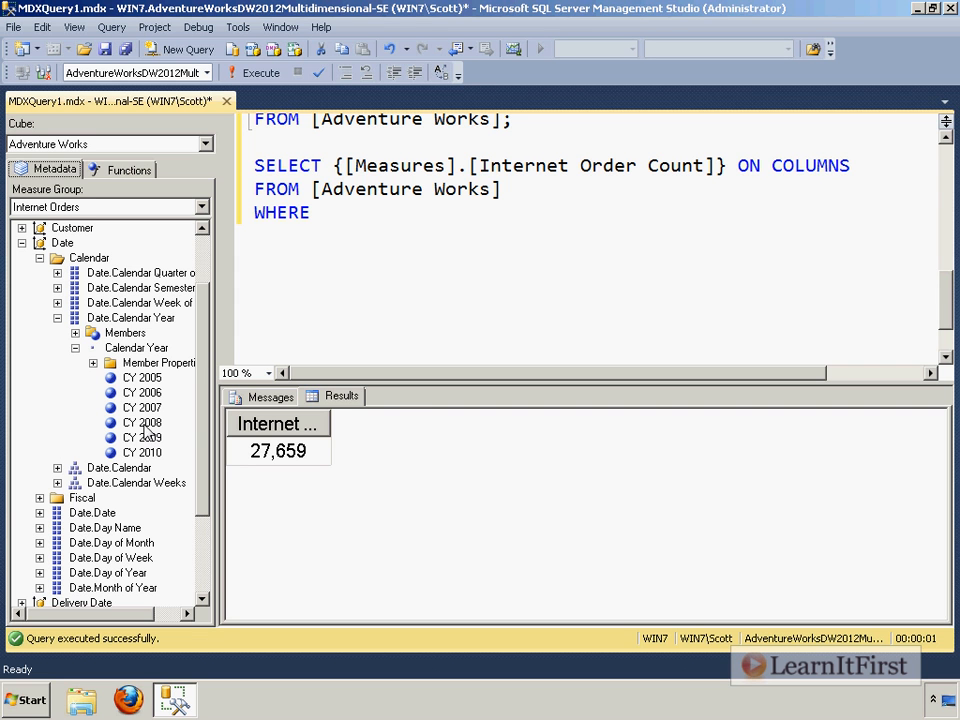
{"action": "left_click", "coordinate": [148, 379]}
{"action": "left_click_drag", "start_coordinate": [148, 379], "coordinate": [320, 212]}
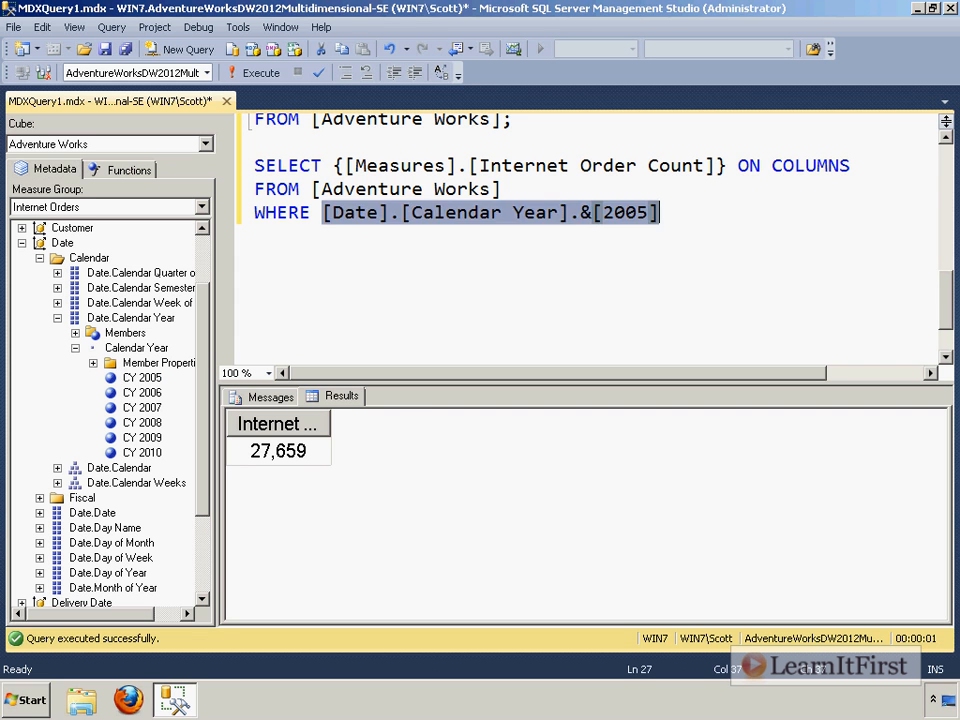
{"action": "left_click", "coordinate": [766, 190]}
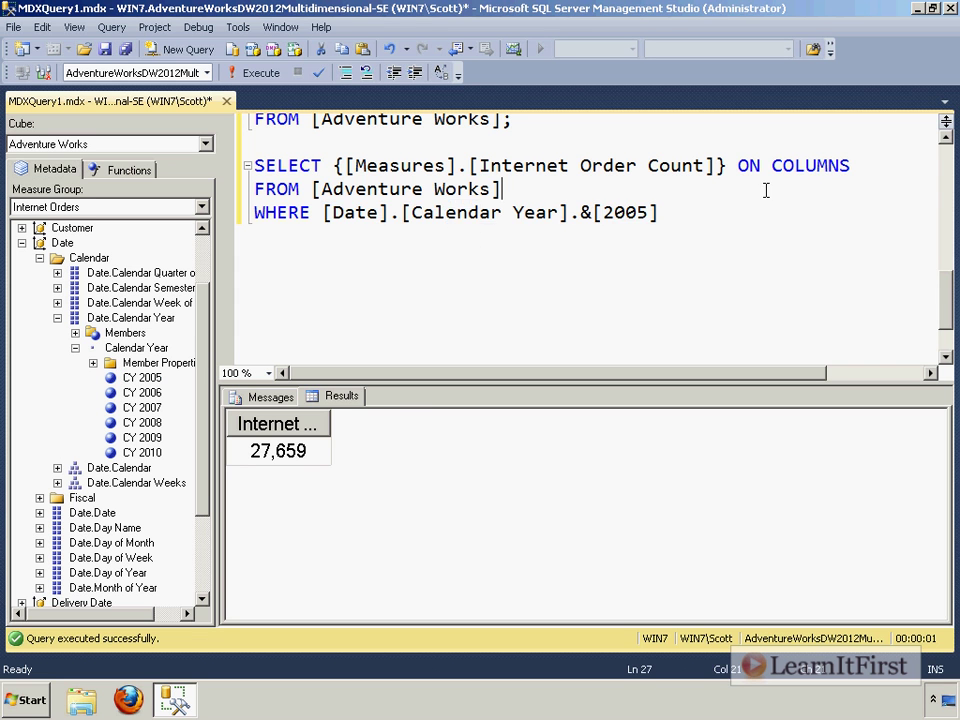
{"action": "double_click", "coordinate": [586, 214]}
{"action": "left_click_drag", "start_coordinate": [602, 214], "coordinate": [657, 214]}
{"action": "left_click", "coordinate": [644, 269]}
{"action": "left_click_drag", "start_coordinate": [692, 219], "coordinate": [692, 148]}
Step: Run the query sliced to 2005 and widen the Internet Order Count result column
{"action": "key", "text": "F5"}
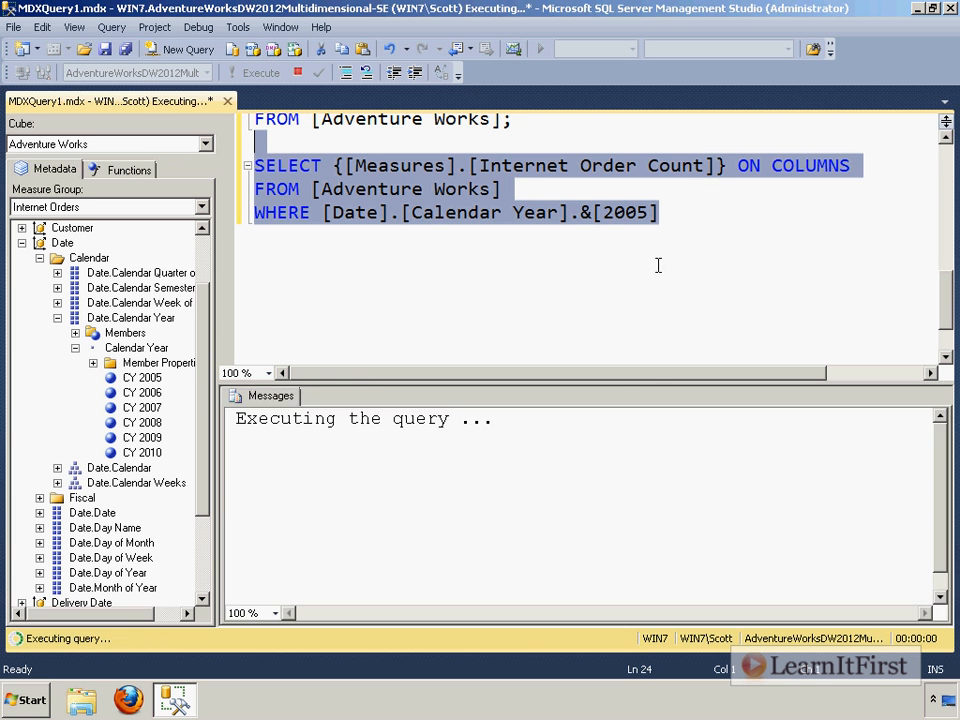
{"action": "left_click_drag", "start_coordinate": [331, 423], "coordinate": [427, 414]}
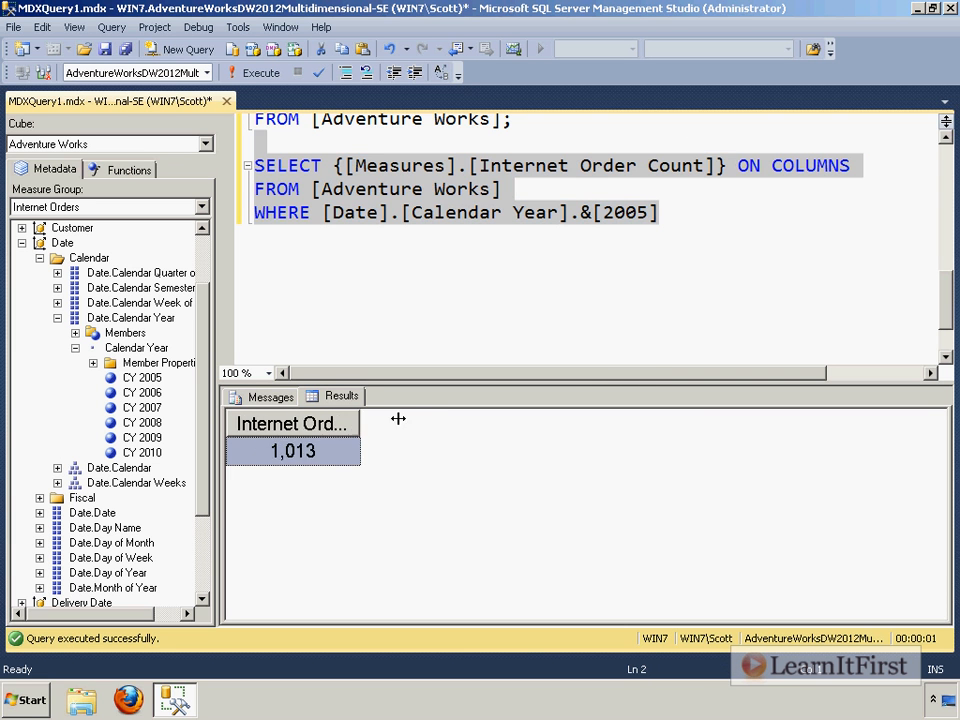
{"action": "left_click", "coordinate": [381, 238]}
{"action": "scroll", "coordinate": [504, 298], "scroll_direction": "up", "scroll_amount": 1}
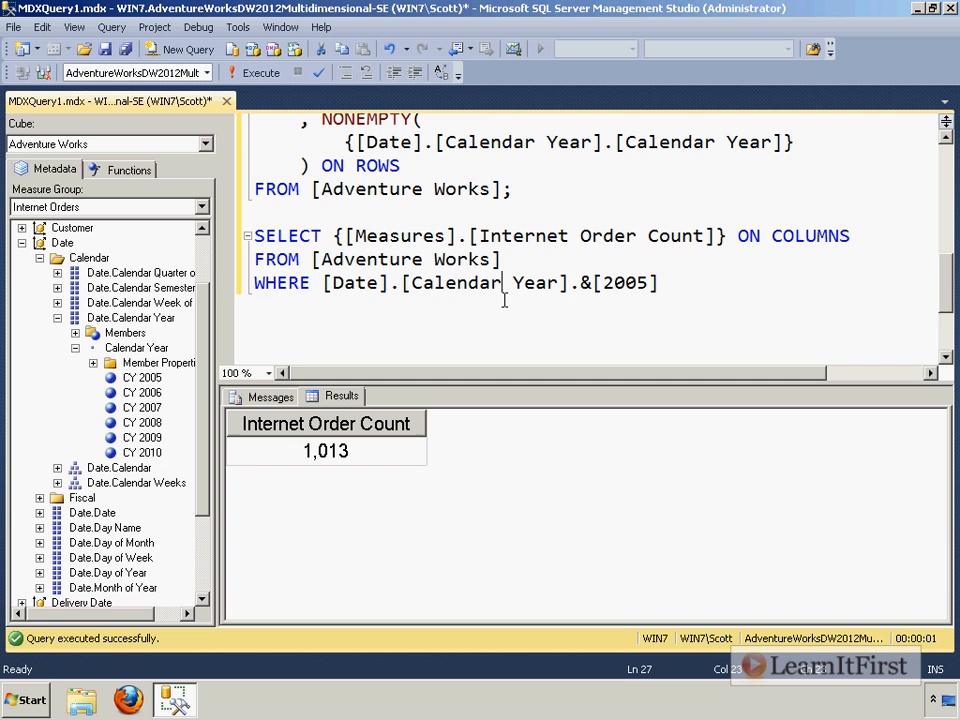
{"action": "scroll", "coordinate": [534, 240], "scroll_direction": "up", "scroll_amount": 1}
Step: Run the NONEMPTY query again and compare its CY 2005 count with the sliced result
{"action": "left_click_drag", "start_coordinate": [536, 266], "coordinate": [547, 143]}
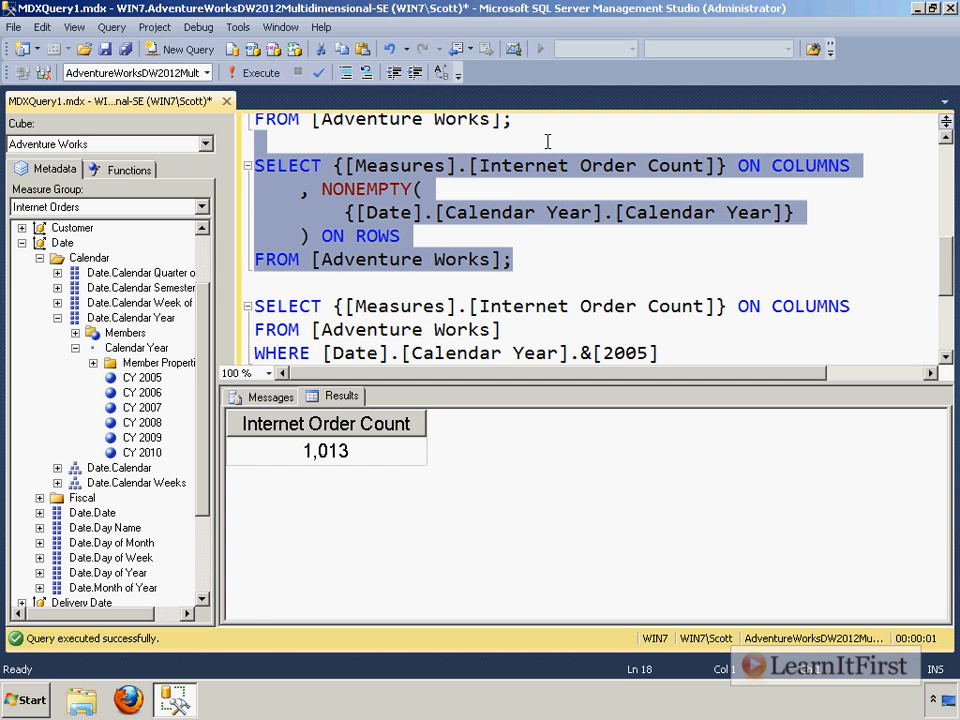
{"action": "key", "text": "F5"}
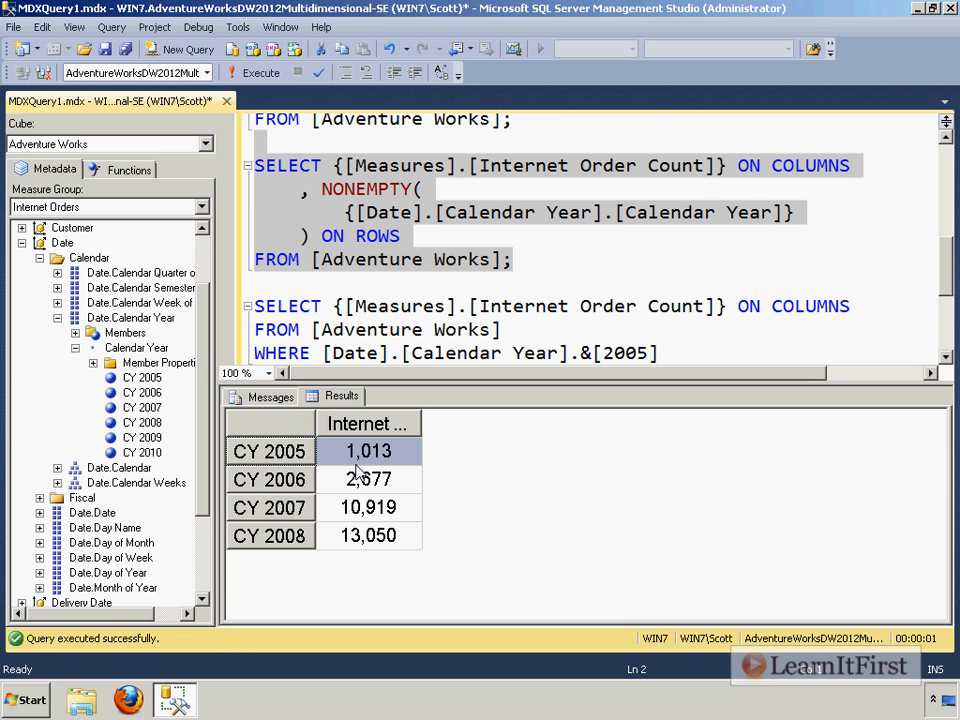
{"action": "left_click", "coordinate": [358, 482]}
{"action": "key", "text": "Up"}
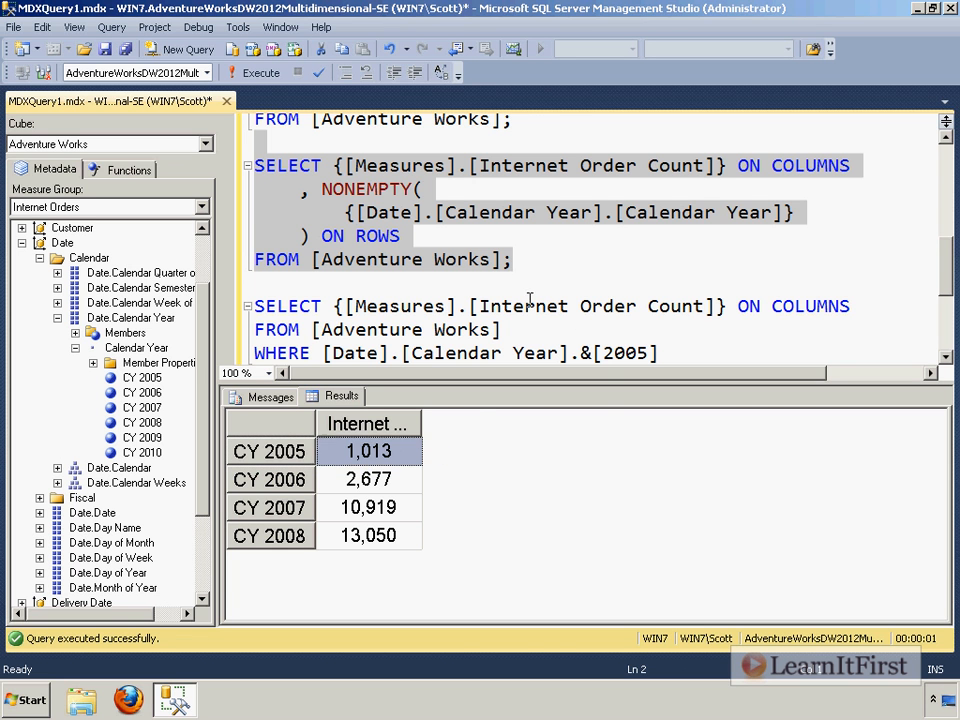
Step: Start a new line below the WHERE clause of the 2005-sliced query
{"action": "left_click", "coordinate": [530, 300]}
{"action": "scroll", "coordinate": [530, 300], "scroll_direction": "down", "scroll_amount": 2}
{"action": "scroll", "coordinate": [530, 296], "scroll_direction": "down", "scroll_amount": 1}
{"action": "scroll", "coordinate": [530, 296], "scroll_direction": "up", "scroll_amount": 1}
{"action": "left_click", "coordinate": [733, 213]}
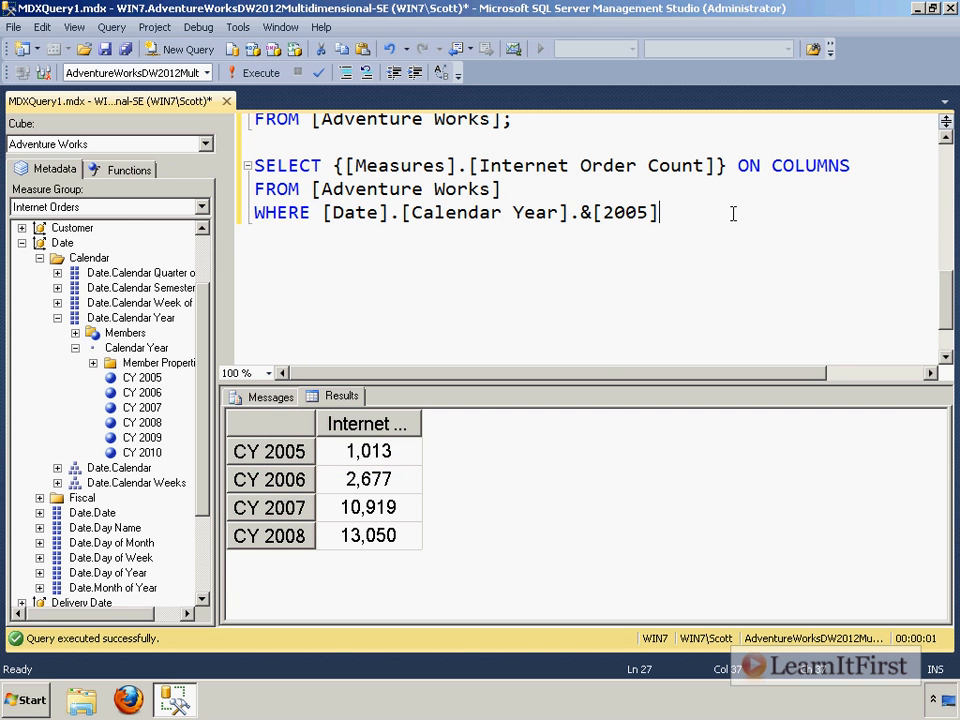
{"action": "key", "text": "Return"}
Step: Copy the 2005-slicer query and paste a duplicate of it below
{"action": "left_click_drag", "start_coordinate": [655, 230], "coordinate": [692, 122]}
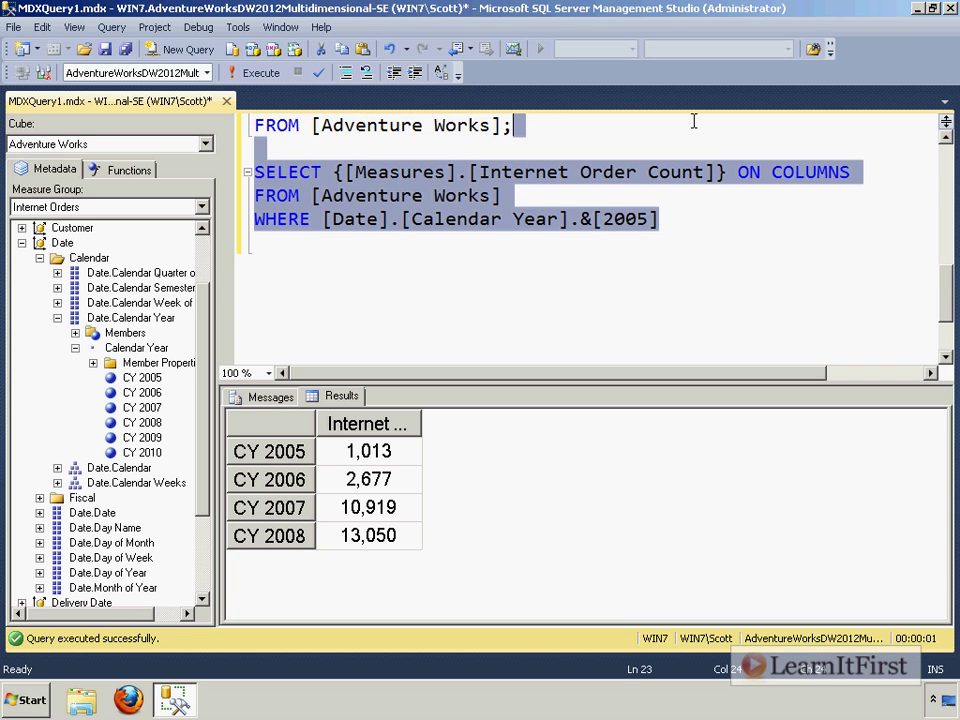
{"action": "left_click", "coordinate": [681, 230]}
{"action": "type", "text": ";"}
{"action": "left_click_drag", "start_coordinate": [677, 231], "coordinate": [696, 135]}
{"action": "key", "text": "ctrl+c"}
{"action": "key", "text": "ctrl+v"}
Step: Add ', {[Date].[Calendar Year].&[2005]} ON ROWS' under the copy's COLUMNS line
{"action": "left_click", "coordinate": [869, 261]}
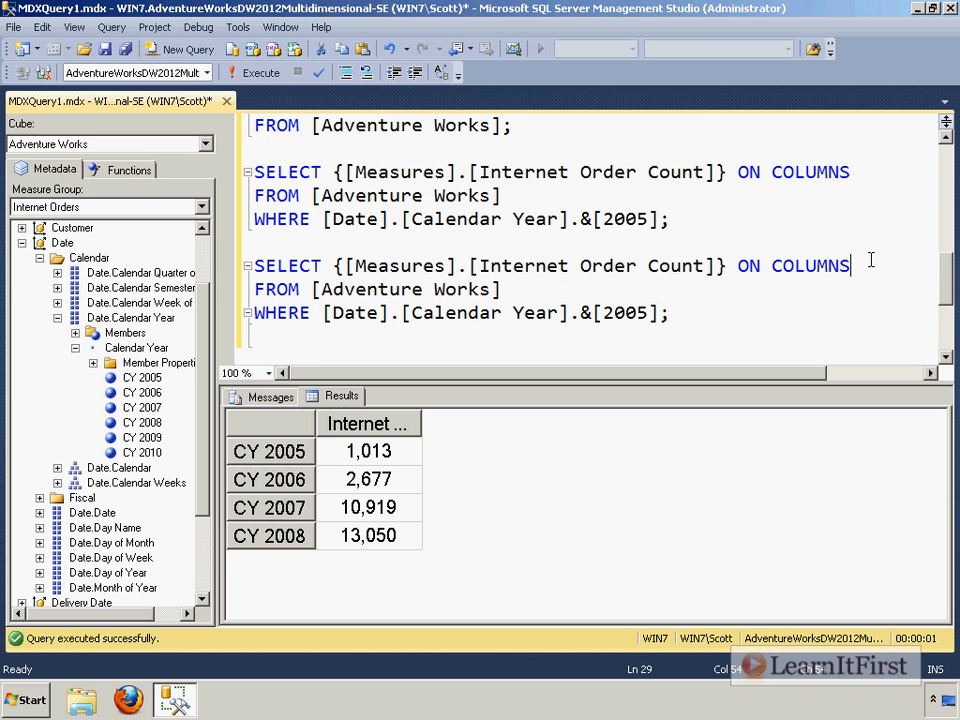
{"action": "key", "text": "Return"}
{"action": "type", "text": ", {"}
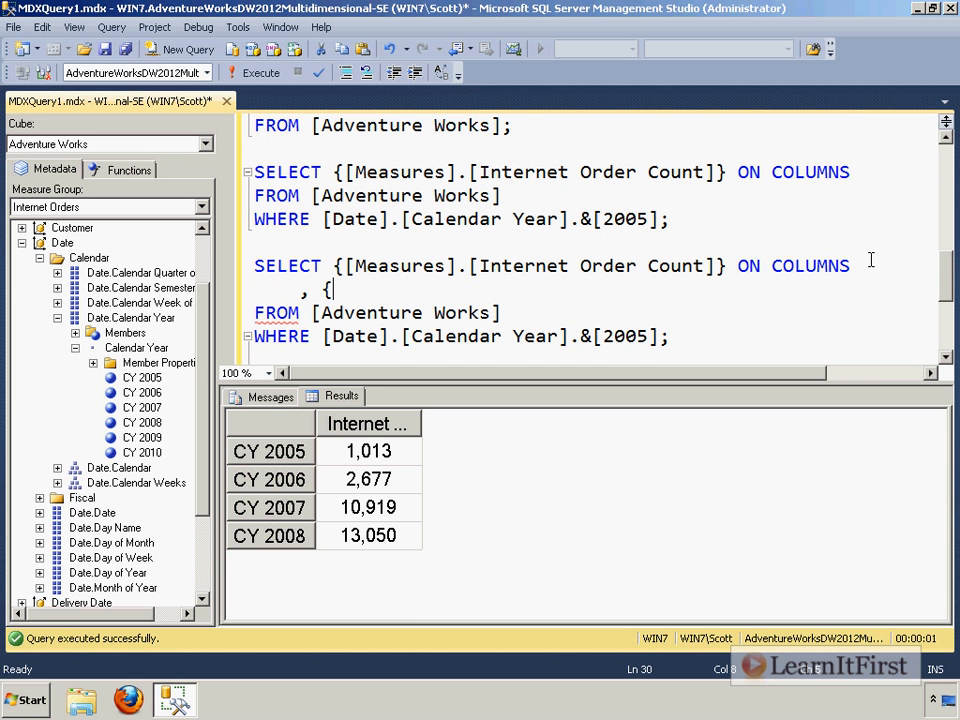
{"action": "scroll", "coordinate": [871, 260], "scroll_direction": "down", "scroll_amount": 1}
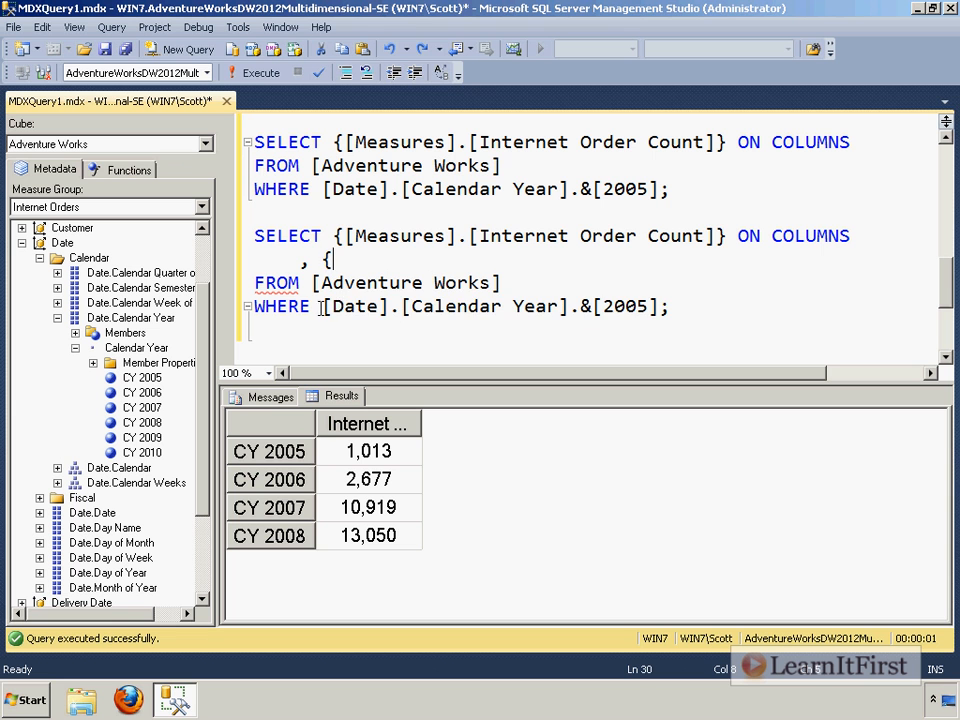
{"action": "left_click_drag", "start_coordinate": [322, 306], "coordinate": [661, 306]}
{"action": "key", "text": "ctrl+c"}
{"action": "left_click", "coordinate": [487, 262]}
{"action": "key", "text": "ctrl+v"}
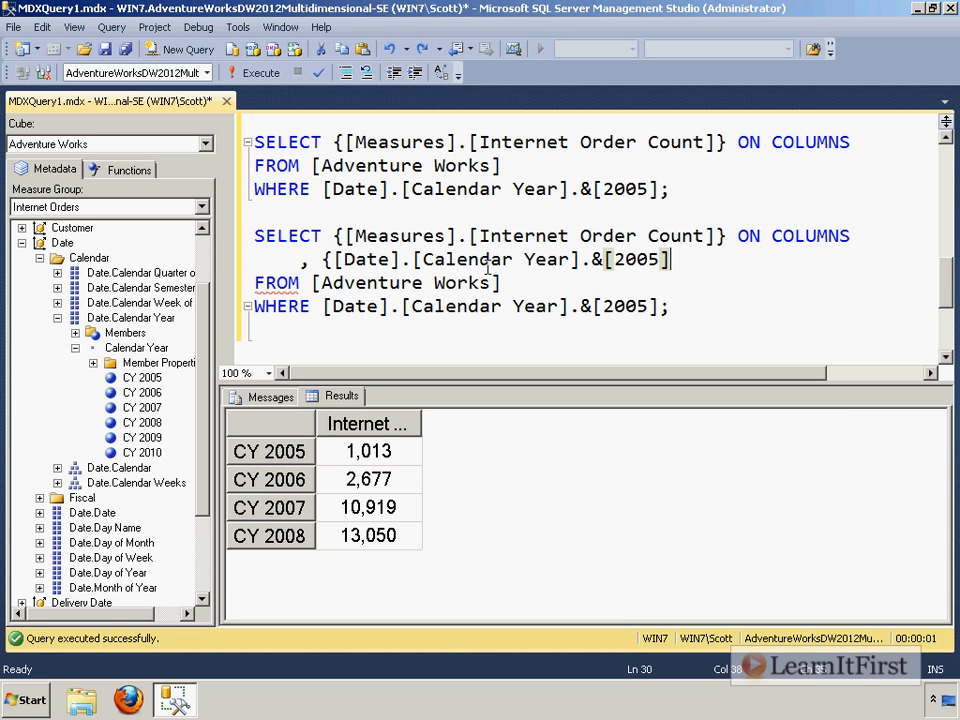
{"action": "type", "text": "} ON R"}
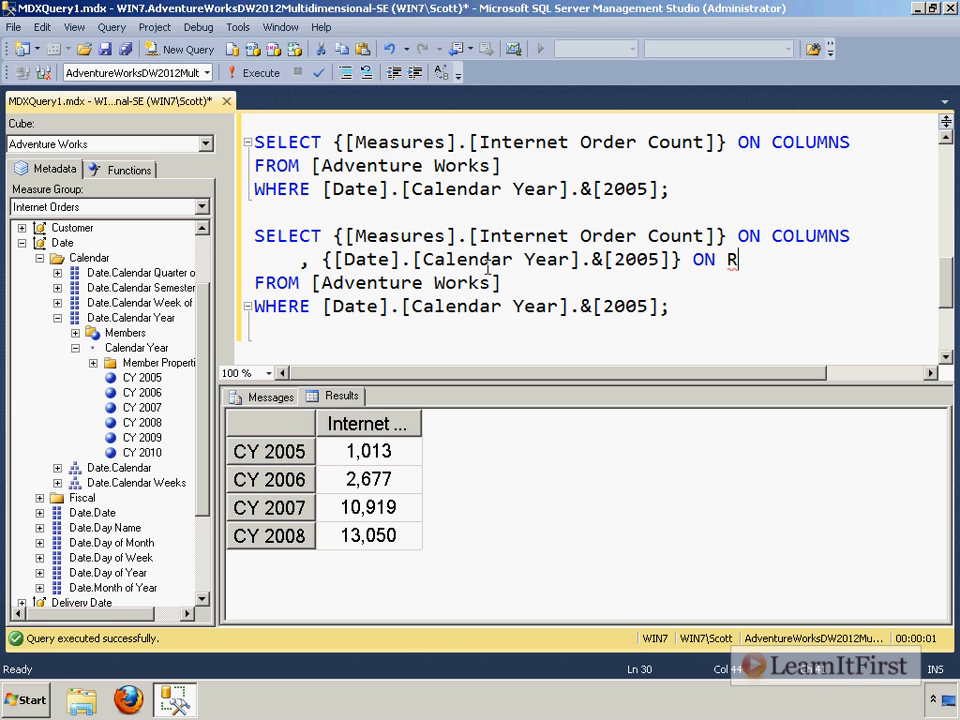
{"action": "type", "text": "OWS"}
Step: Run the duplicate, hit the hierarchy-already-on-axis error, and delete the rows-axis line
{"action": "left_click_drag", "start_coordinate": [675, 307], "coordinate": [762, 212]}
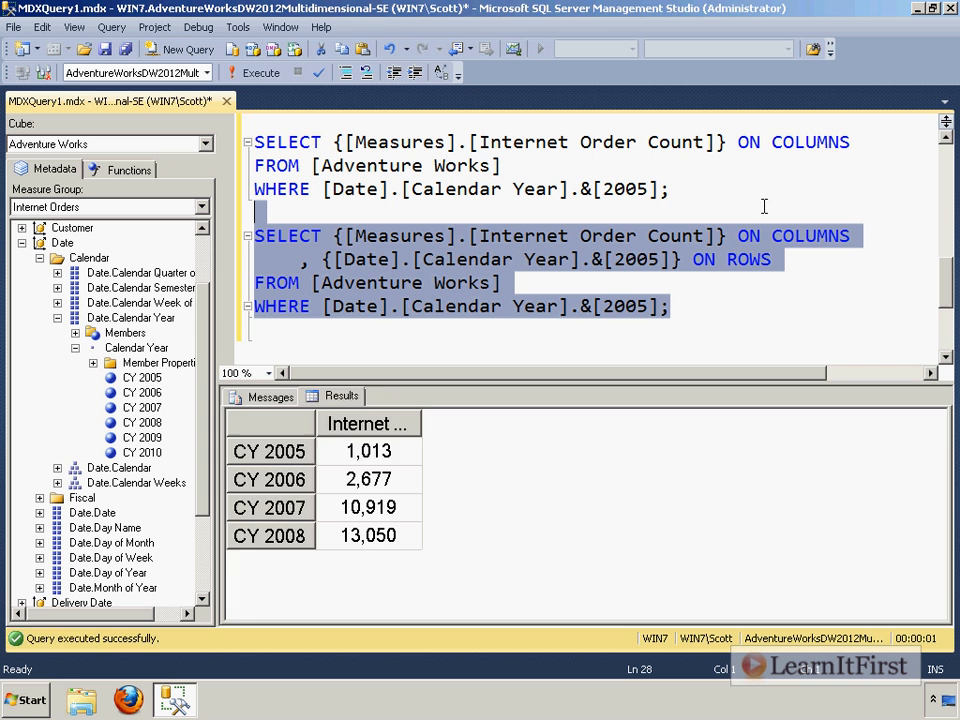
{"action": "key", "text": "F5"}
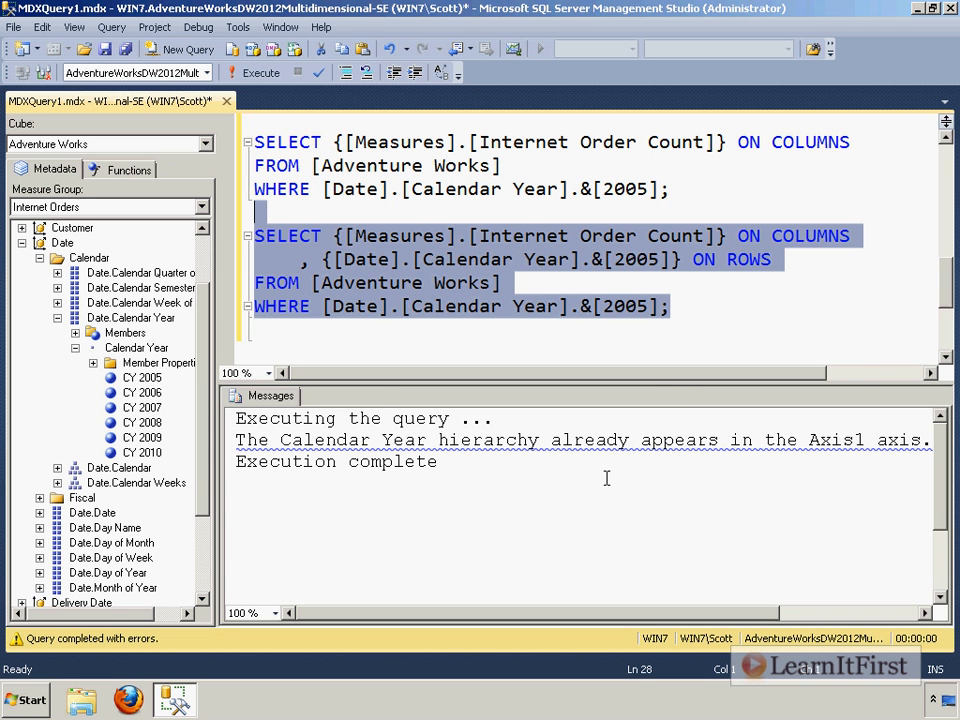
{"action": "left_click", "coordinate": [330, 306]}
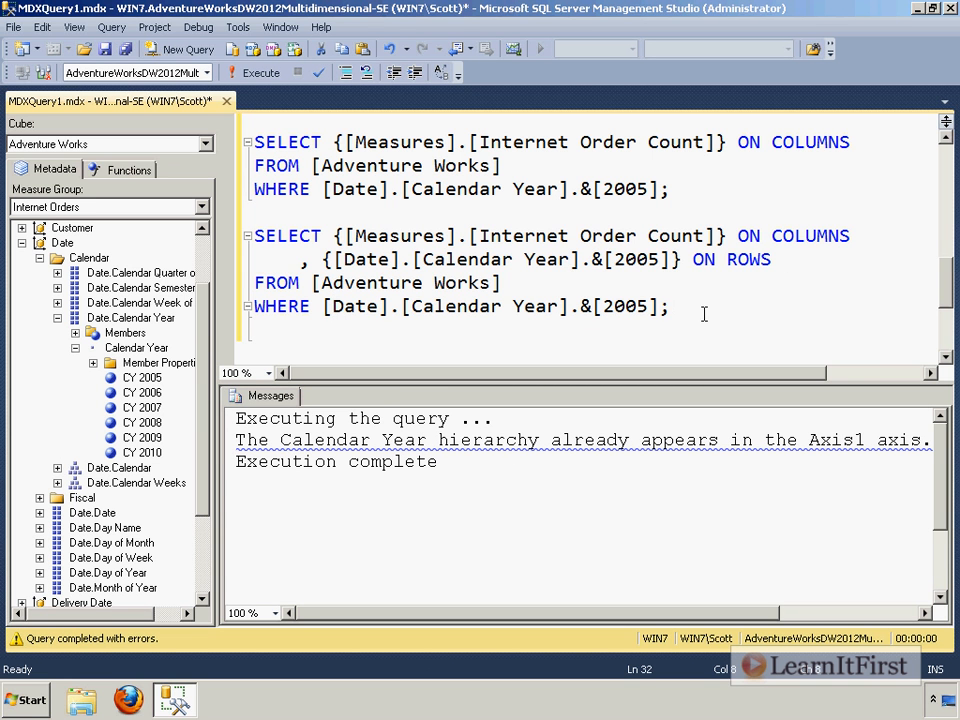
{"action": "left_click", "coordinate": [770, 259]}
{"action": "left_click_drag", "start_coordinate": [881, 252], "coordinate": [900, 237]}
{"action": "key", "text": "Delete"}
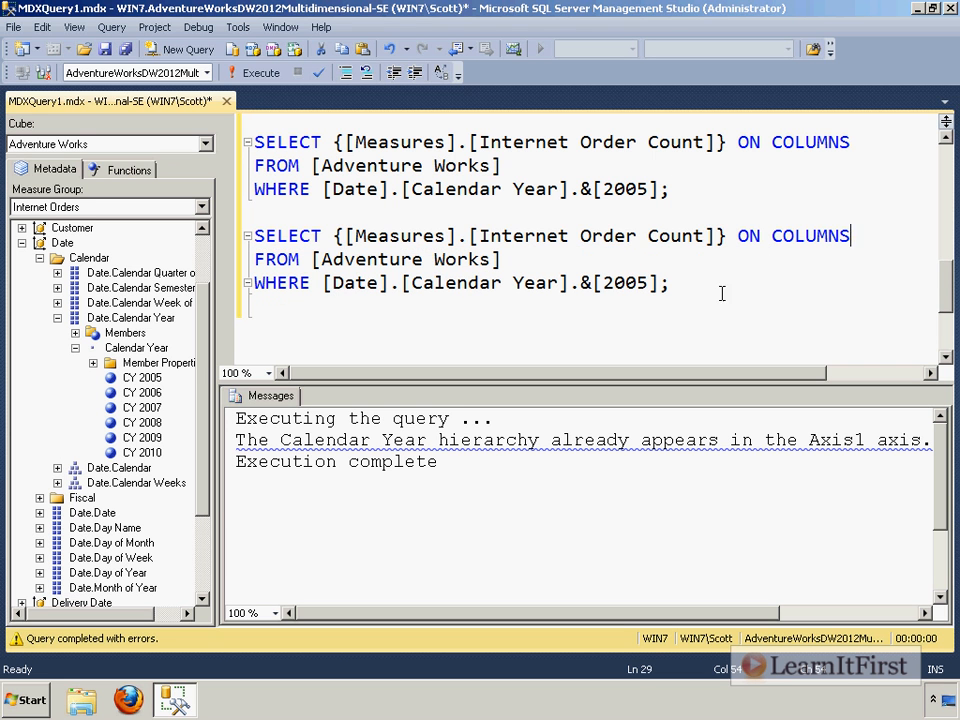
Step: Highlight the duplicated query, collapse the Calendar Year members in the metadata tree, and return to the editor
{"action": "left_click_drag", "start_coordinate": [723, 281], "coordinate": [749, 182]}
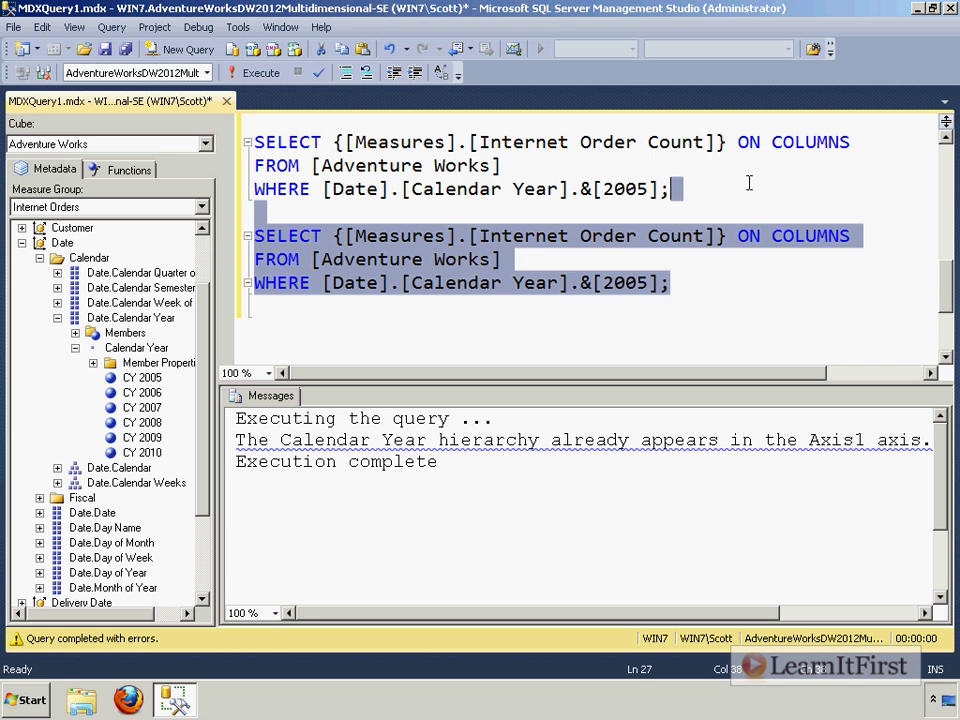
{"action": "left_click", "coordinate": [730, 236]}
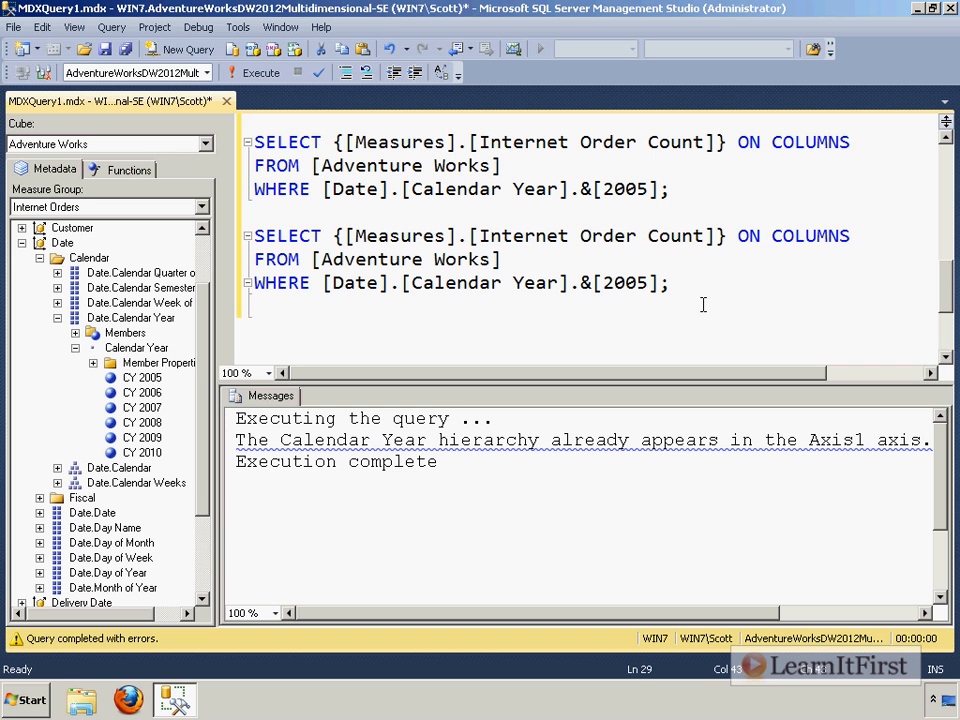
{"action": "left_click", "coordinate": [77, 347]}
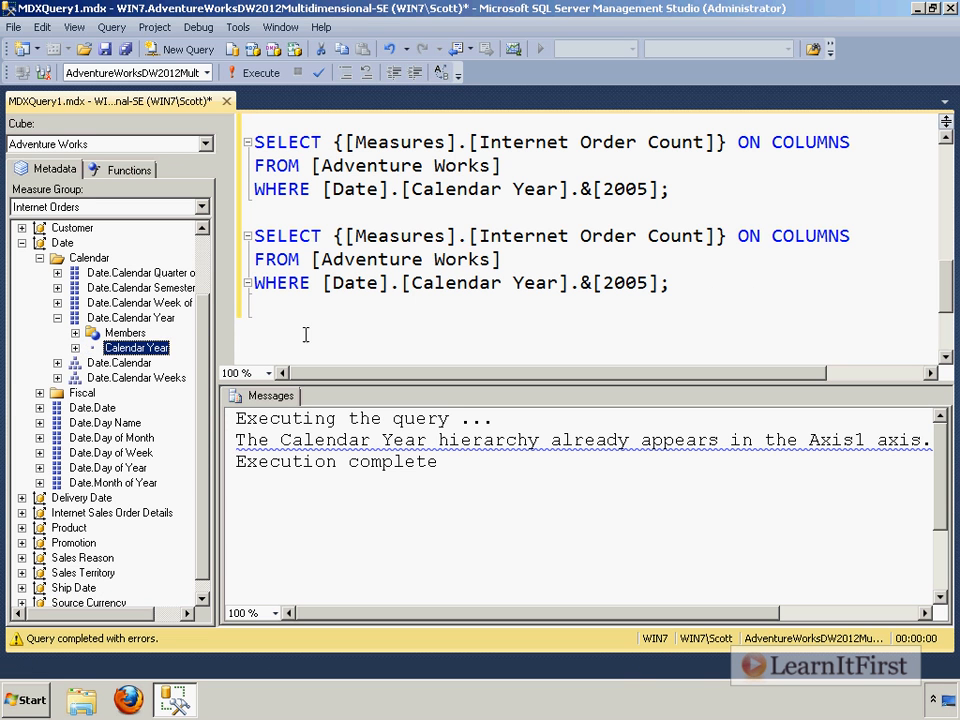
{"action": "left_click", "coordinate": [561, 284]}
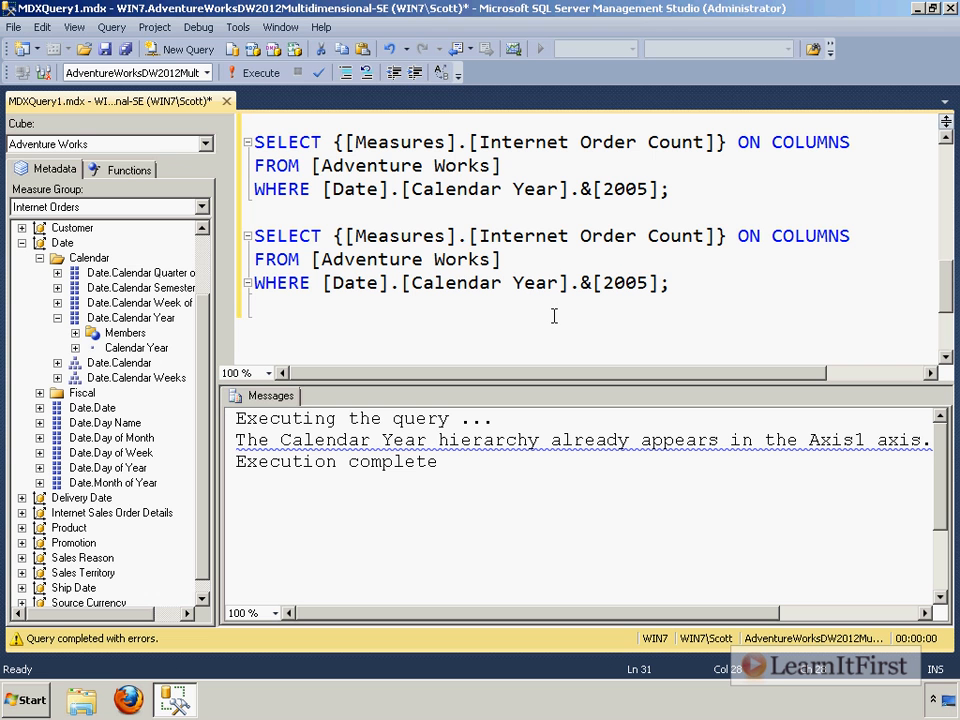
{"action": "left_click", "coordinate": [555, 316]}
Step: Hide the results pane and add a 'WHERE -- slicer' line below FROM in the template comment
{"action": "key", "text": "ctrl+r"}
{"action": "scroll", "coordinate": [784, 324], "scroll_direction": "up", "scroll_amount": 5}
{"action": "scroll", "coordinate": [786, 324], "scroll_direction": "up", "scroll_amount": 3}
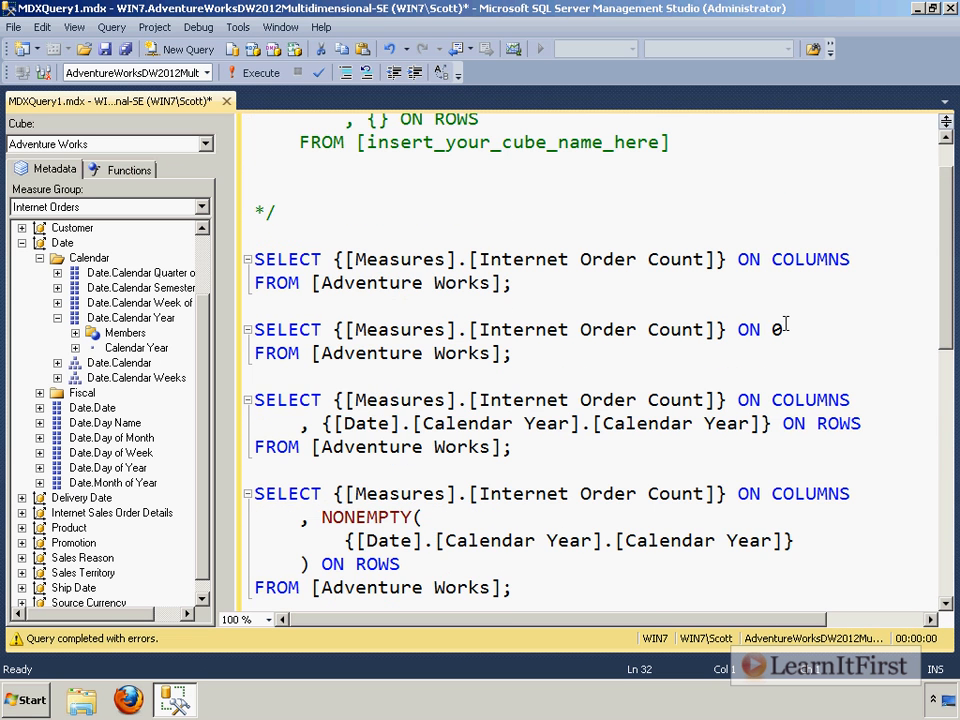
{"action": "scroll", "coordinate": [786, 324], "scroll_direction": "up", "scroll_amount": 1}
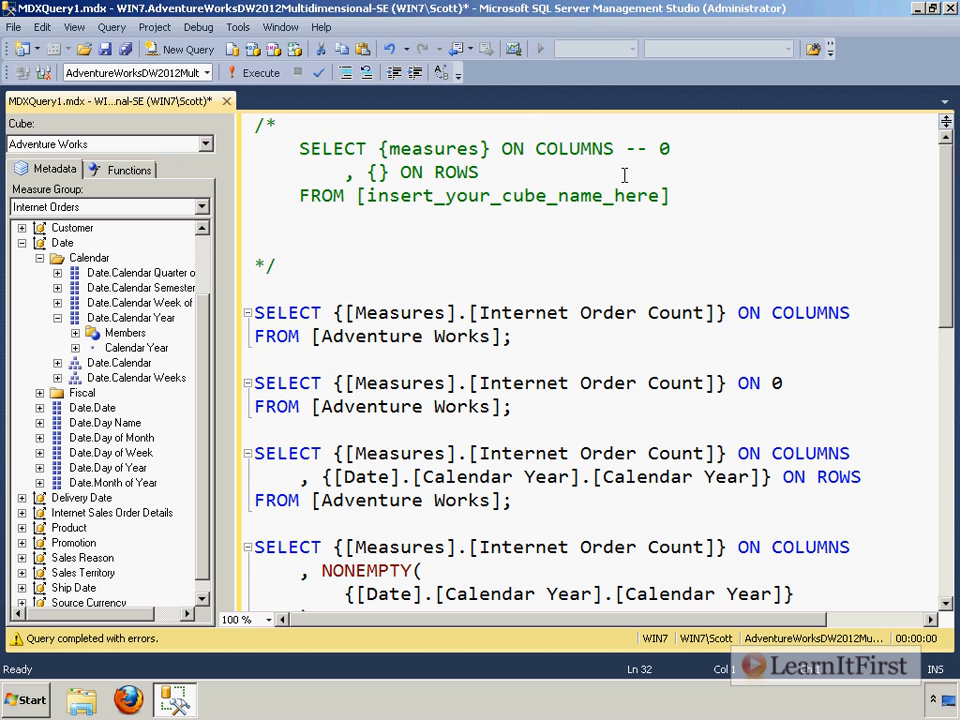
{"action": "double_click", "coordinate": [585, 148]}
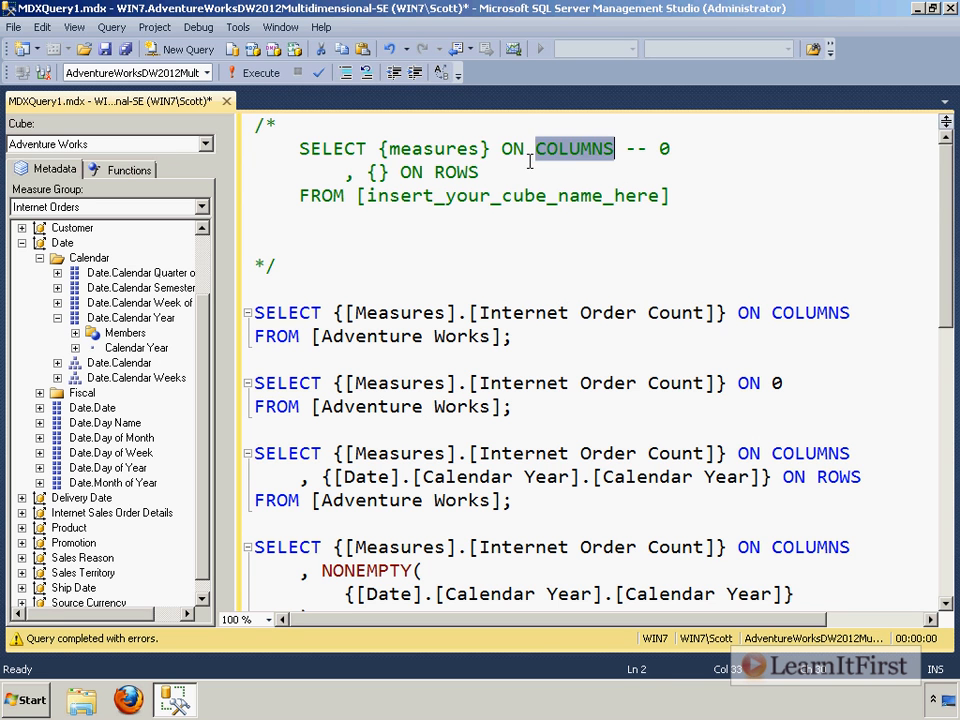
{"action": "double_click", "coordinate": [440, 172]}
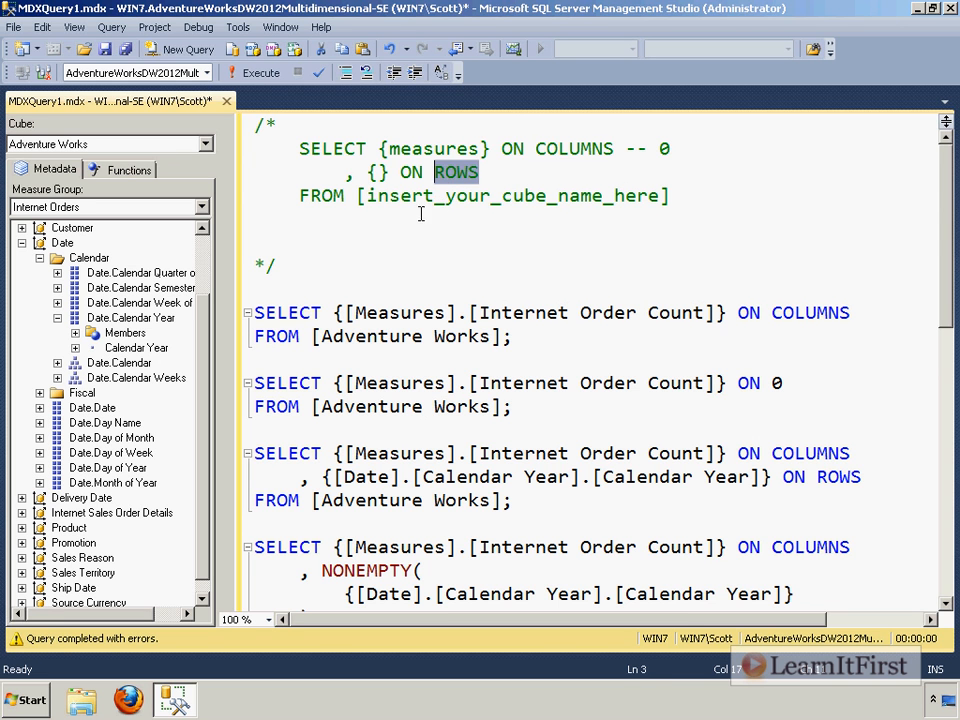
{"action": "left_click", "coordinate": [346, 231]}
{"action": "type", "text": "WHERE "}
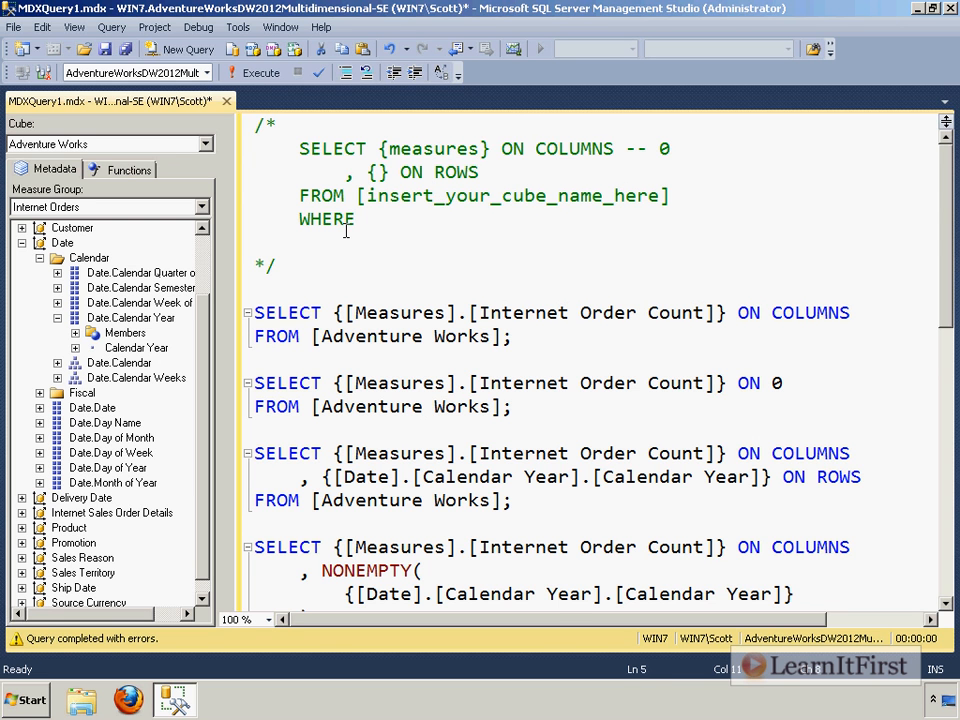
{"action": "type", "text": "-- slicv"}
{"action": "key", "text": "BackSpace"}
{"action": "type", "text": "er"}
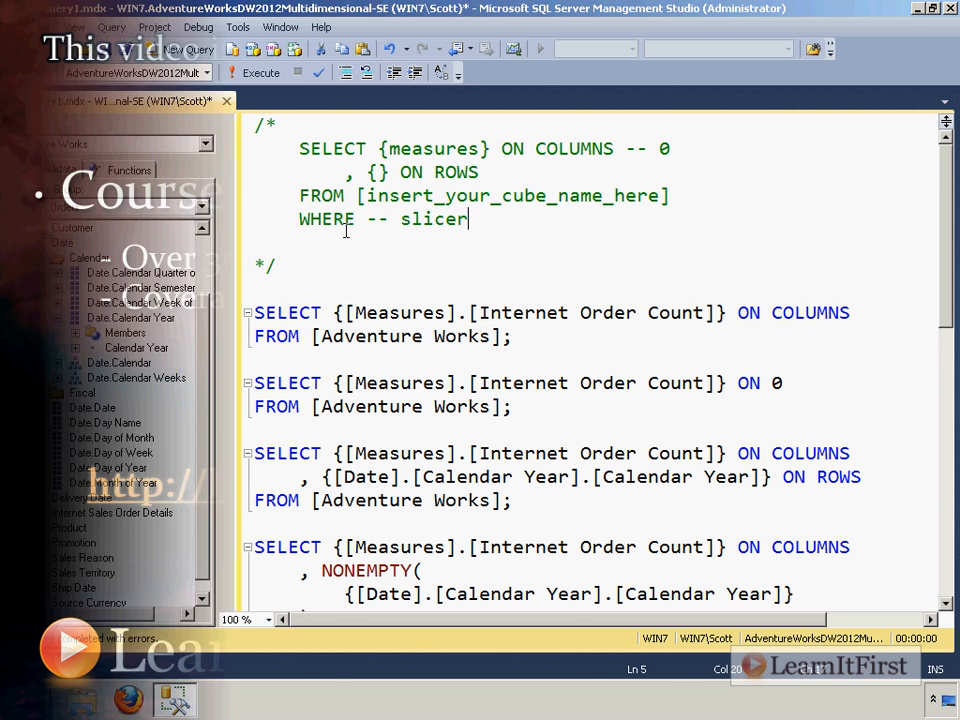